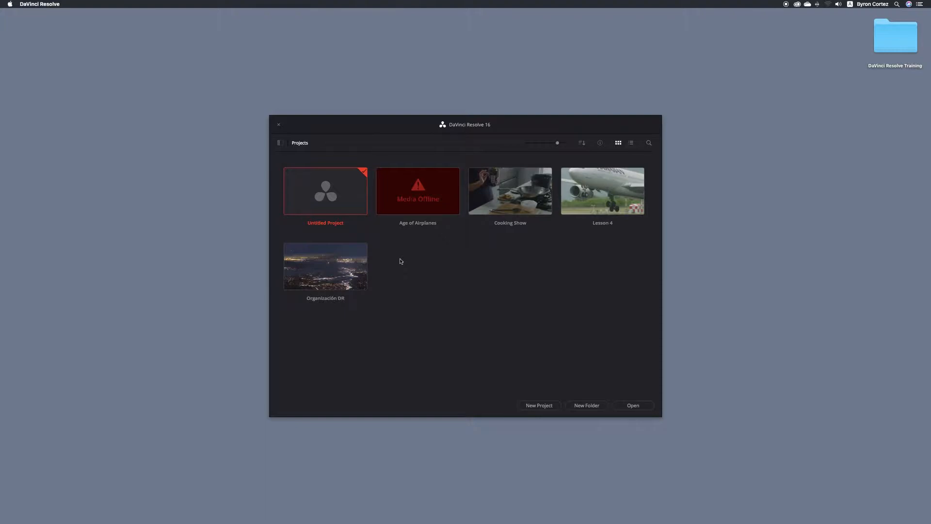
# - Import Hyperlight.drp from Desktop > DaVinci Resolve Training > R16 Intro Lessons > Lesson 10 into the Project Manager
pyautogui.rightClick(401, 261)
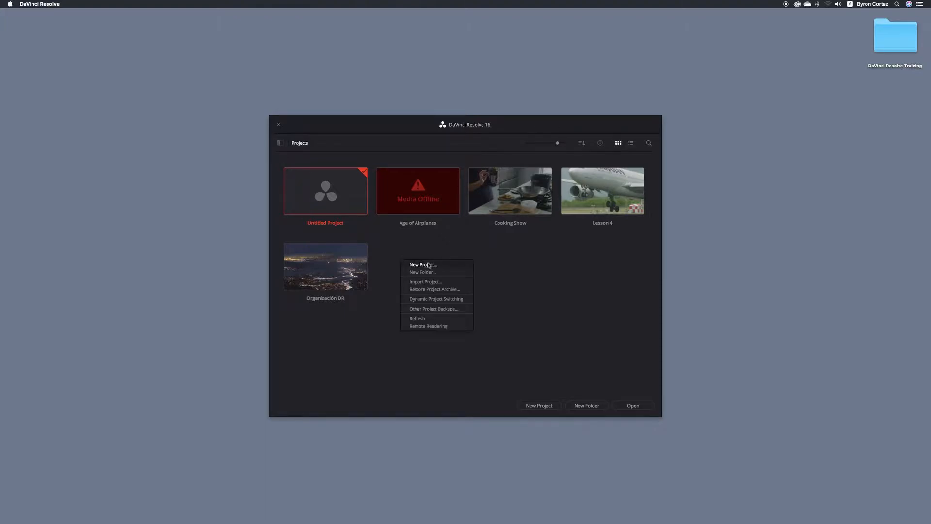
pyautogui.click(455, 283)
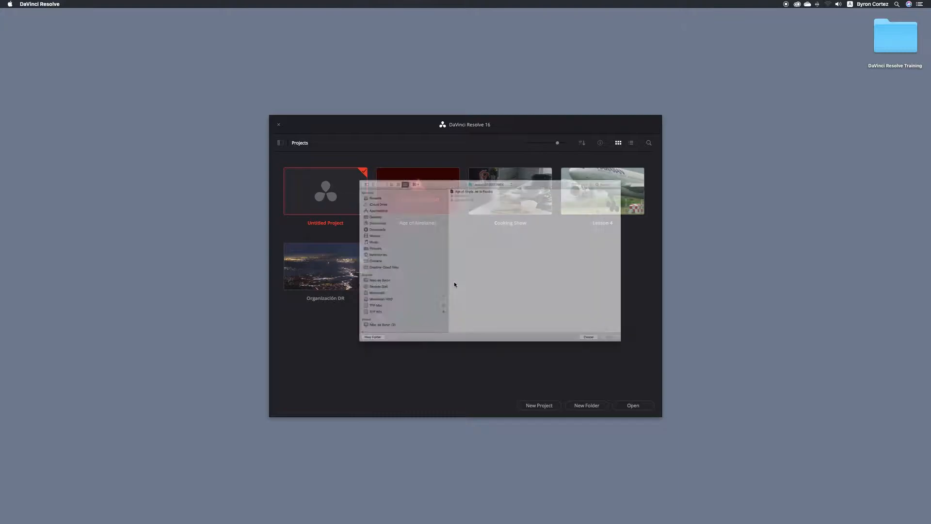
pyautogui.click(329, 195)
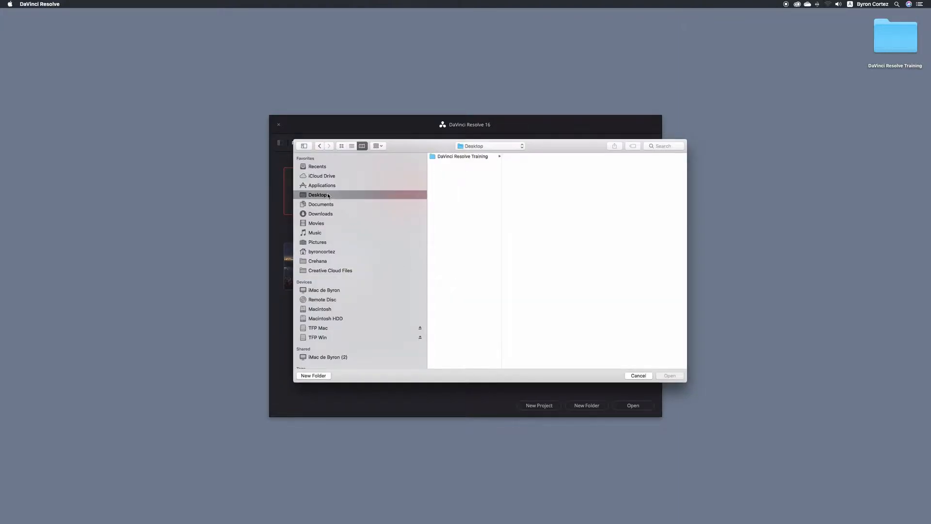
pyautogui.click(470, 157)
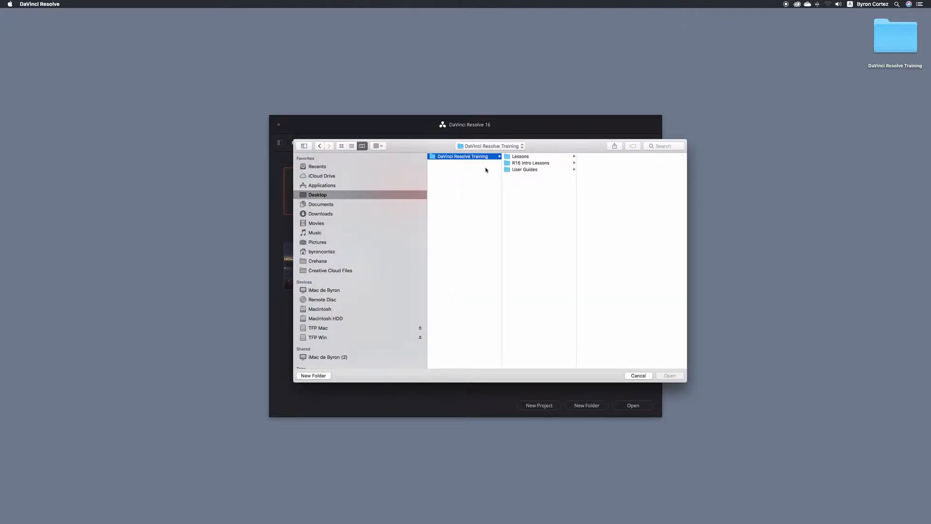
pyautogui.click(549, 163)
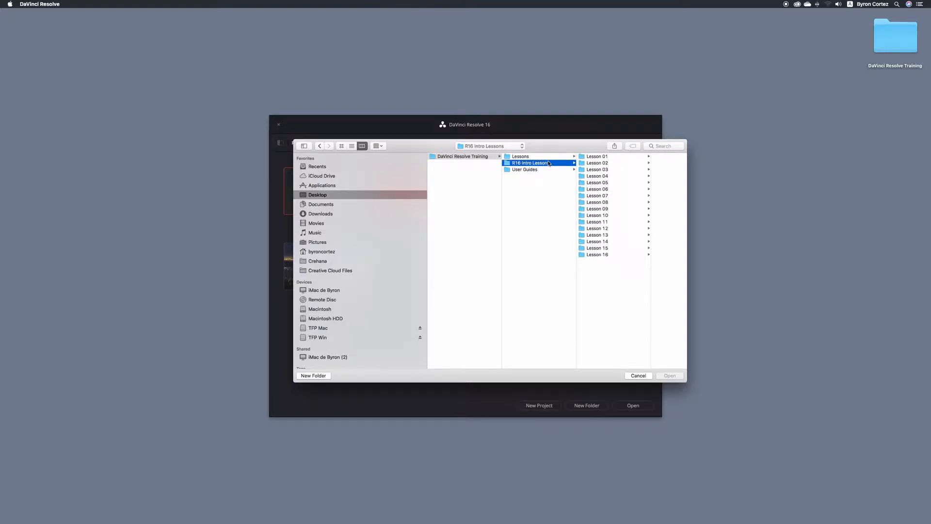
pyautogui.click(614, 216)
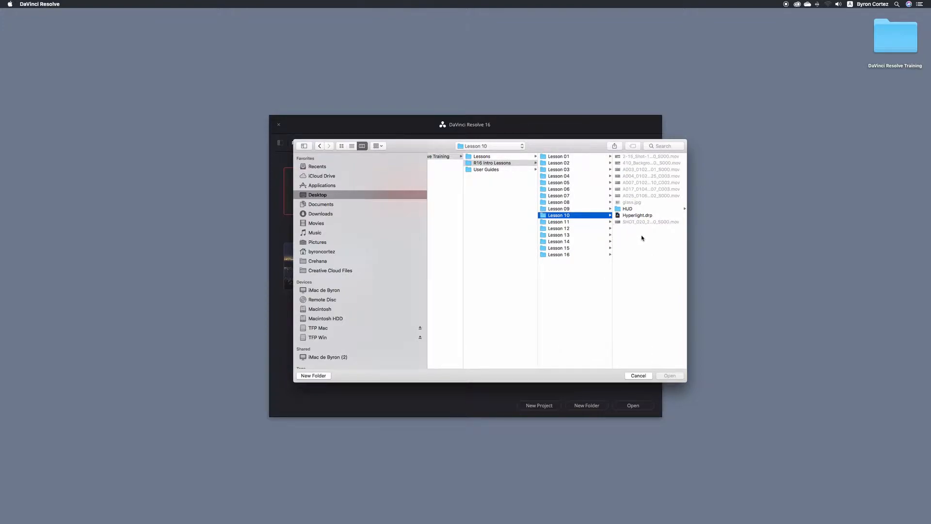
pyautogui.click(658, 216)
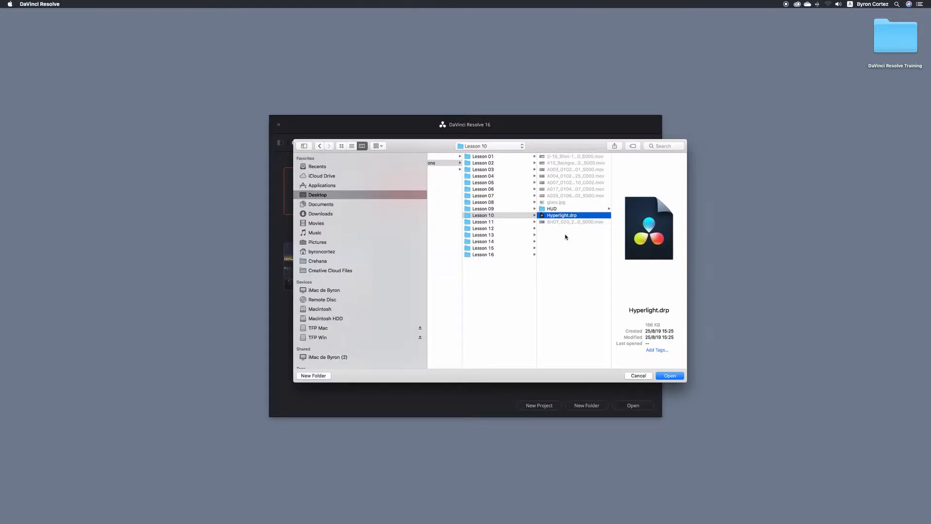
pyautogui.click(681, 377)
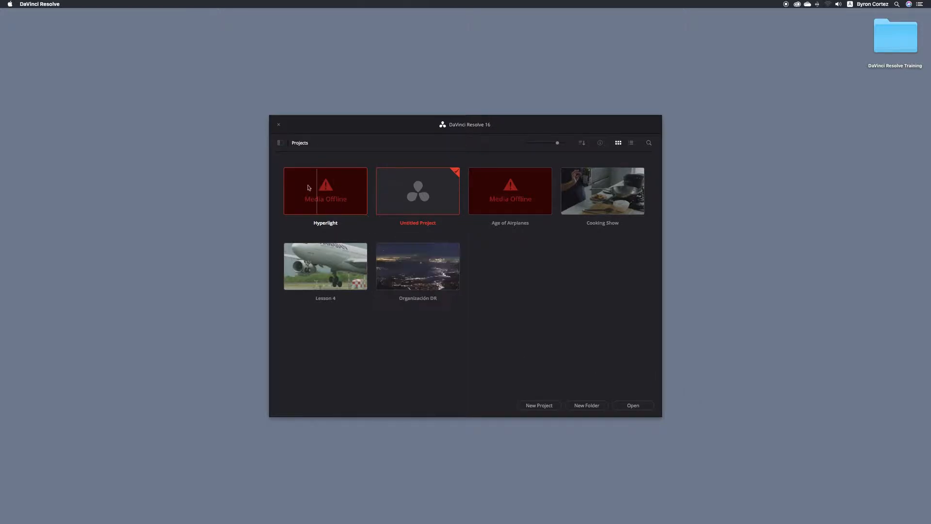
# - Load the Hyperlight project so Timeline 1 opens on the Fairlight page
pyautogui.doubleClick(348, 189)
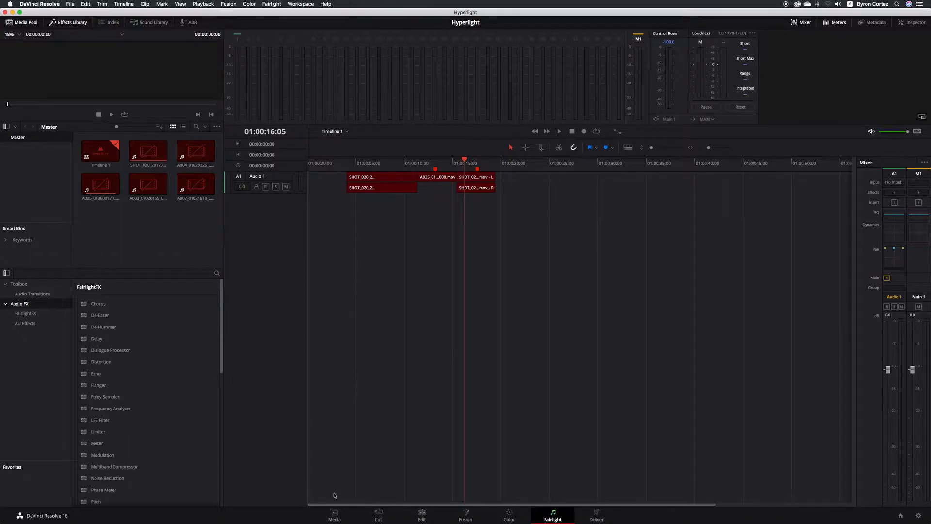
# - On the Media page, select all ten offline clips in the Master bin and bring up their context menu
pyautogui.click(335, 513)
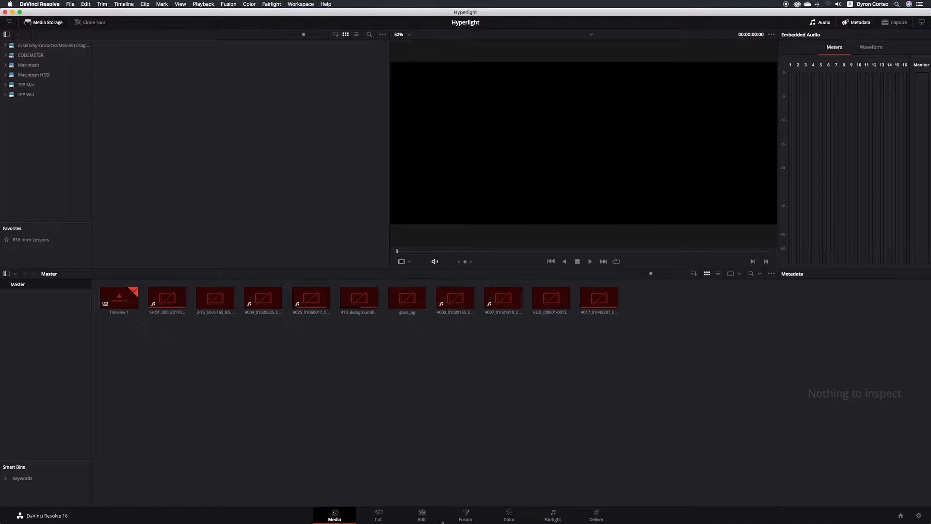
pyautogui.moveTo(676, 404); pyautogui.dragTo(164, 298)
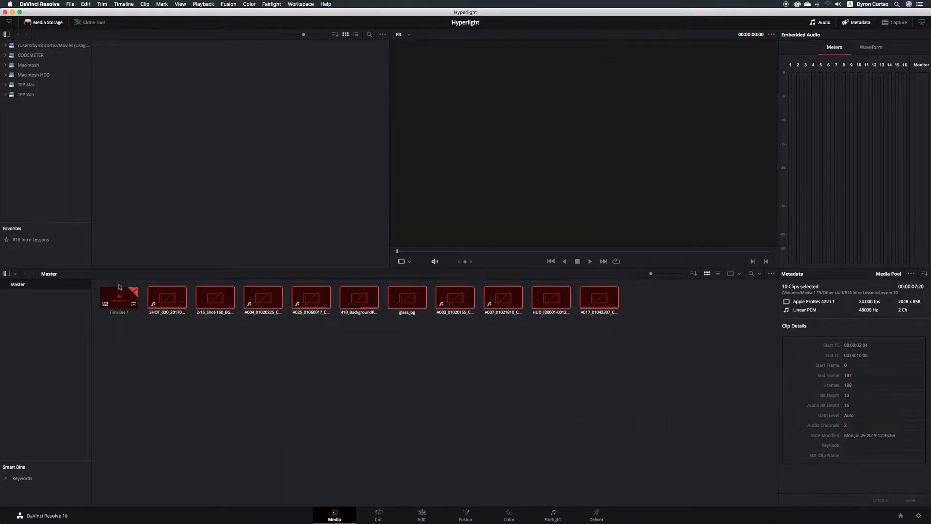
pyautogui.rightClick(171, 297)
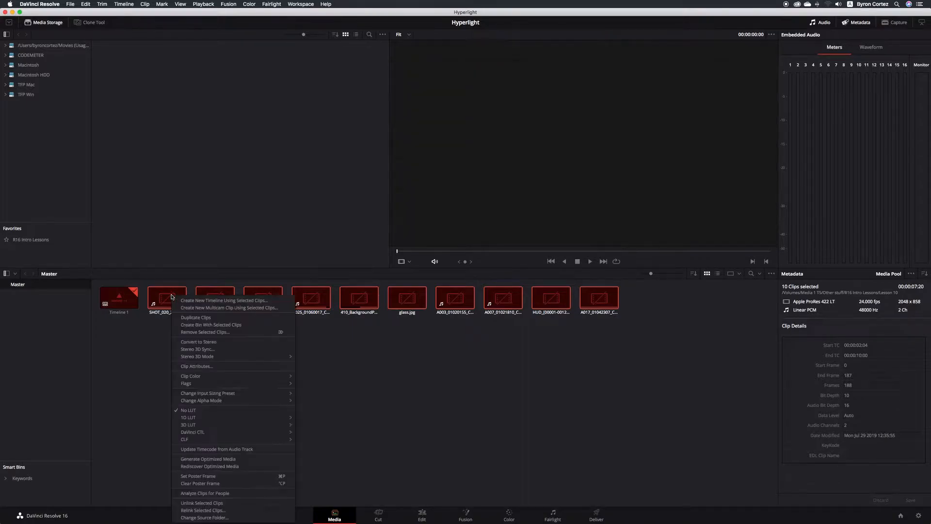
# - Relink the selected clips to the Lesson 10 training folder, then go to the Edit page
pyautogui.click(246, 511)
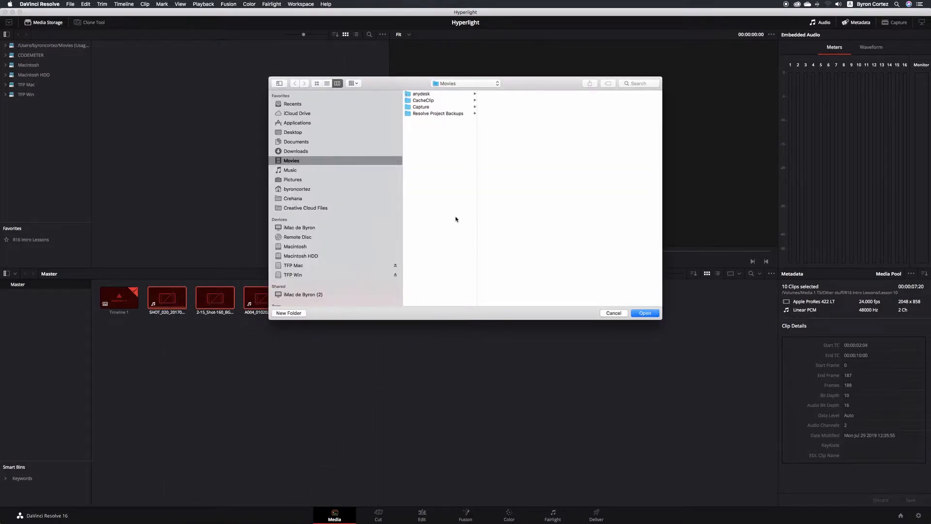
pyautogui.click(297, 132)
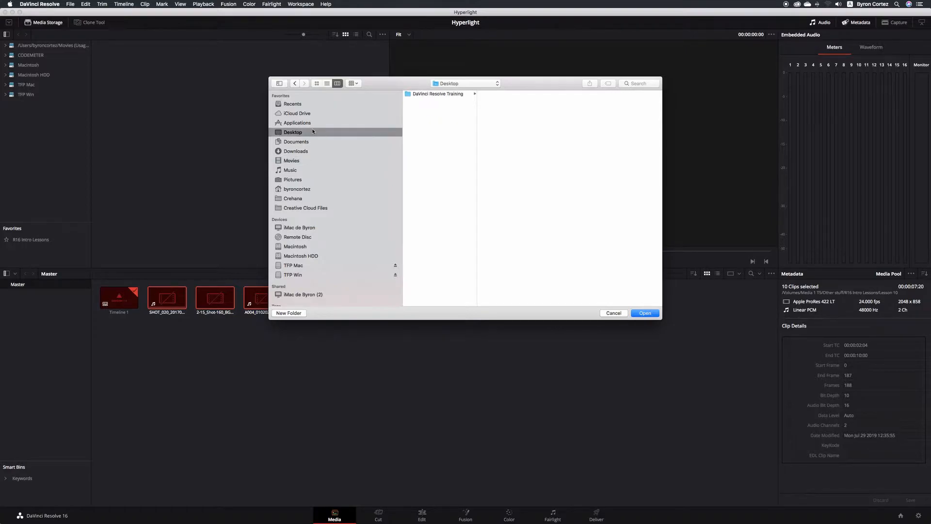
pyautogui.click(463, 95)
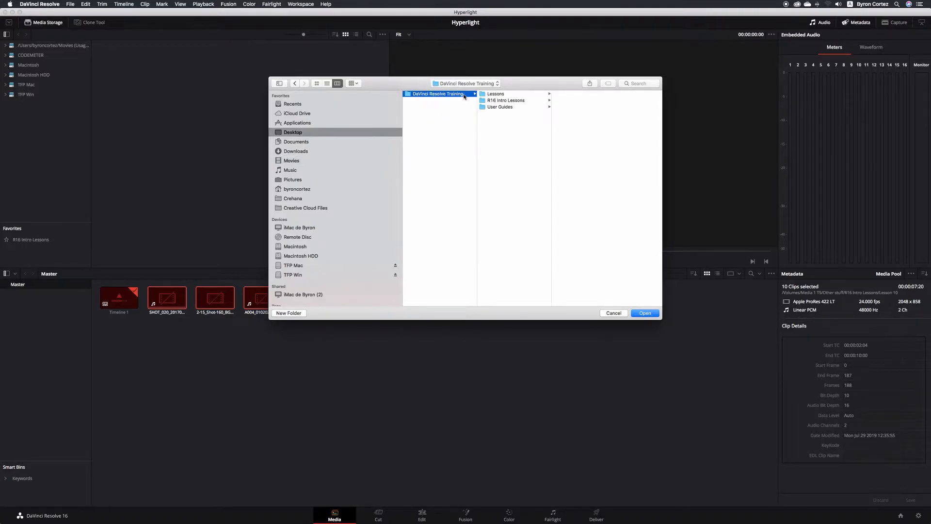
pyautogui.click(516, 100)
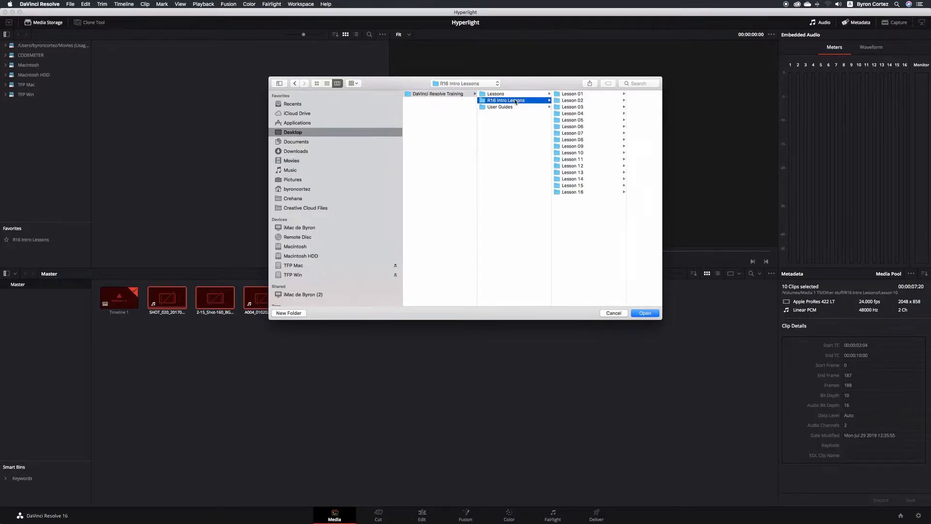
pyautogui.click(580, 153)
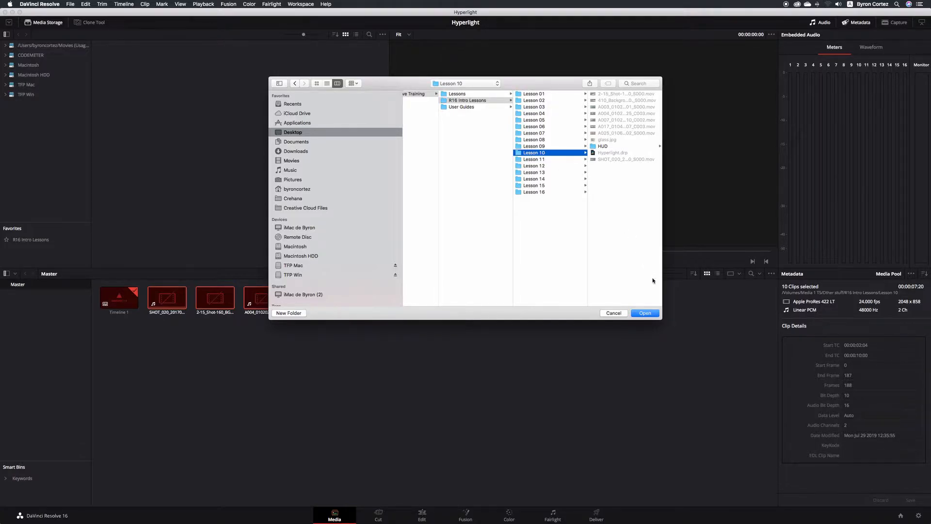
pyautogui.click(653, 313)
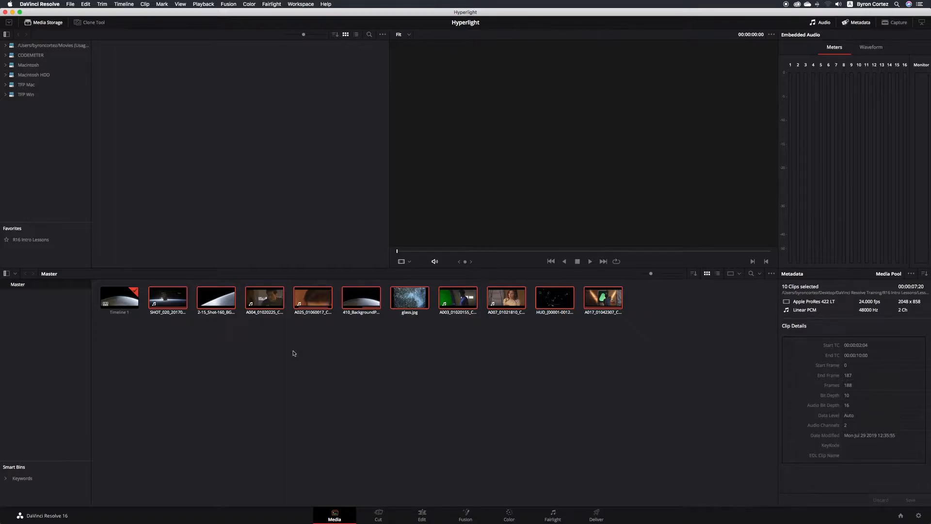
pyautogui.click(422, 515)
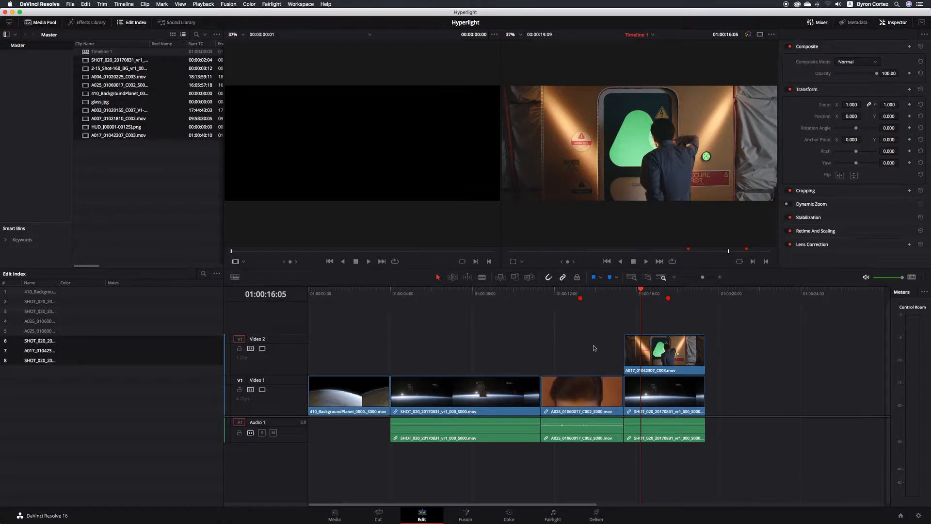
# - Jump the playhead to Marker 1 at 01:00:13:06 to show the face close-up clip
pyautogui.click(580, 294)
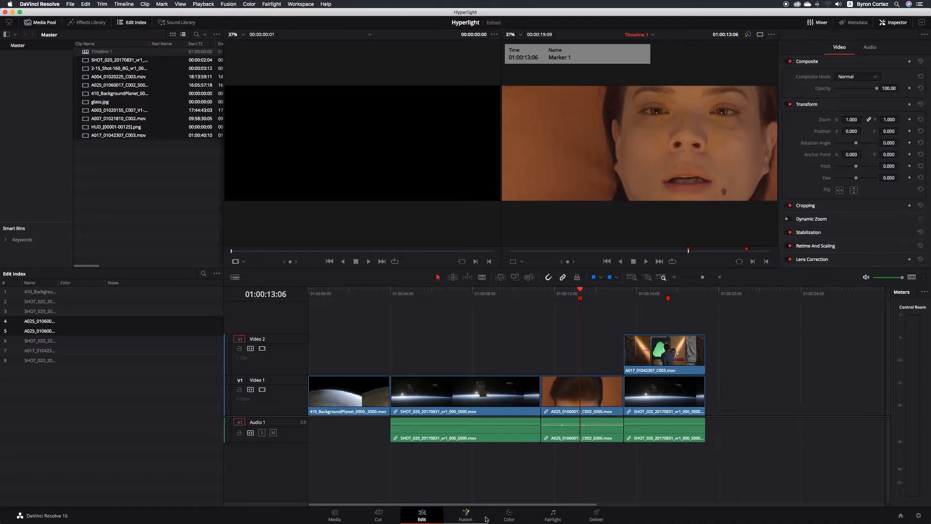
# - On the Fusion page, select MediaIn1 and MediaOut1 and drag them toward the centre of the Nodes panel
pyautogui.click(466, 515)
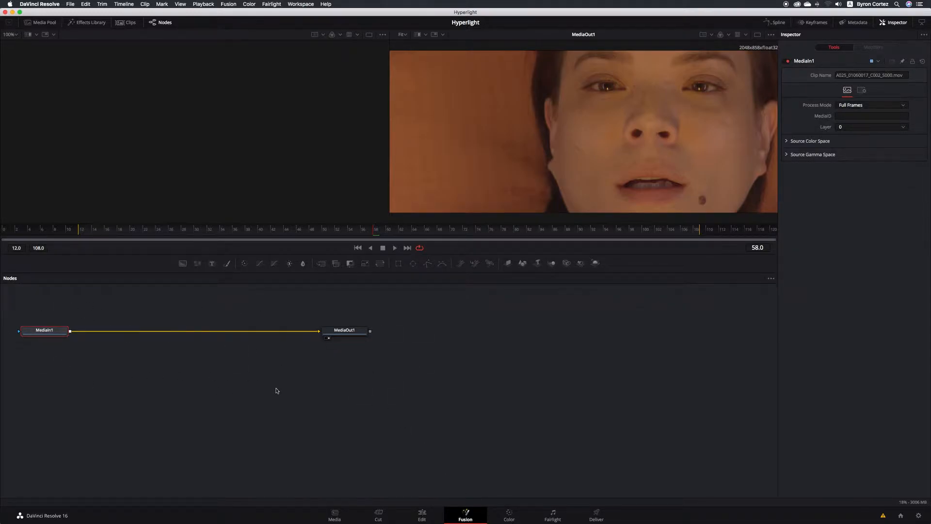
pyautogui.moveTo(417, 374); pyautogui.dragTo(9, 303)
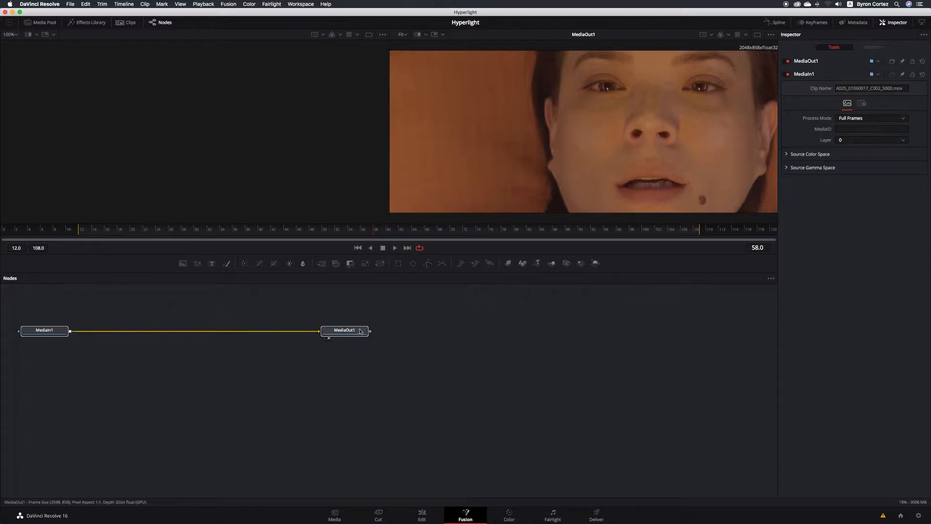
pyautogui.moveTo(361, 331); pyautogui.dragTo(536, 383)
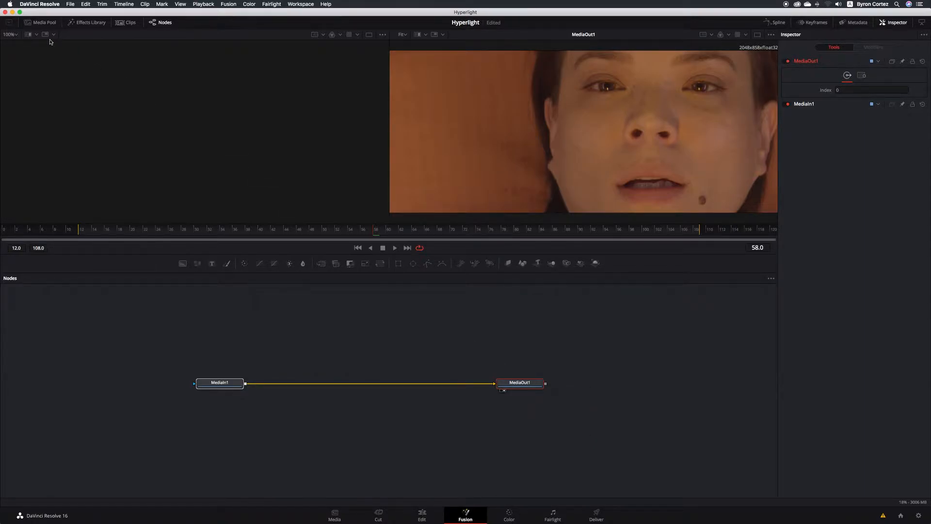
# - Toggle the Media Pool and Effects Library on and off, then turn on the Clips thumbnail strip
pyautogui.click(46, 23)
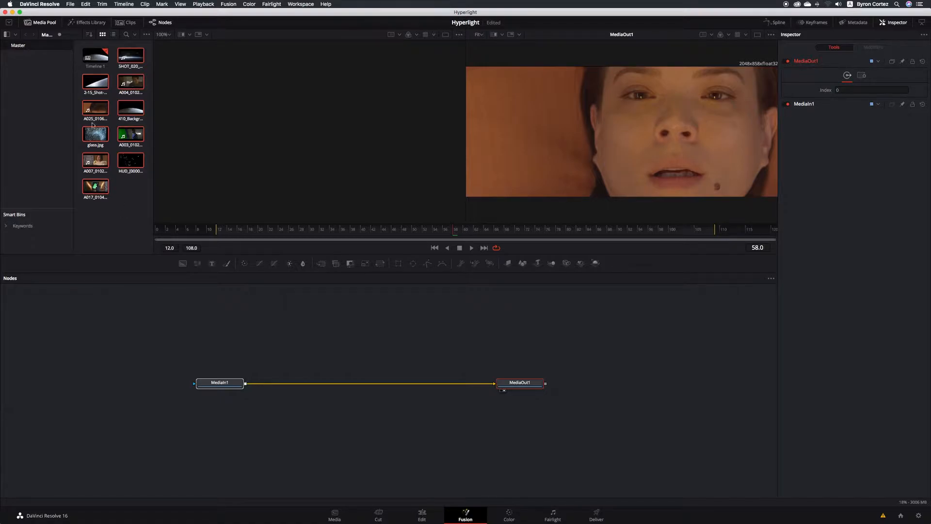
pyautogui.click(44, 24)
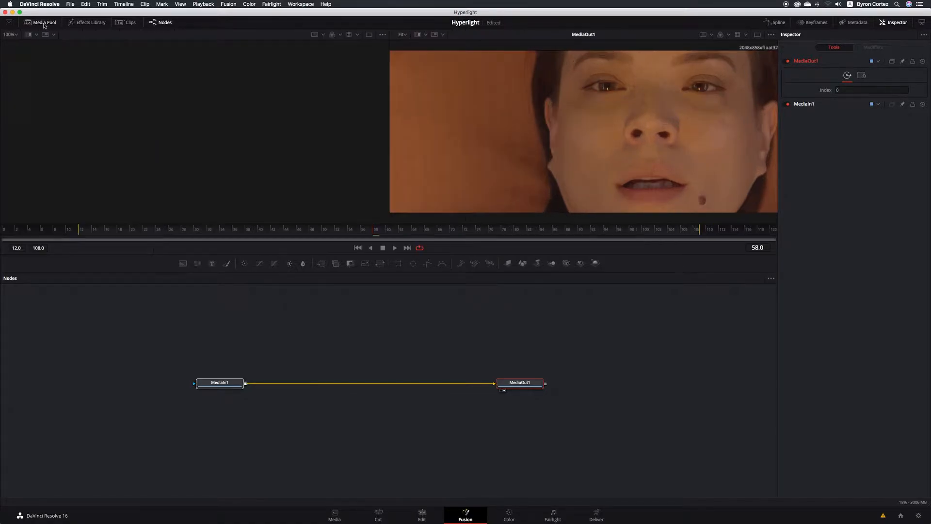
pyautogui.click(88, 24)
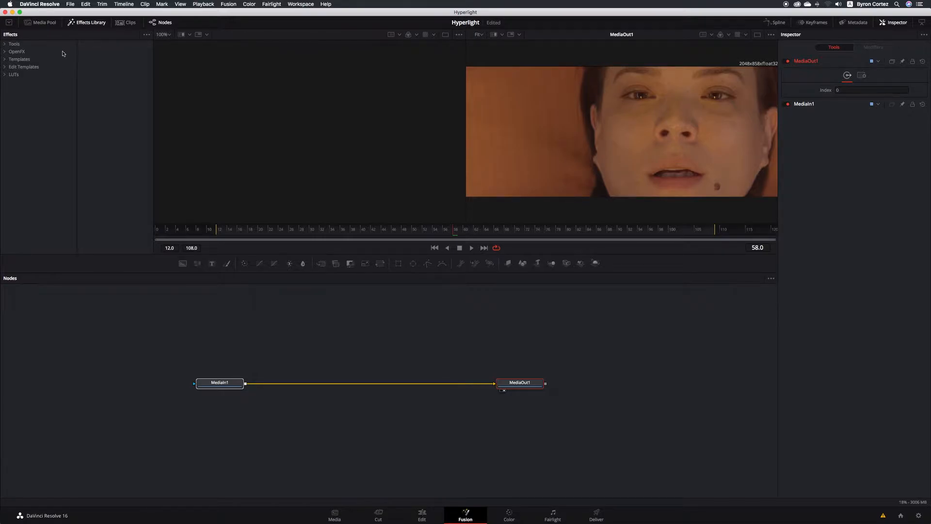
pyautogui.click(83, 23)
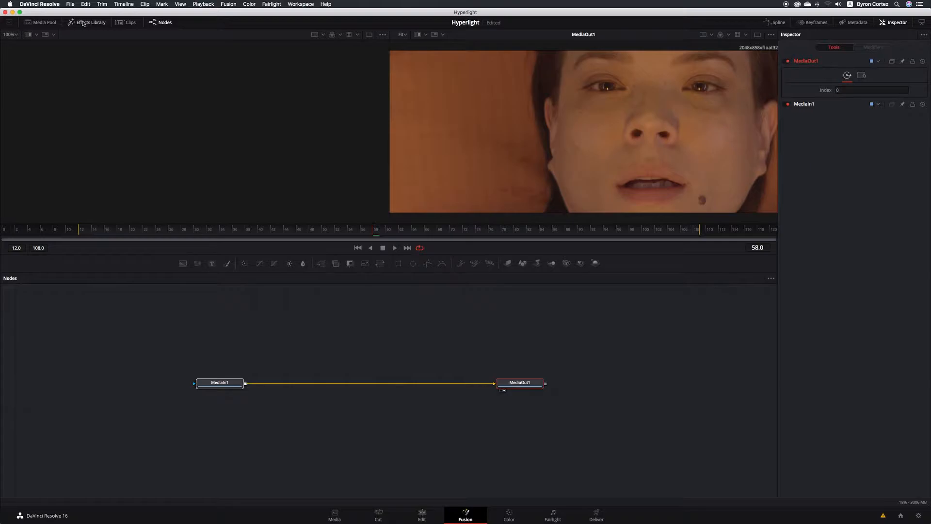
pyautogui.click(126, 23)
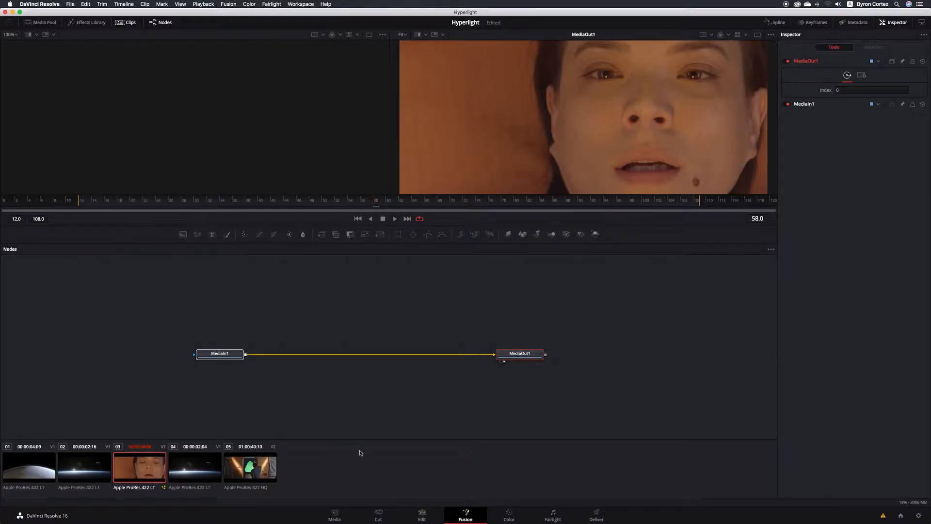
# - Visit the Edit page, return to Fusion, and turn off the Clips thumbnail strip
pyautogui.click(421, 514)
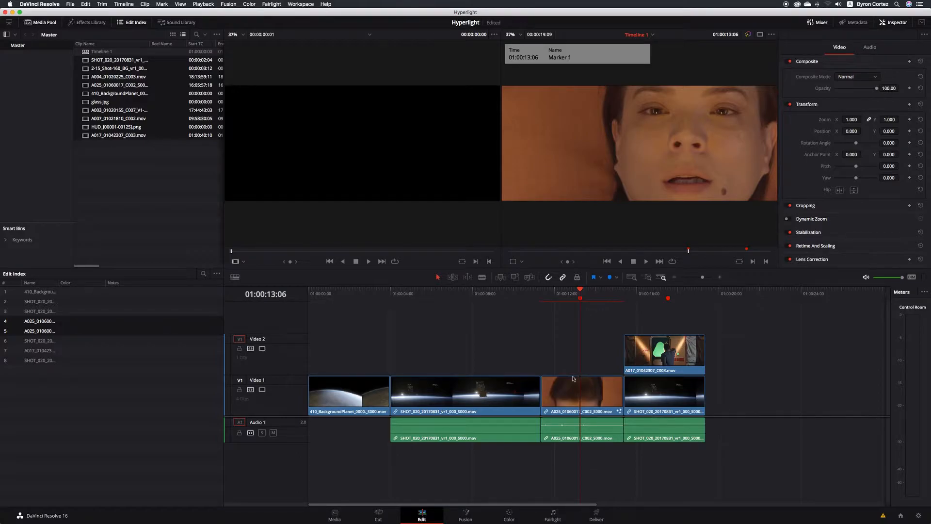
pyautogui.click(465, 515)
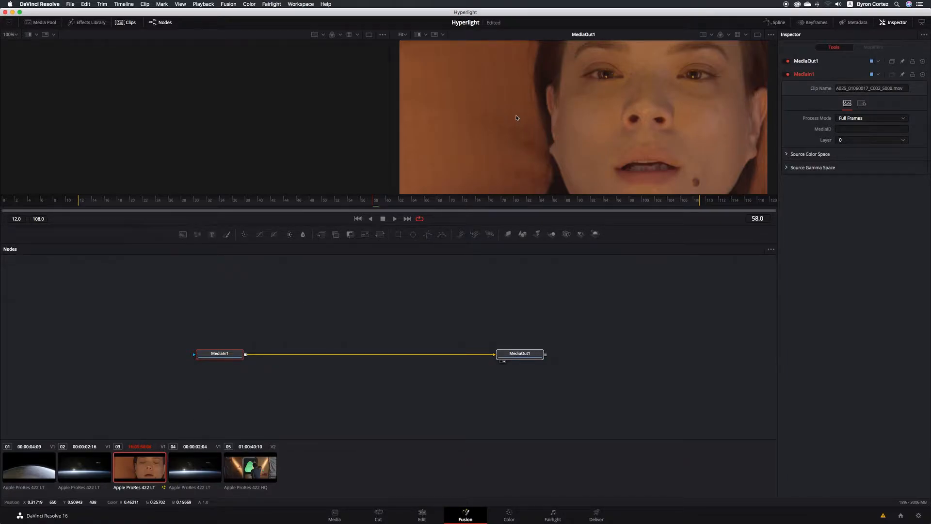
pyautogui.click(126, 22)
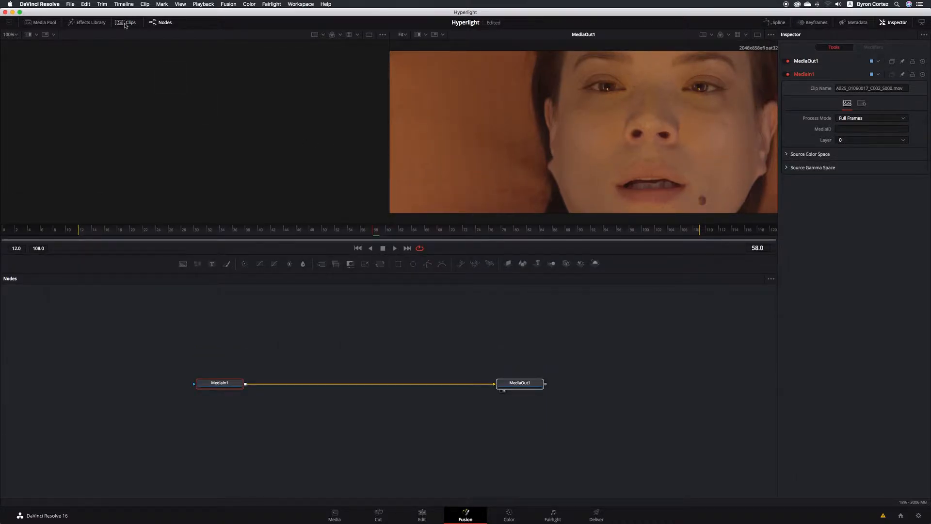
pyautogui.click(165, 23)
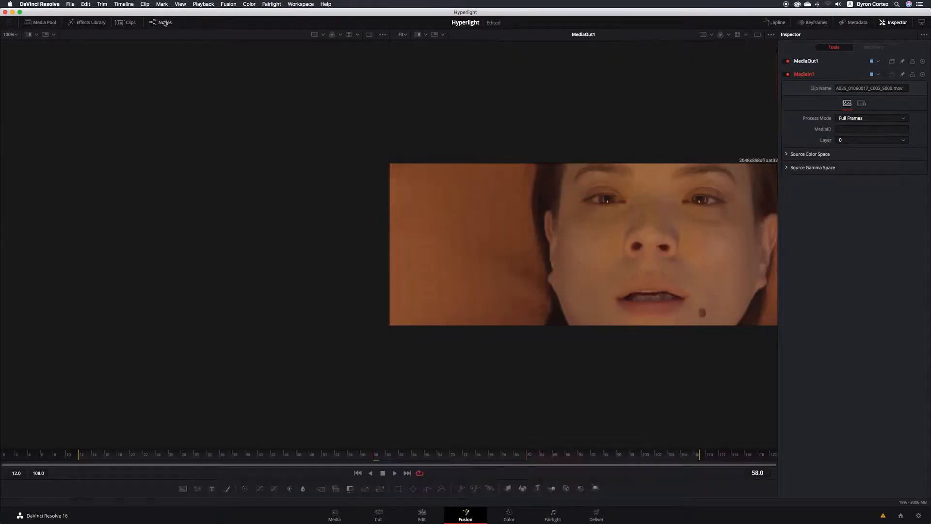
pyautogui.click(165, 23)
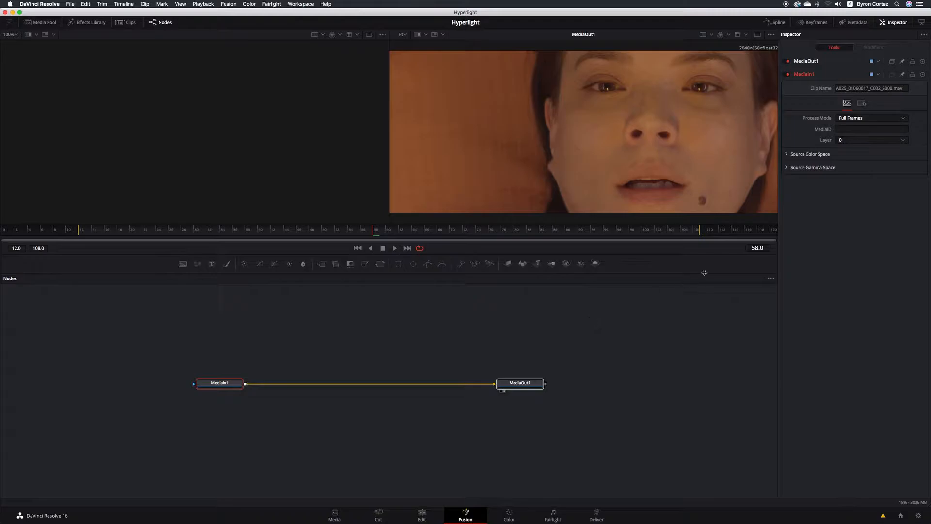
pyautogui.click(780, 23)
pyautogui.click(780, 23)
pyautogui.click(814, 24)
pyautogui.click(814, 24)
pyautogui.click(858, 23)
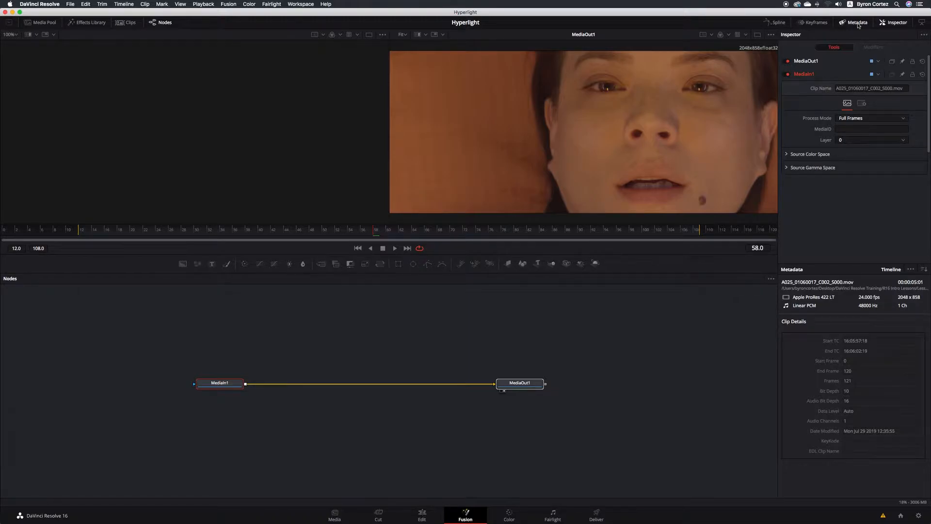
pyautogui.click(858, 24)
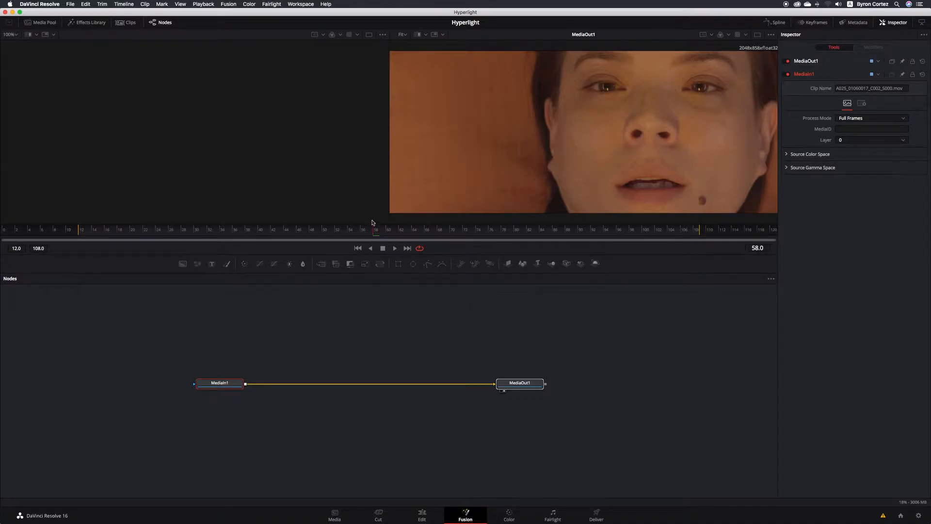
pyautogui.click(261, 231)
pyautogui.moveTo(261, 232); pyautogui.dragTo(378, 232)
pyautogui.moveTo(394, 229); pyautogui.dragTo(612, 230)
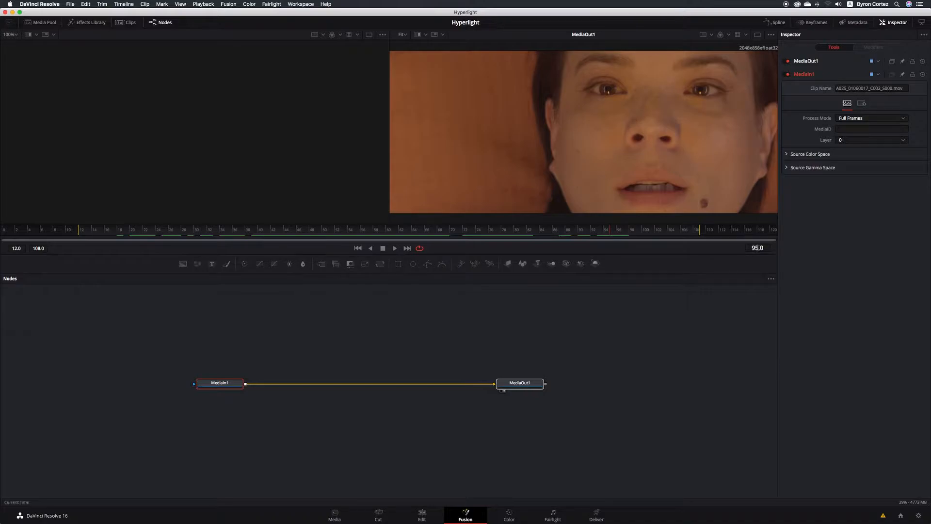
# - Set the Fusion current-time field to frame 70
pyautogui.click(758, 248)
pyautogui.write('70')
pyautogui.press('Return')
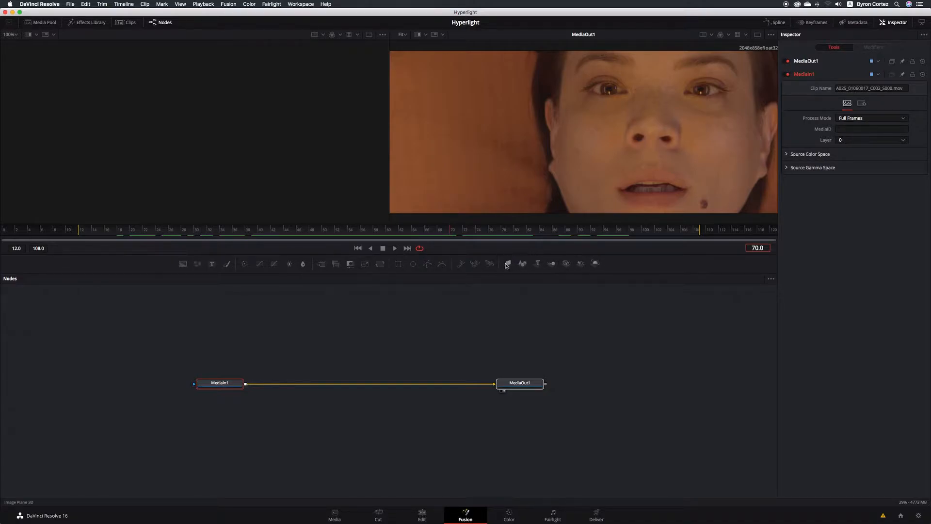
pyautogui.click(505, 298)
# - Hide the Inspector, then select MediaIn1 and MediaOut1 and drag them up and to the right
pyautogui.click(891, 23)
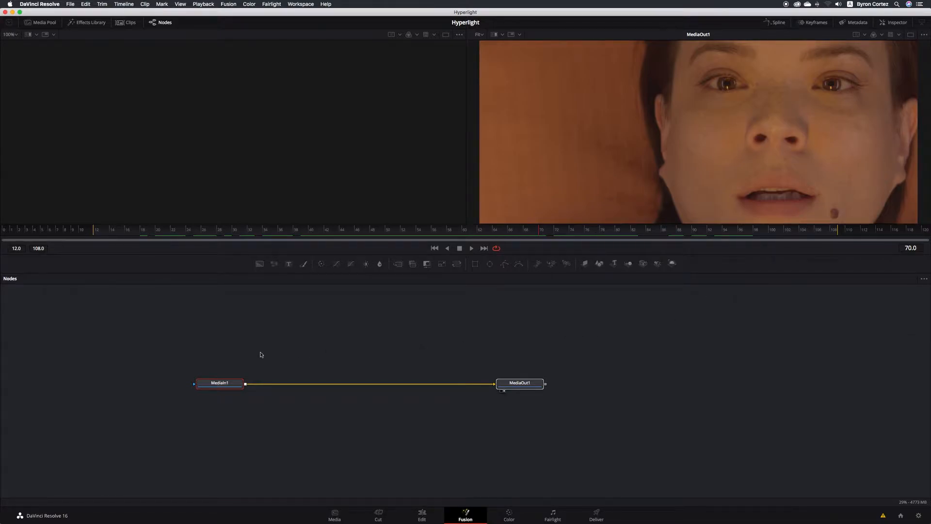
pyautogui.moveTo(171, 349); pyautogui.dragTo(625, 427)
pyautogui.moveTo(536, 386); pyautogui.dragTo(584, 381)
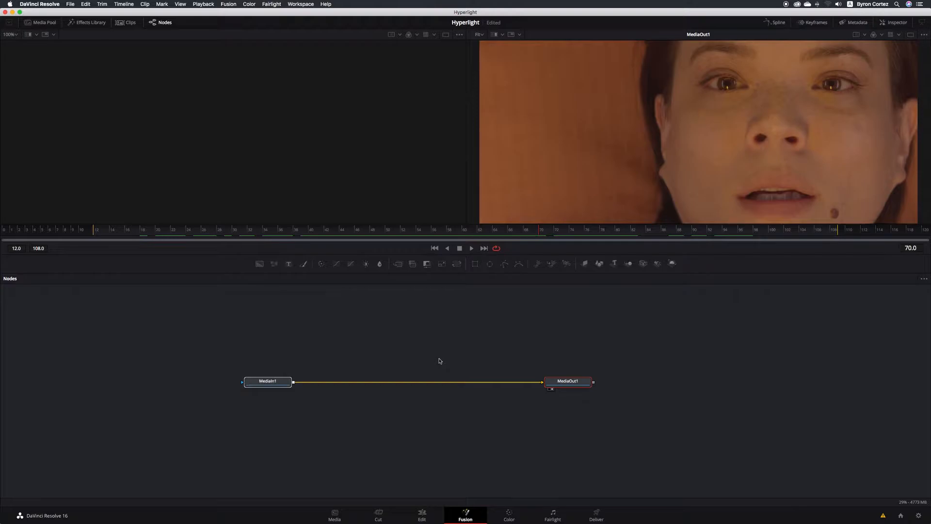
pyautogui.scroll(-8, 440, 361)
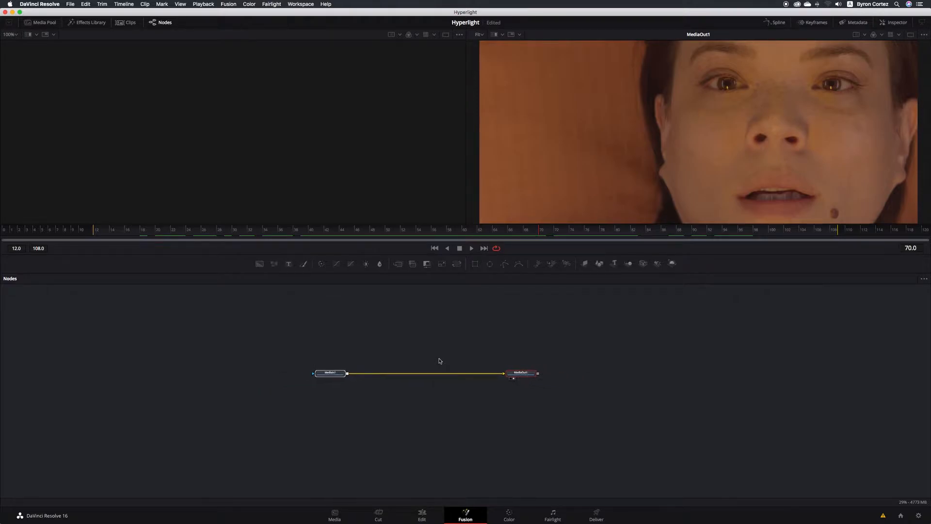
pyautogui.scroll(5, 440, 361)
pyautogui.scroll(-8, 440, 361)
pyautogui.scroll(8, 440, 361)
pyautogui.scroll(-6, 440, 361)
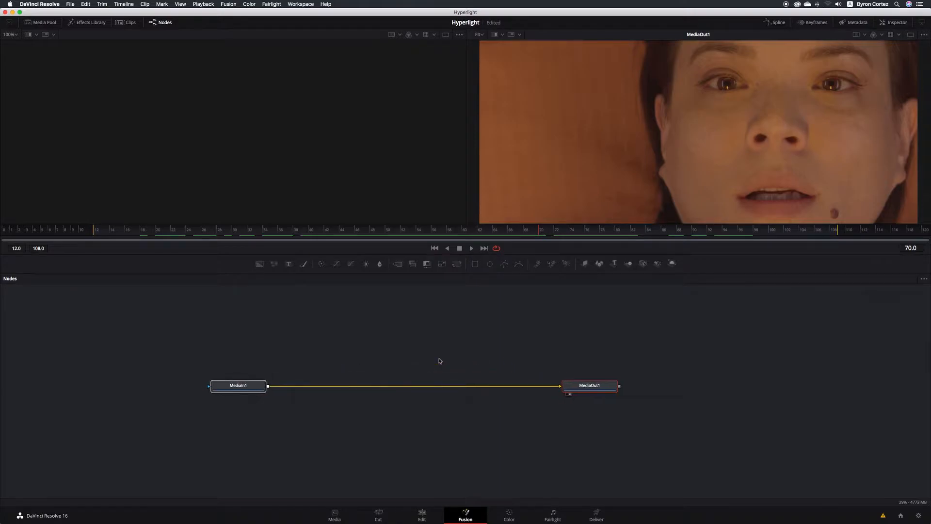
pyautogui.scroll(5, 440, 361)
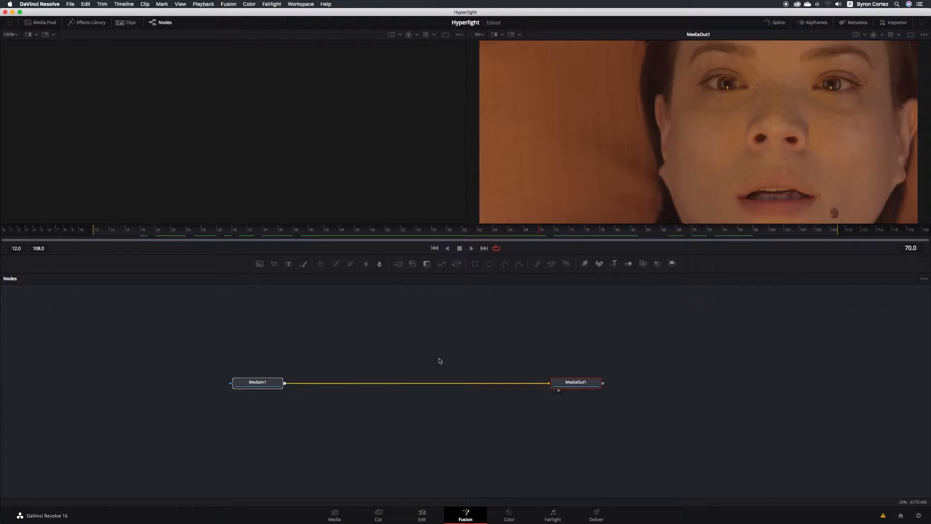
pyautogui.scroll(-5, 440, 361)
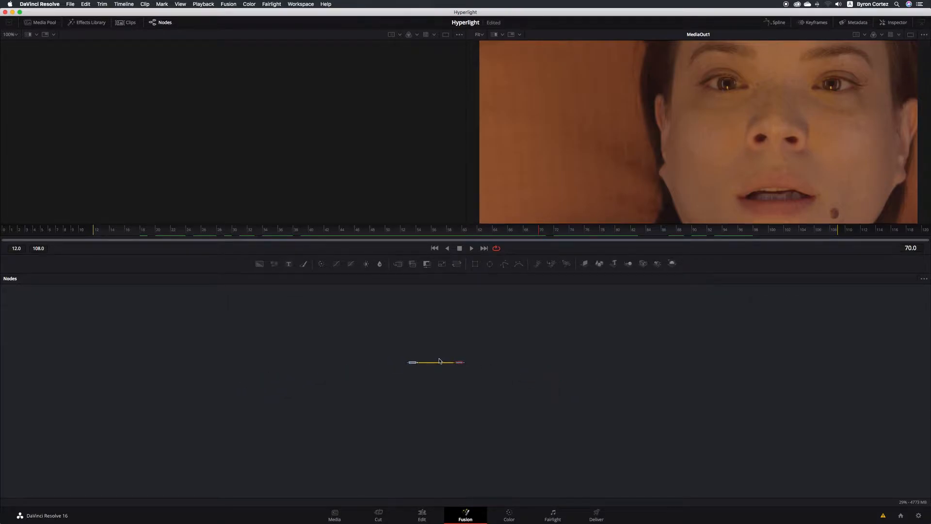
pyautogui.scroll(5, 440, 360)
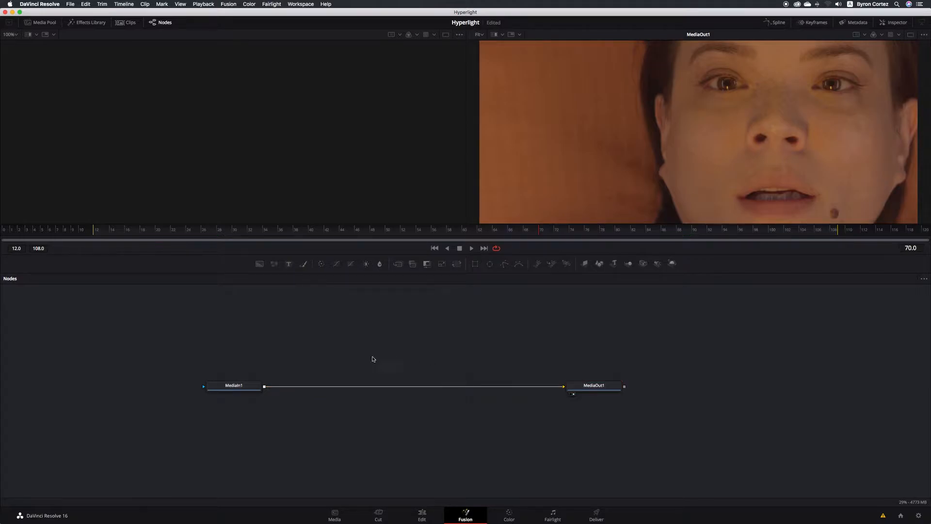
pyautogui.click(247, 387)
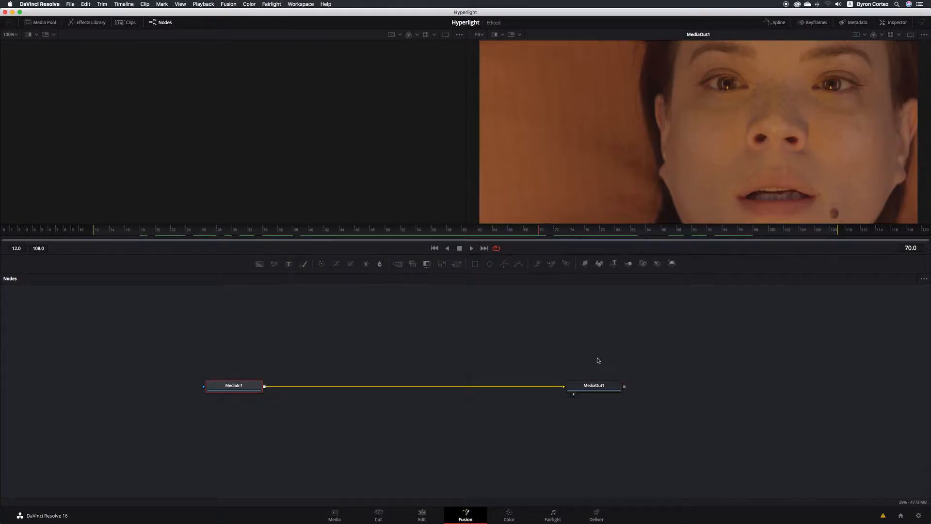
pyautogui.click(611, 387)
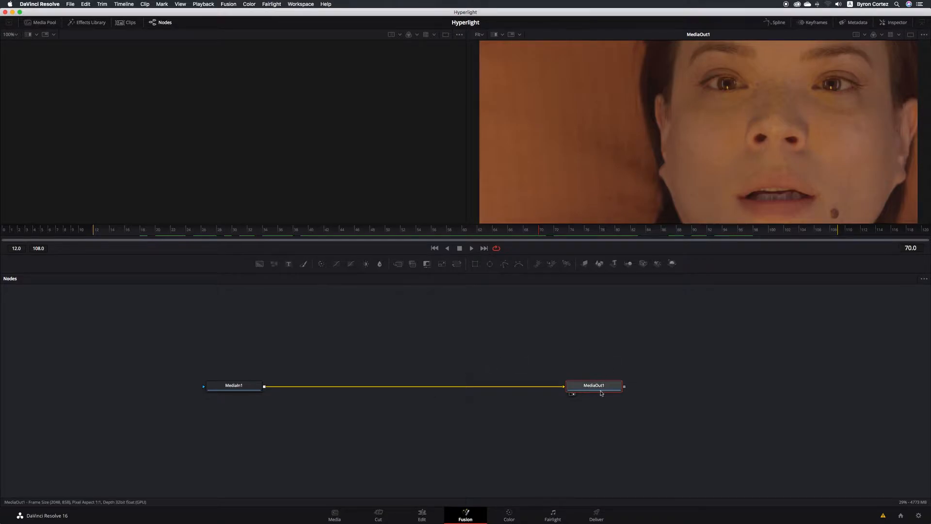
pyautogui.moveTo(604, 388)
pyautogui.moveTo(251, 387)
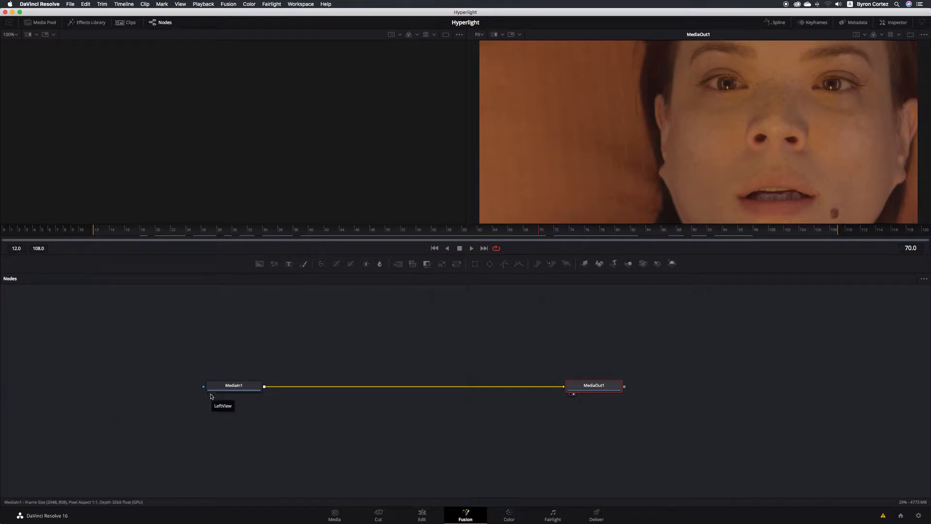
pyautogui.moveTo(214, 392)
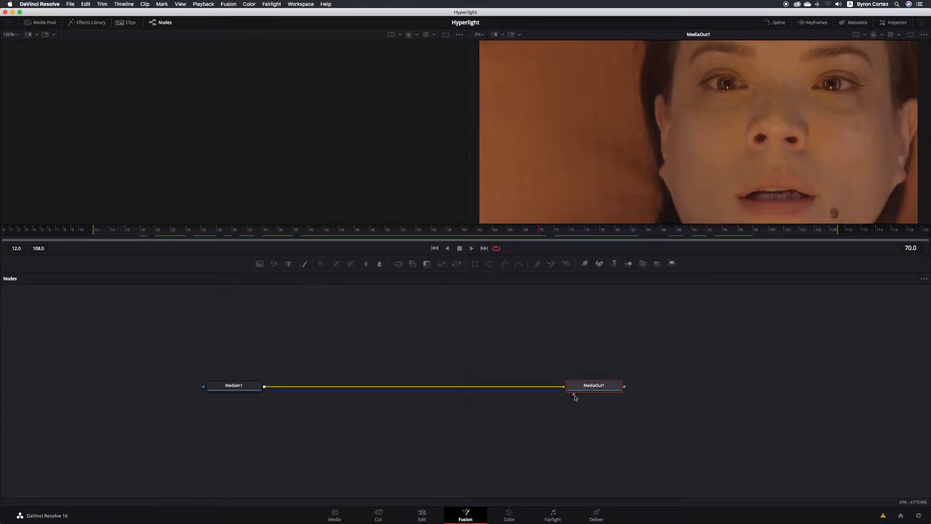
pyautogui.moveTo(574, 397)
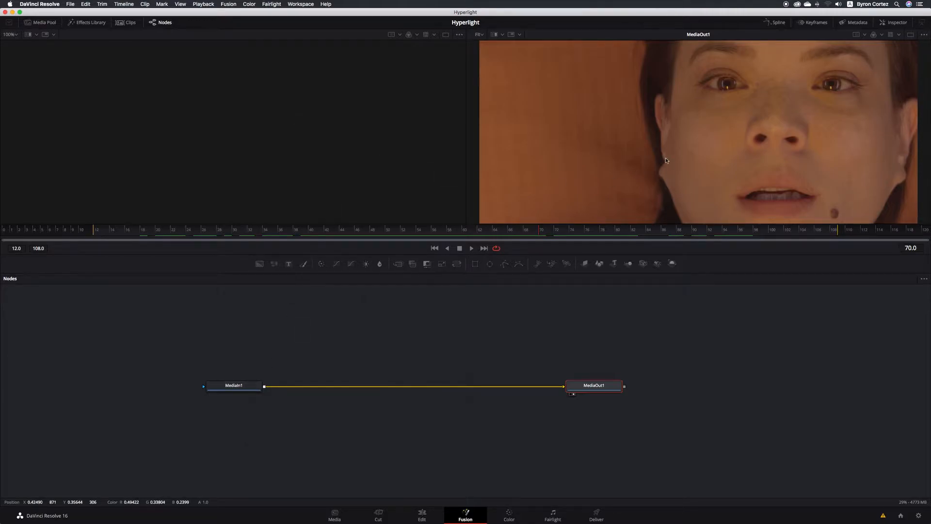
# - Put MediaOut1 in the left viewer only and MediaIn1 in the right viewer
pyautogui.click(571, 395)
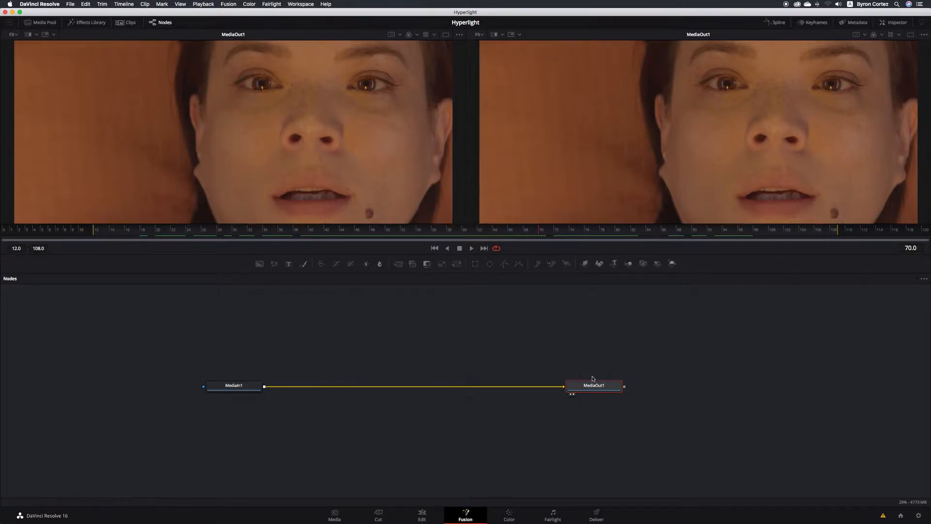
pyautogui.click(573, 393)
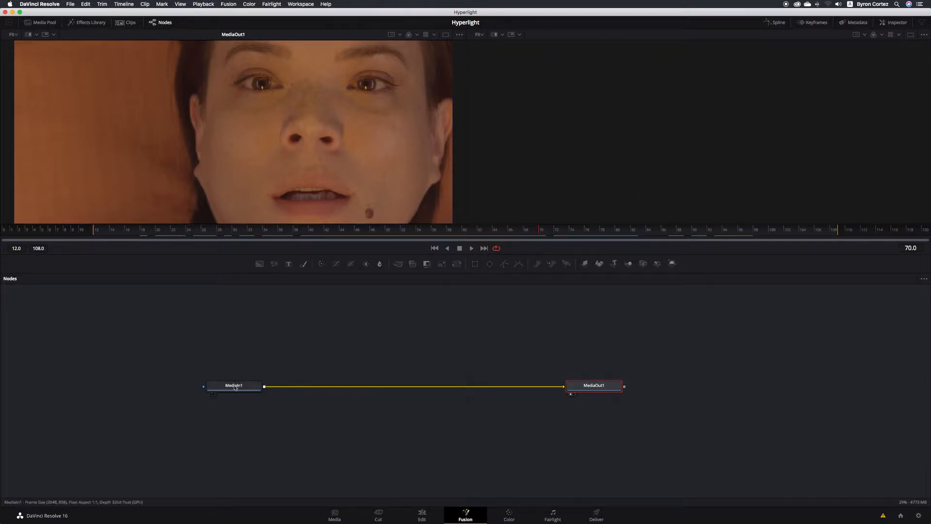
pyautogui.click(214, 395)
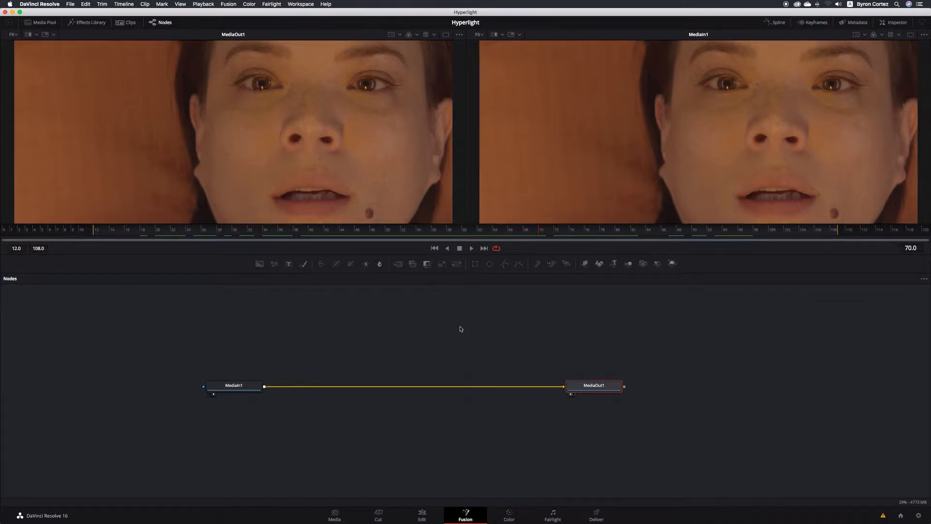
# - Swap the viewers: MediaOut1 on the right, MediaIn1 on the left
pyautogui.click(573, 395)
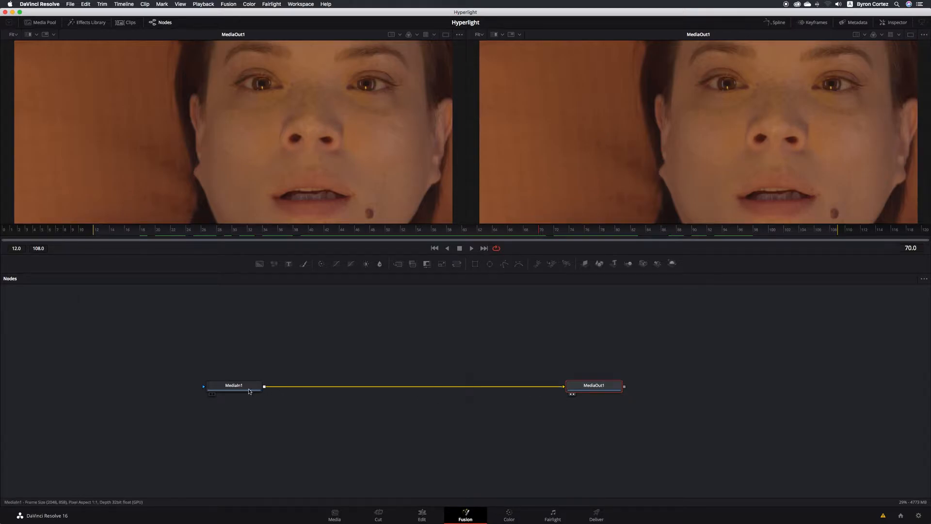
pyautogui.moveTo(248, 391)
pyautogui.click(211, 396)
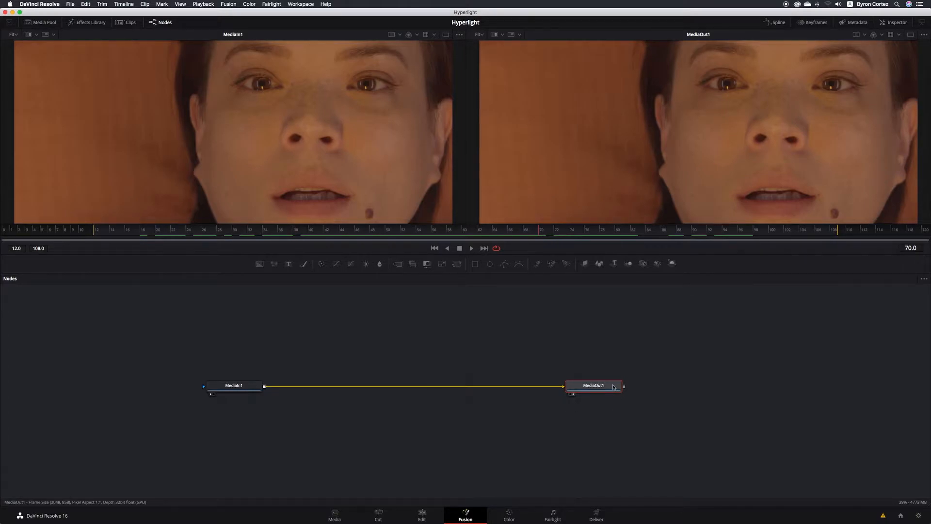
# - Send MediaOut1 back to the left viewer, then clear MediaOut1 from both viewers
pyautogui.moveTo(613, 386)
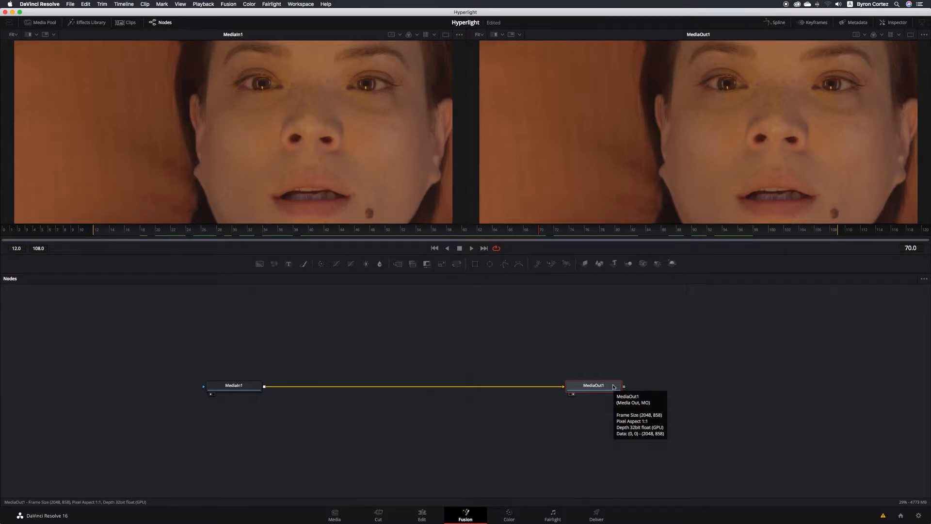
pyautogui.press('1')
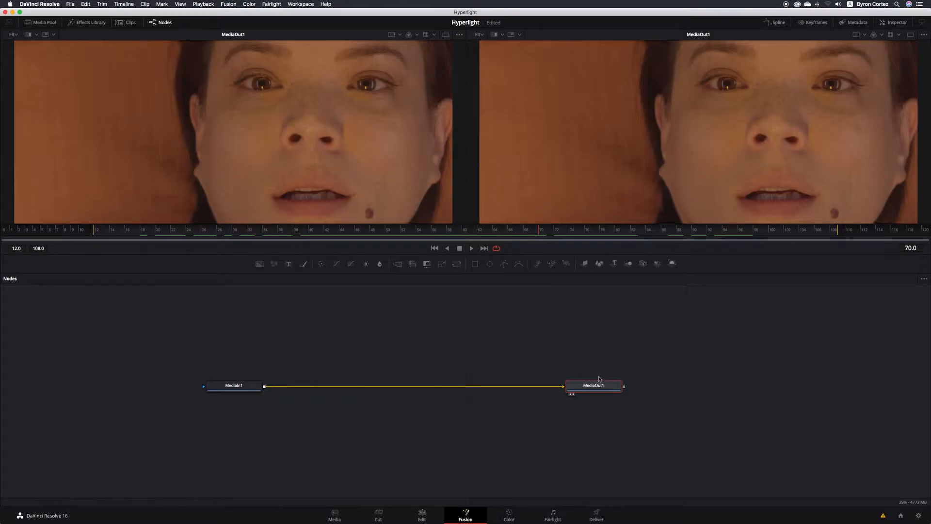
pyautogui.click(571, 394)
pyautogui.click(573, 395)
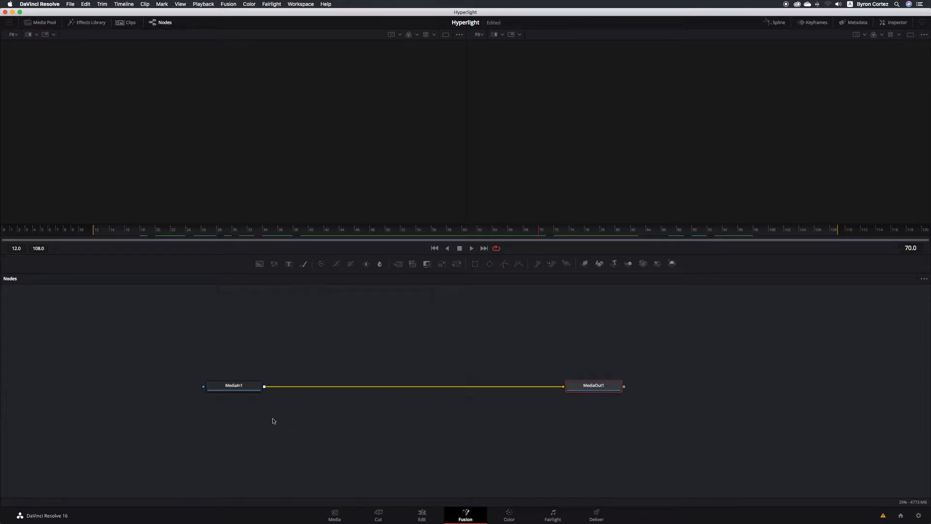
# - View MediaIn1 in viewer 1 and MediaOut1 in viewer 2, then save the project
pyautogui.click(253, 388)
pyautogui.moveTo(253, 388)
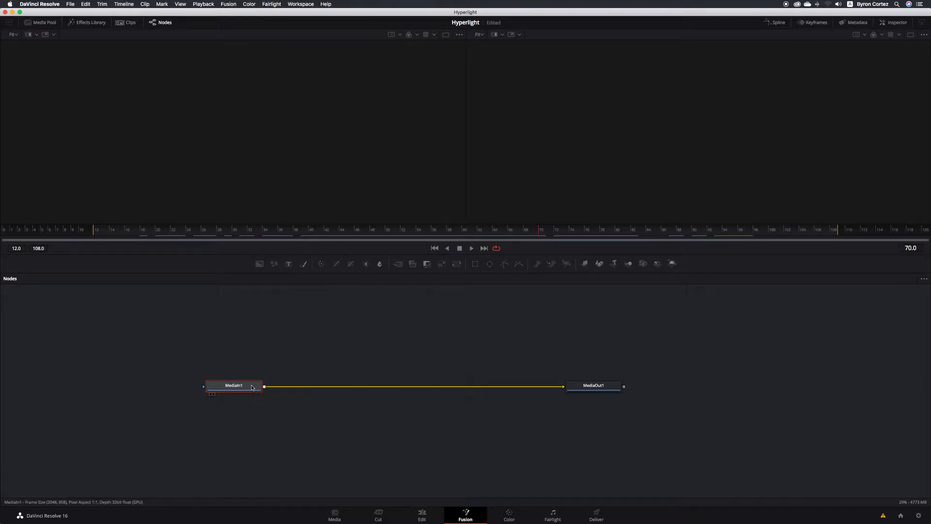
pyautogui.press('1')
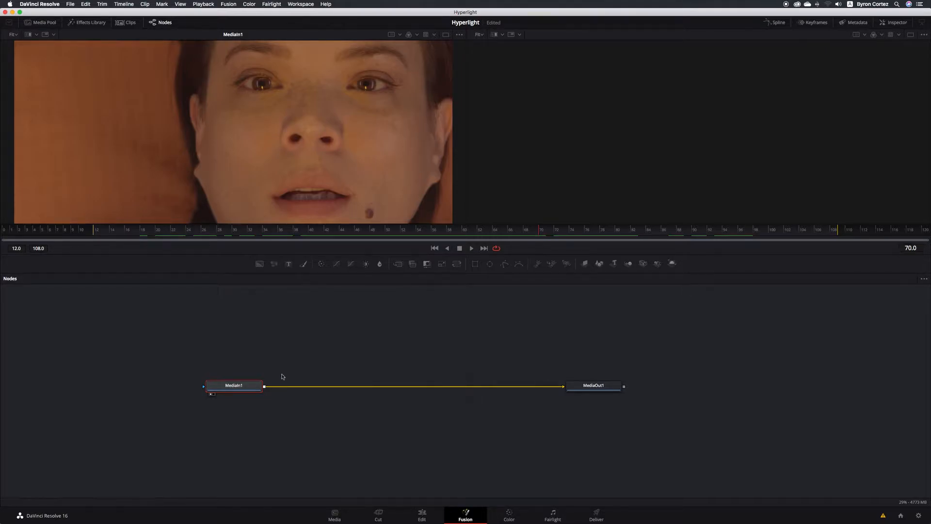
pyautogui.click(610, 389)
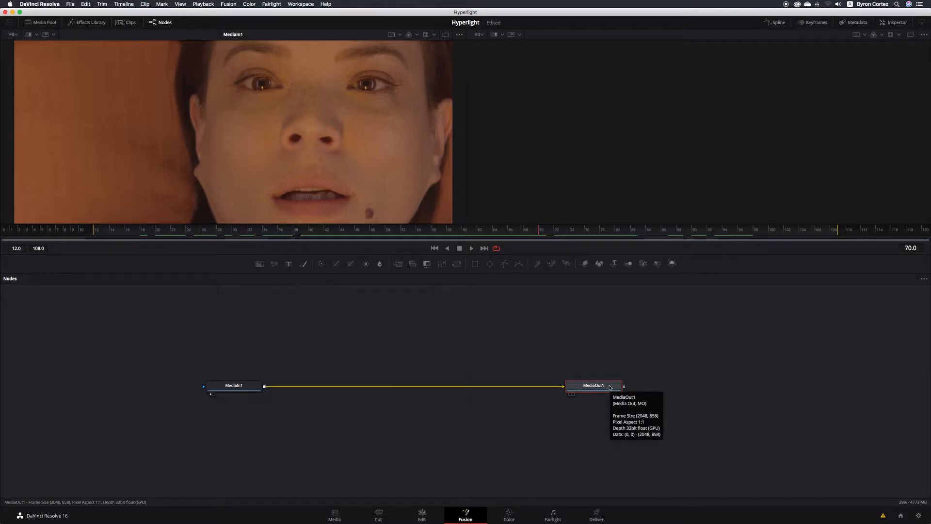
pyautogui.press('2')
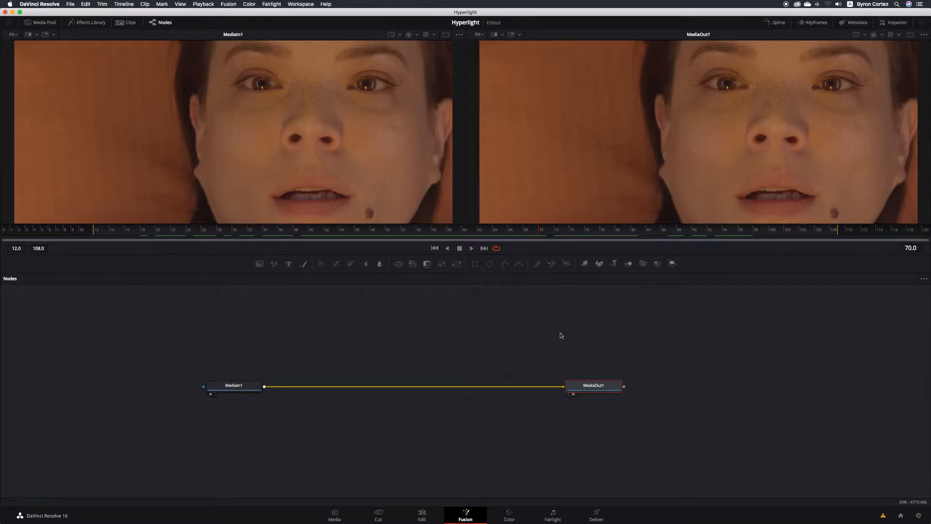
pyautogui.press('super+s')
# - Lower the divider above the Nodes panel so the MediaIn1 and MediaOut1 viewers are taller
pyautogui.moveTo(512, 254); pyautogui.dragTo(497, 281)
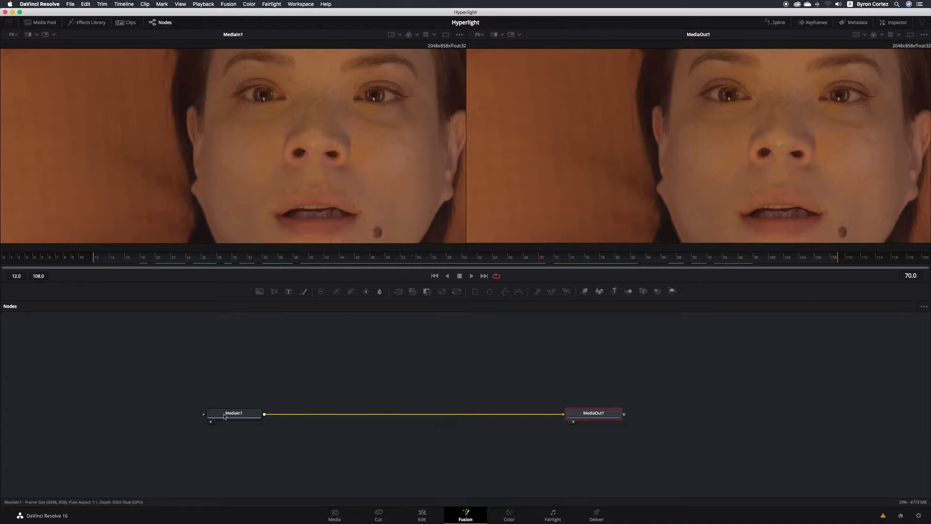
pyautogui.moveTo(226, 416)
pyautogui.moveTo(614, 415)
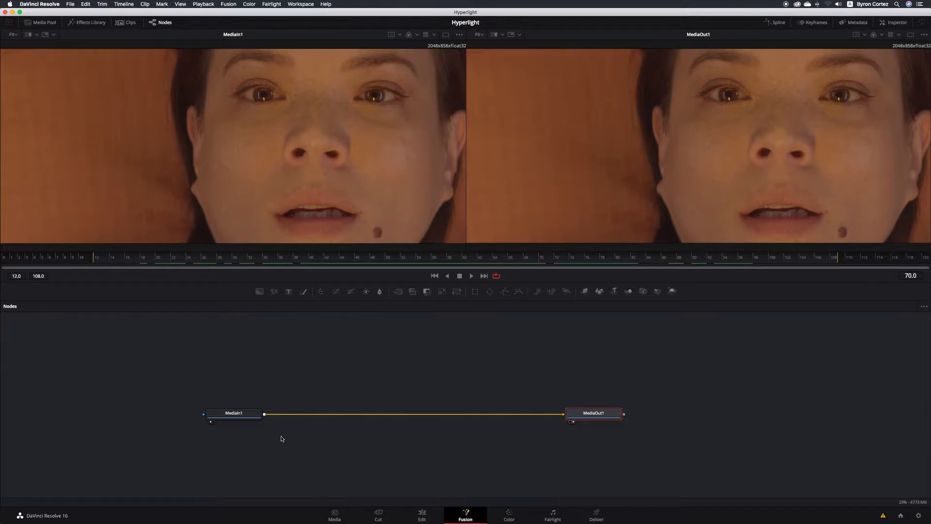
# - Rename the MediaIn1 node to 'ACTRESS' and save the project
pyautogui.rightClick(247, 413)
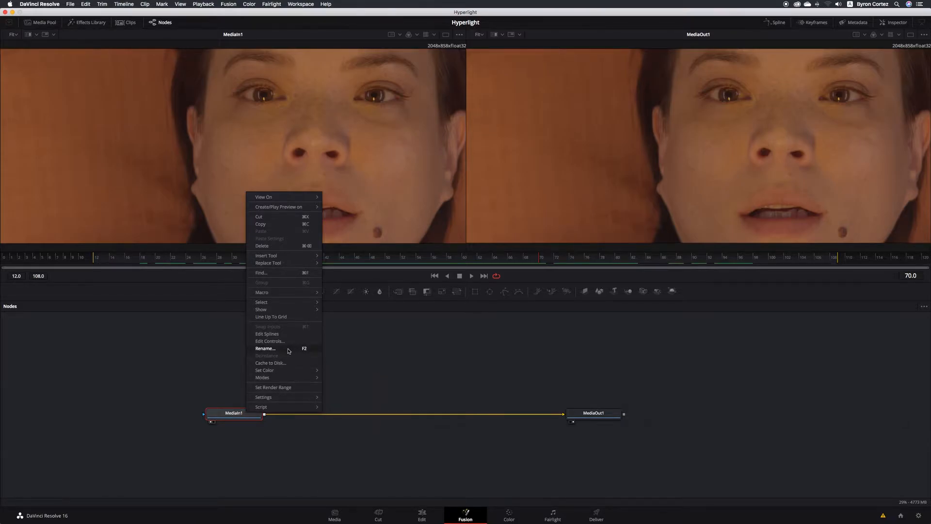
pyautogui.click(289, 349)
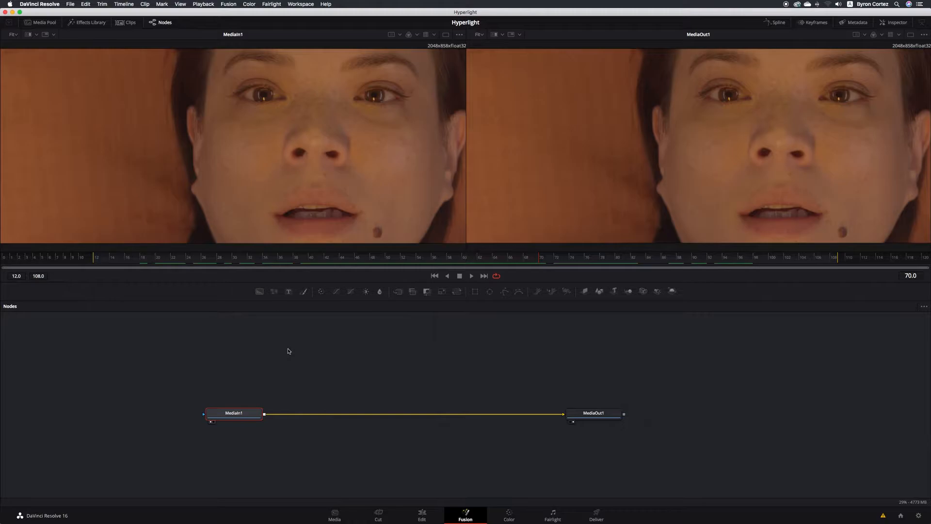
pyautogui.rightClick(255, 413)
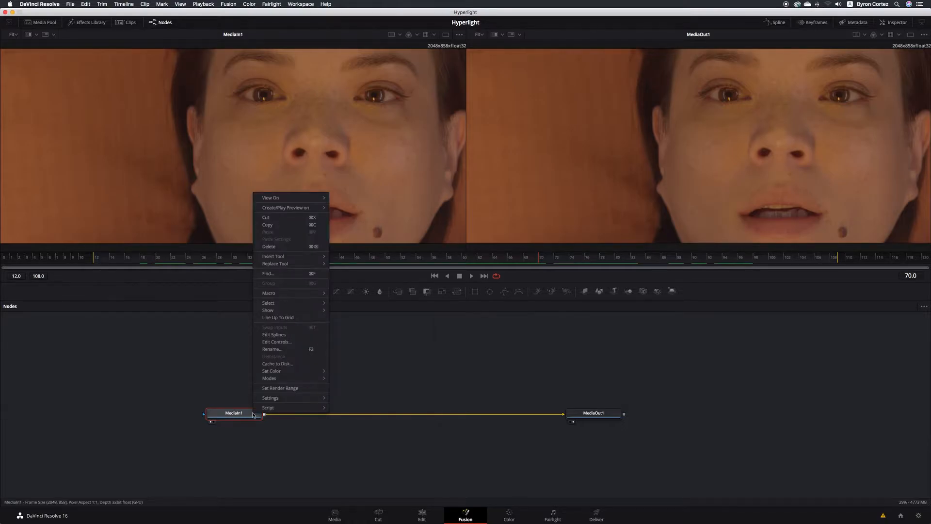
pyautogui.click(292, 349)
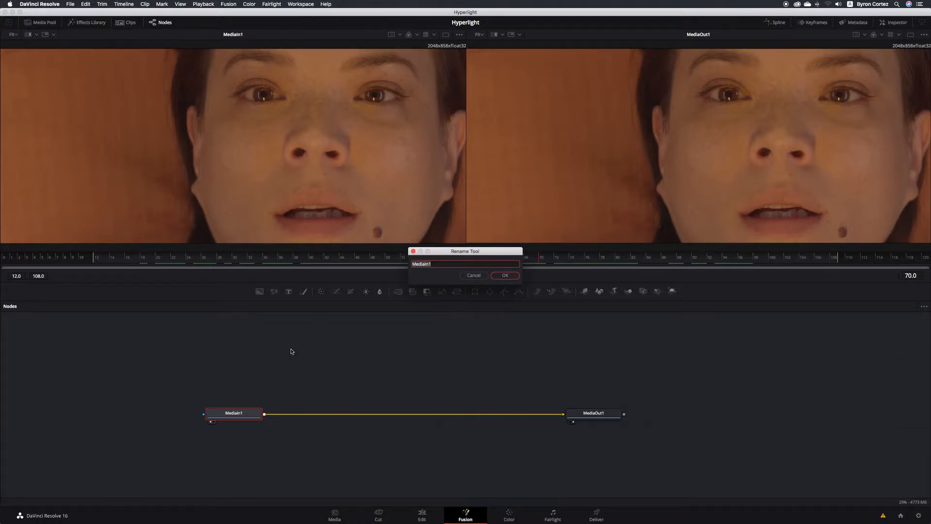
pyautogui.write('ACTRESS')
pyautogui.click(515, 275)
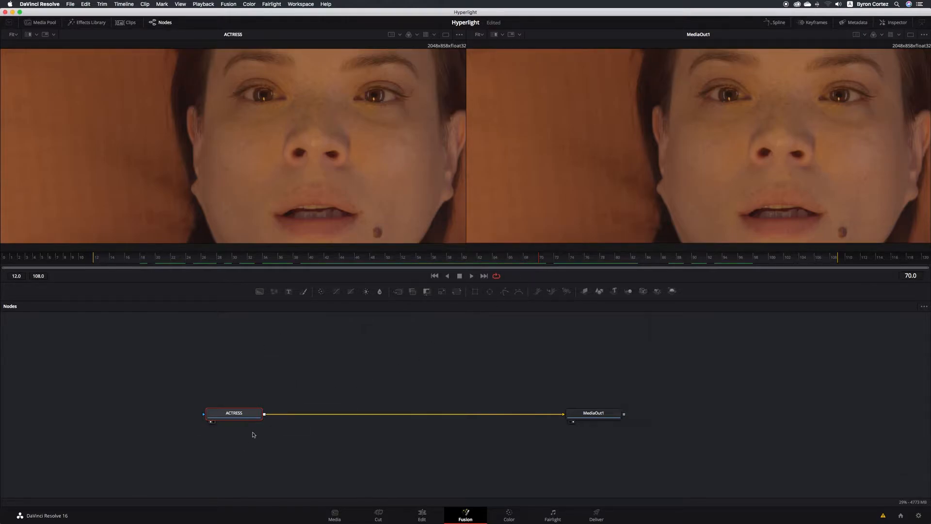
pyautogui.press('super+s')
# - Insert a Color Corrector between ACTRESS and MediaOut1 and show ColorCorrector1's settings in the Inspector
pyautogui.moveTo(324, 293); pyautogui.dragTo(308, 415)
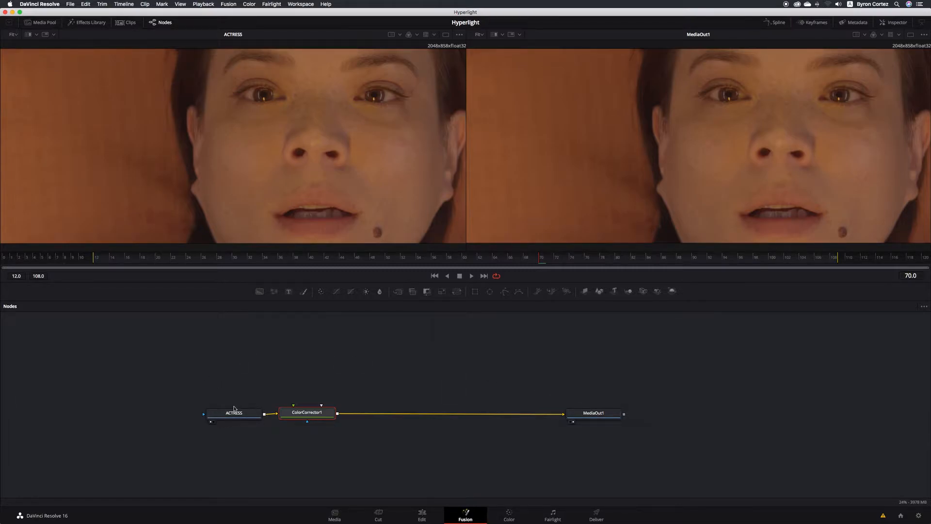
pyautogui.moveTo(244, 416)
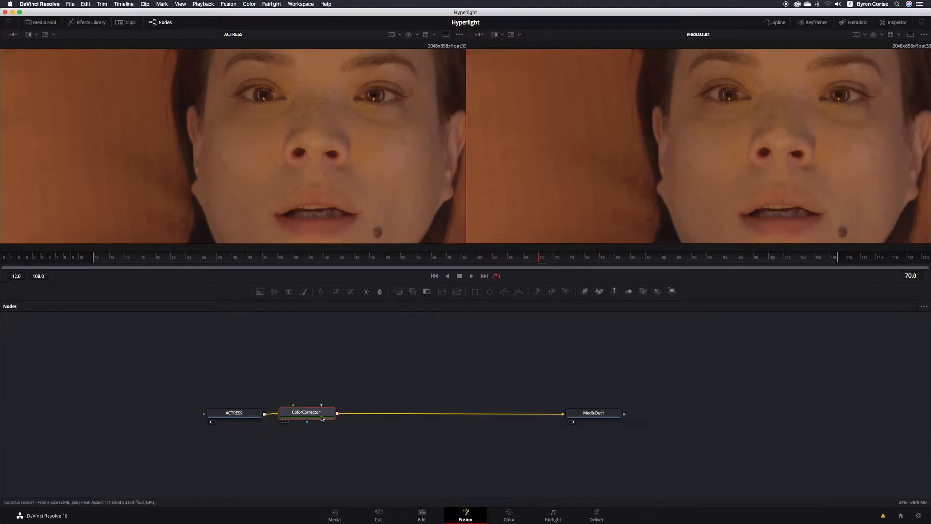
pyautogui.moveTo(322, 418)
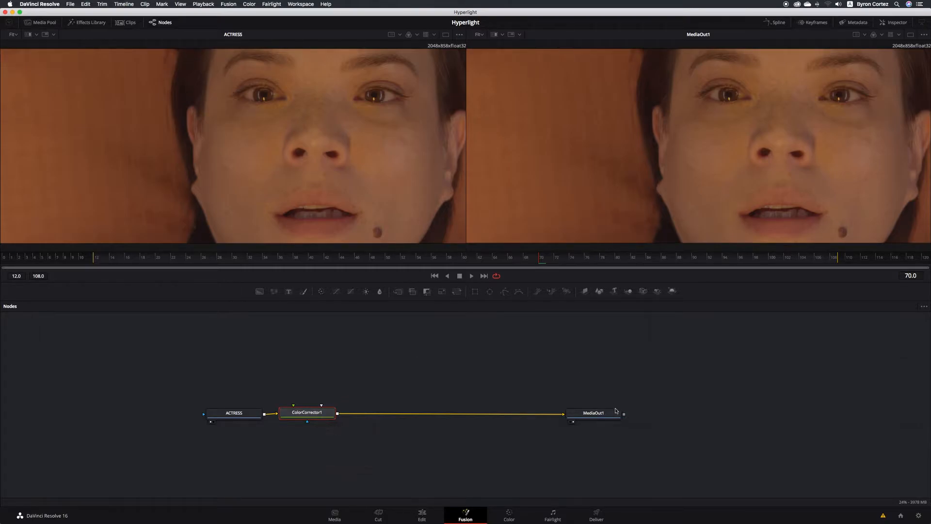
pyautogui.moveTo(617, 417)
pyautogui.click(891, 23)
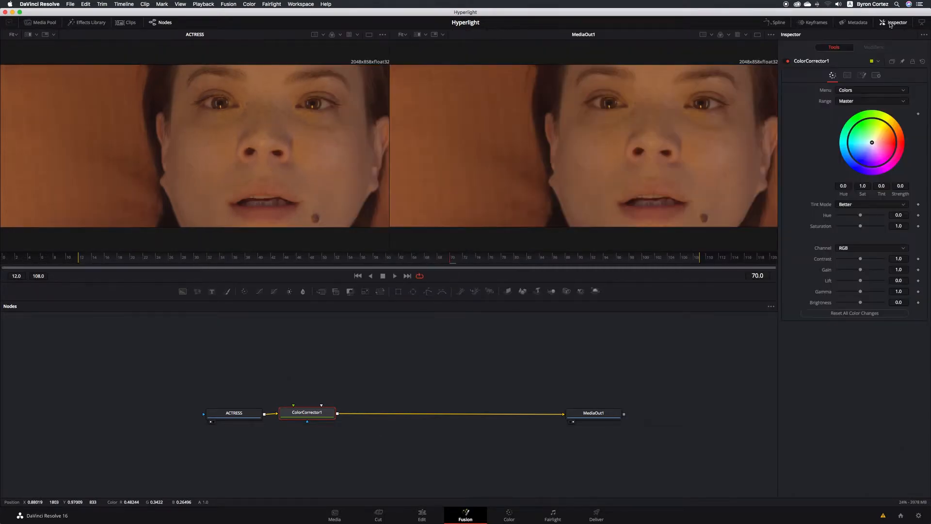
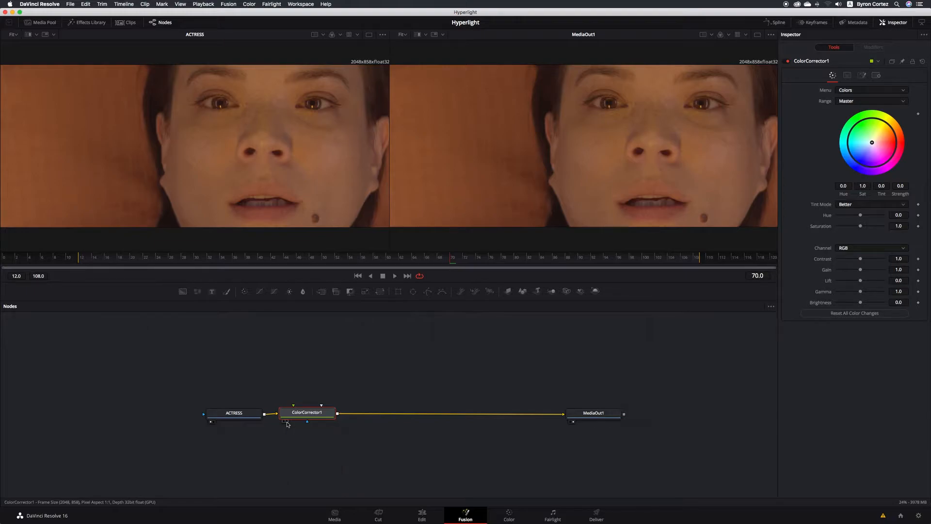
# - Load the ColorCorrector1 node into the right viewer in place of MediaOut1
pyautogui.click(286, 421)
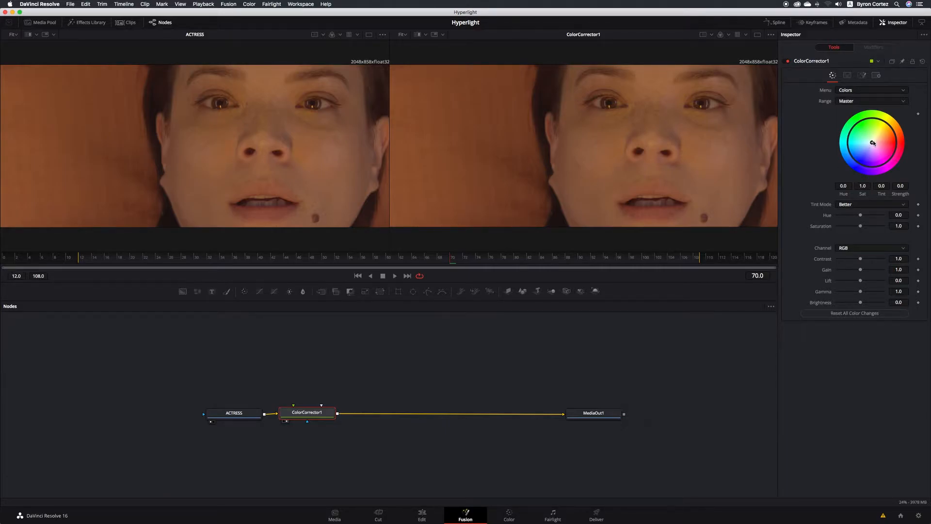
# - Tint the actress cool purple (Tint -0.3889, Strength 0.3816), comparing ACTRESS, ColorCorrector1 and MediaOut1 viewers
pyautogui.moveTo(872, 143); pyautogui.dragTo(863, 153)
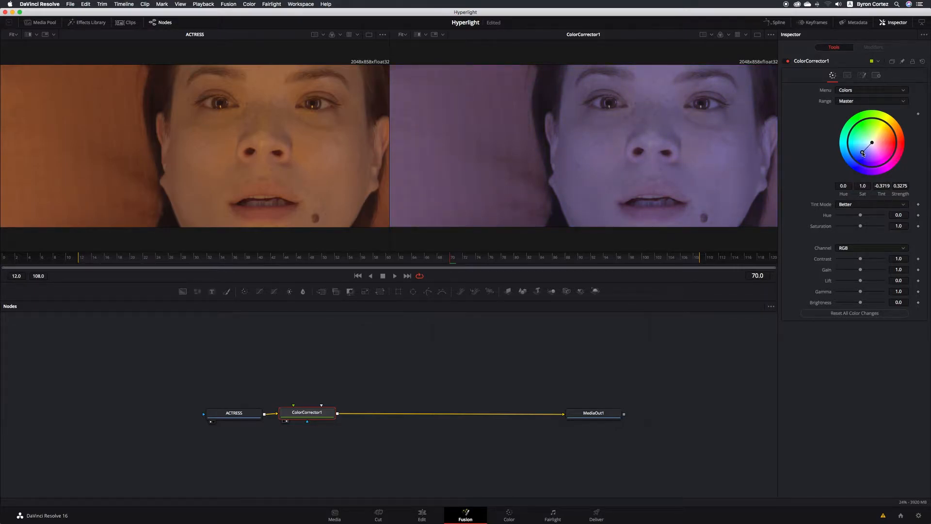
pyautogui.moveTo(863, 154); pyautogui.dragTo(860, 153)
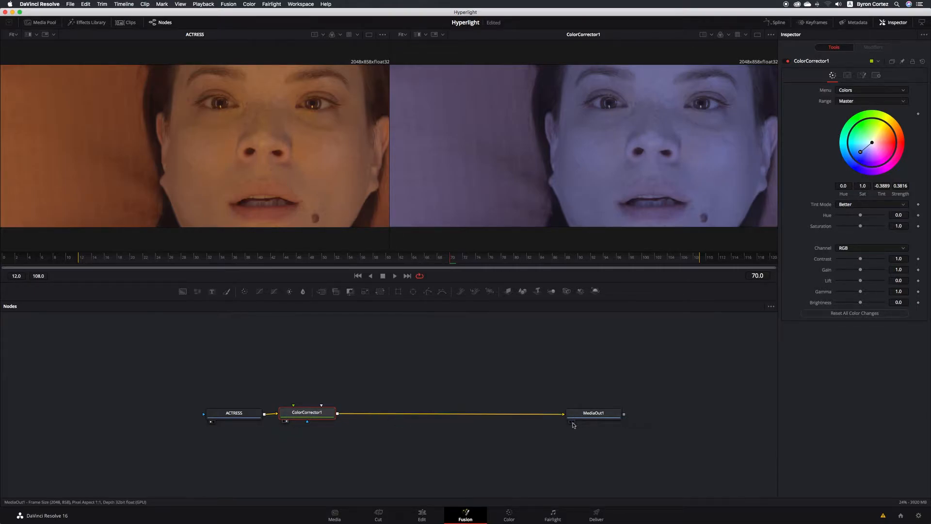
pyautogui.click(573, 422)
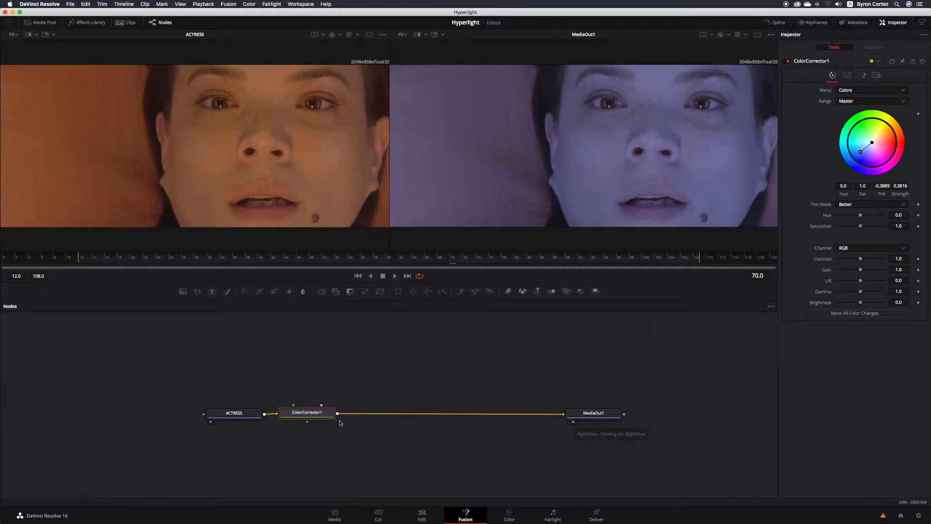
pyautogui.click(286, 422)
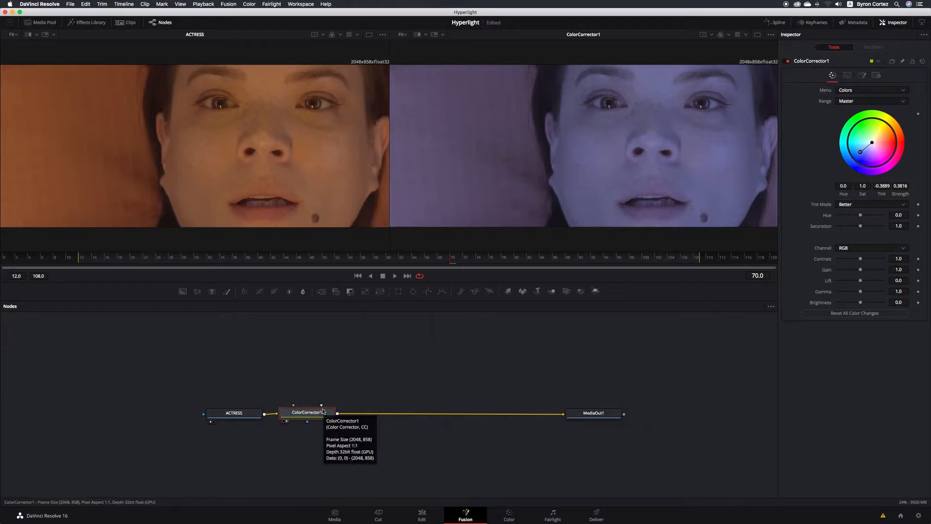
pyautogui.click(213, 422)
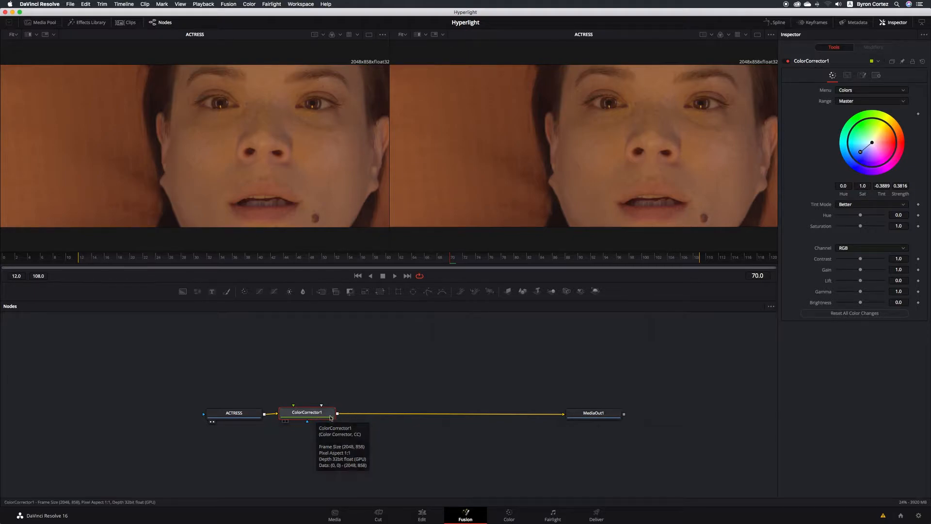
pyautogui.click(286, 421)
pyautogui.click(574, 421)
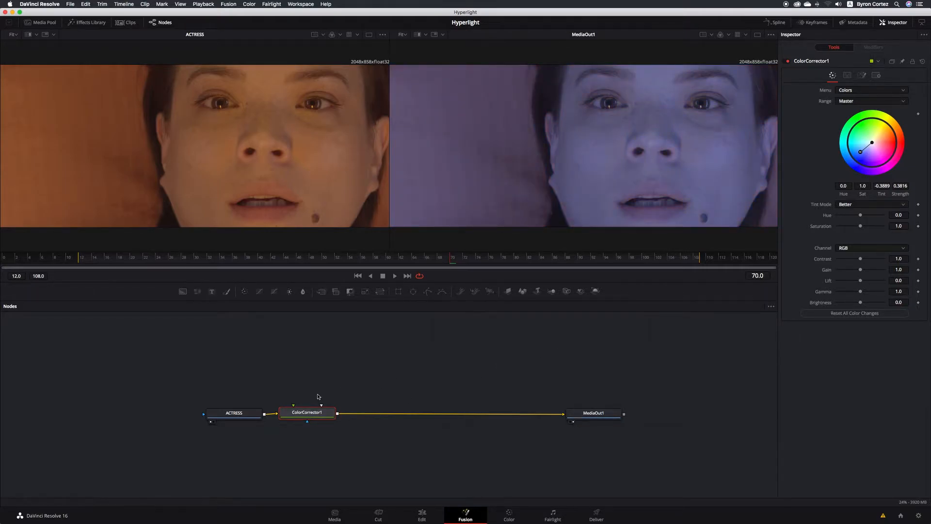
pyautogui.moveTo(333, 418)
pyautogui.click(421, 516)
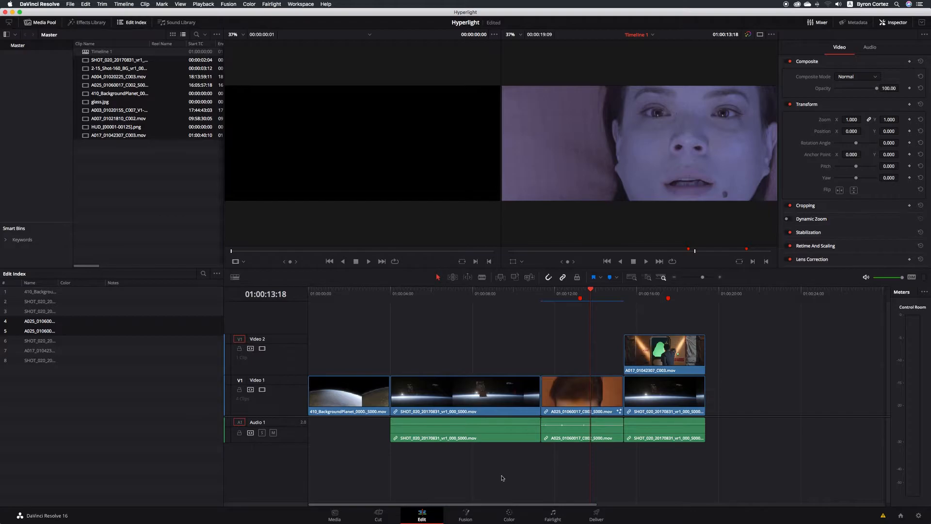
pyautogui.click(467, 513)
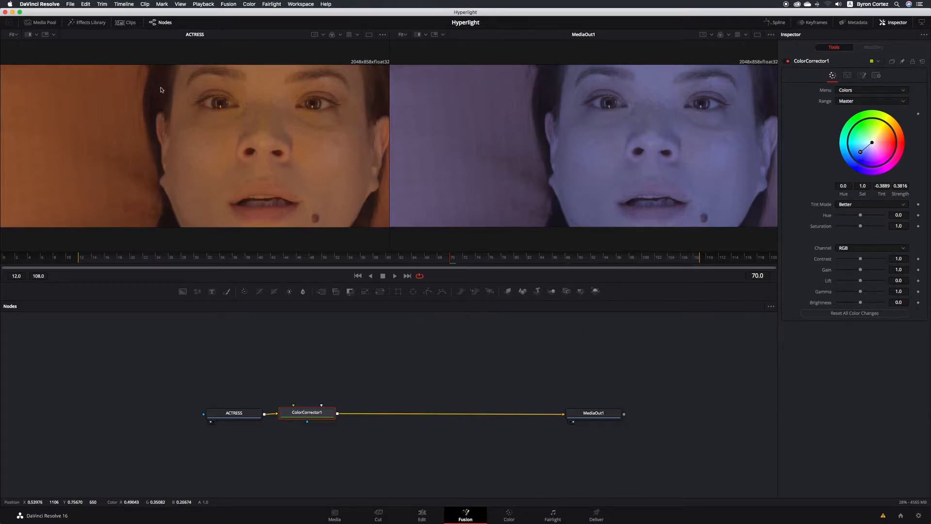
# - Drag the HUD_ image sequence from the Media Pool into the Nodes panel and preview it left
pyautogui.click(44, 23)
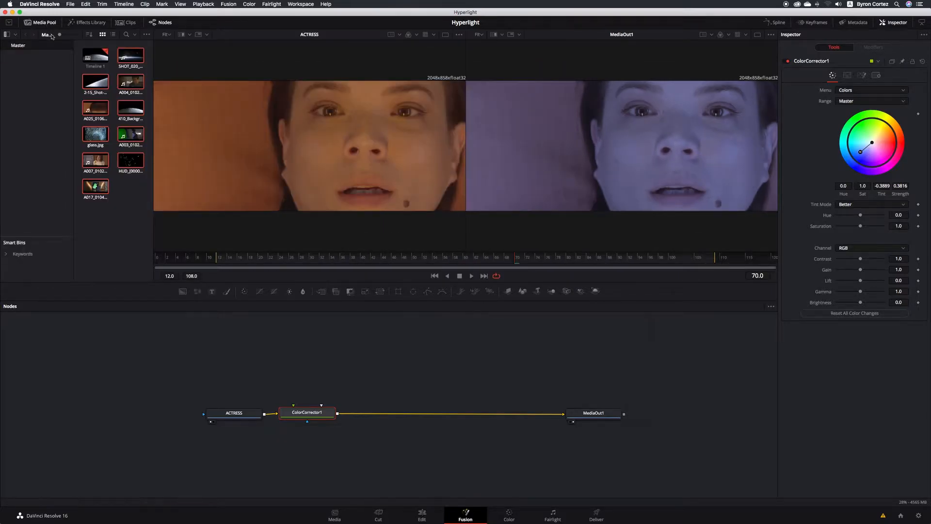
pyautogui.click(131, 163)
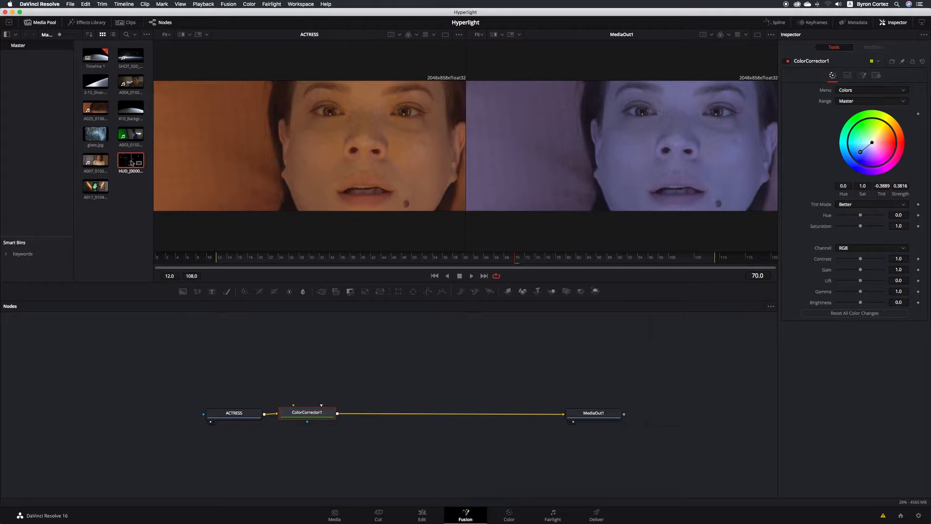
pyautogui.moveTo(131, 160); pyautogui.dragTo(306, 356)
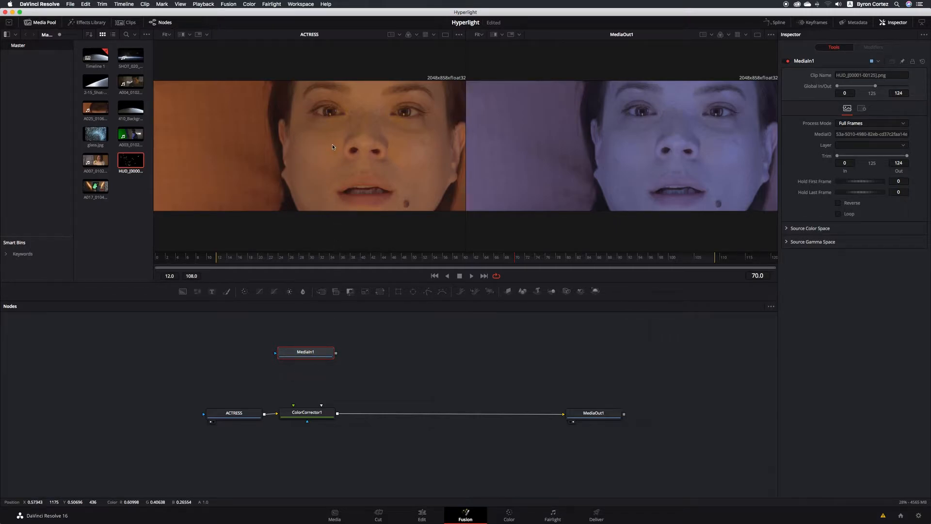
pyautogui.click(283, 361)
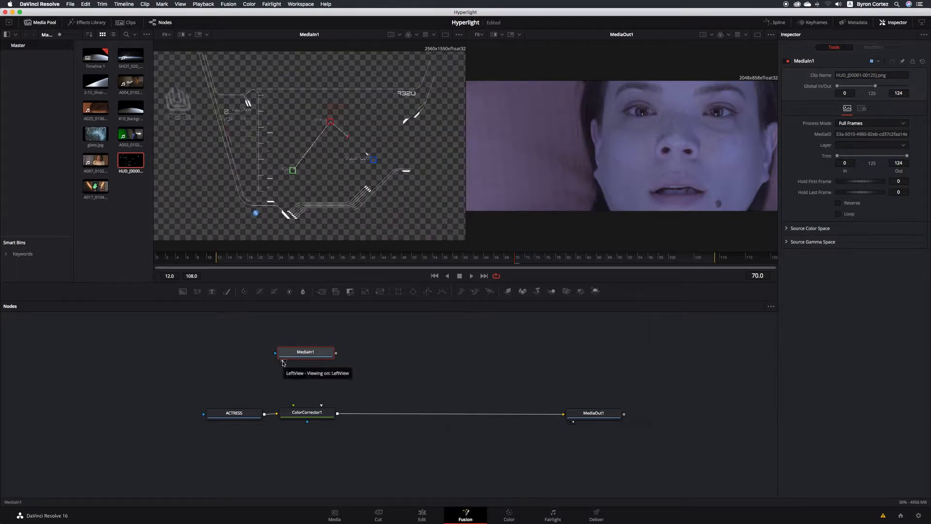
# - Rename the new HUD MediaIn1 node to 'HUD'
pyautogui.rightClick(318, 353)
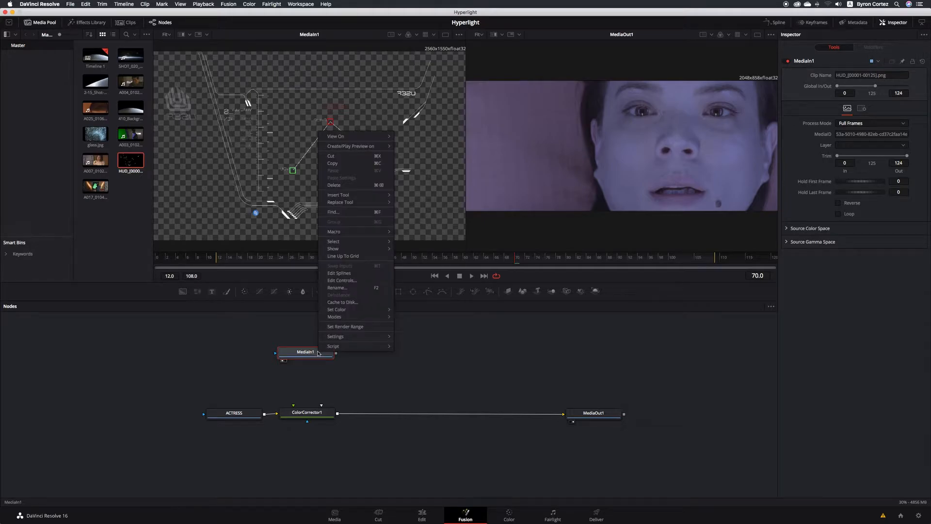
pyautogui.click(356, 288)
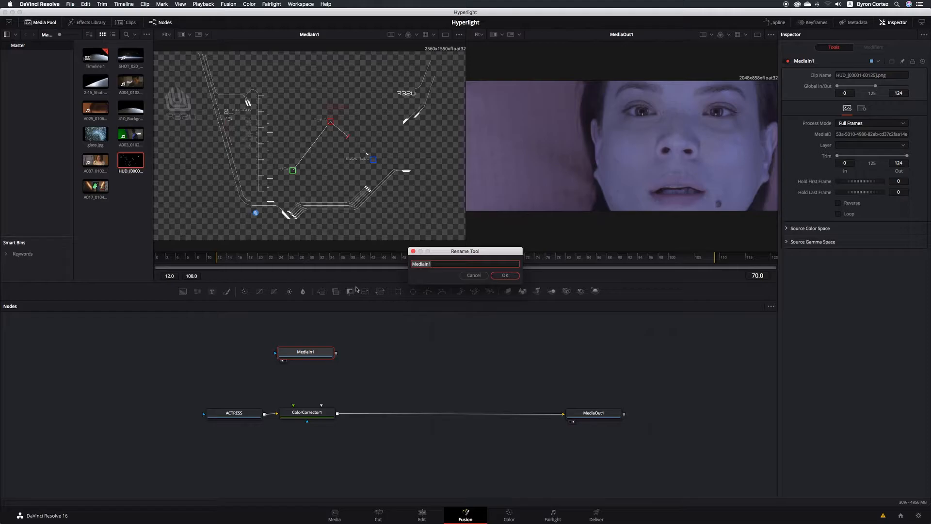
pyautogui.write('HUD')
pyautogui.click(505, 275)
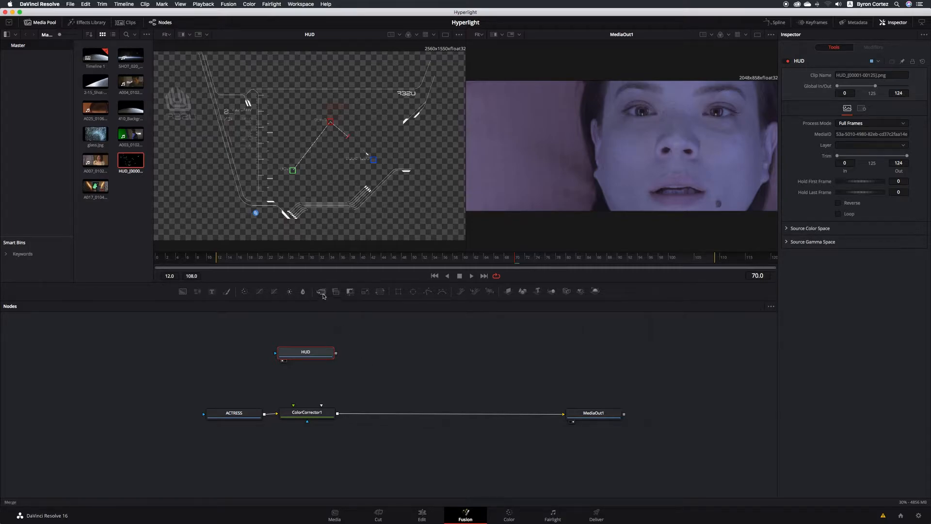
# - Insert a Merge1 node after ColorCorrector1, discarding a stray Merge node first
pyautogui.moveTo(323, 294); pyautogui.dragTo(232, 336)
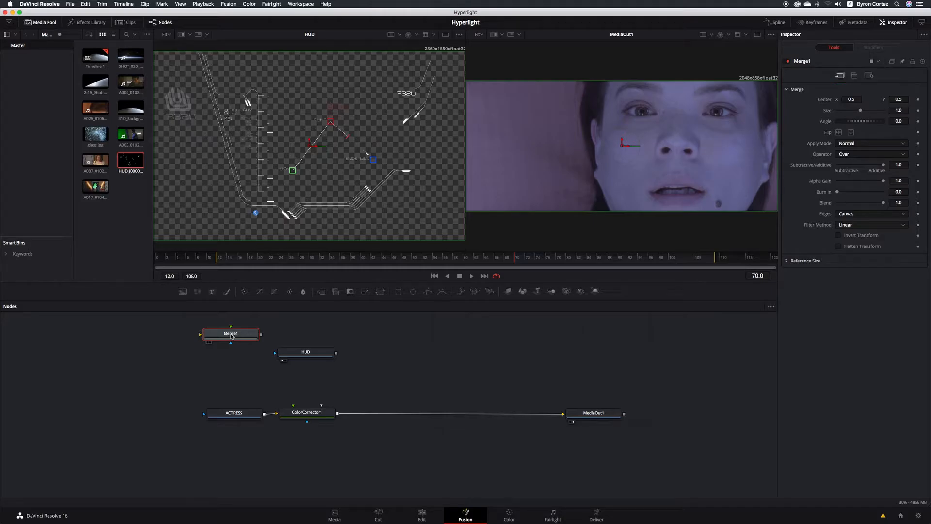
pyautogui.press('Delete')
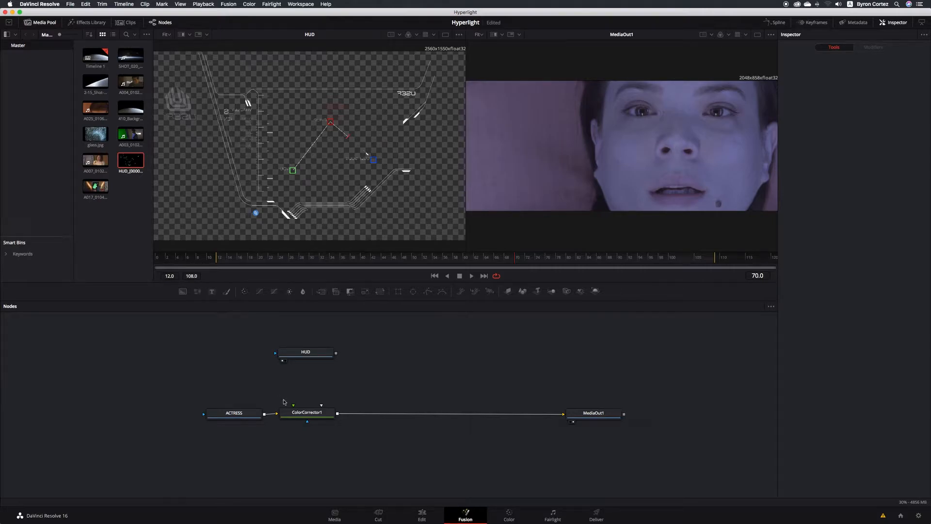
pyautogui.click(328, 412)
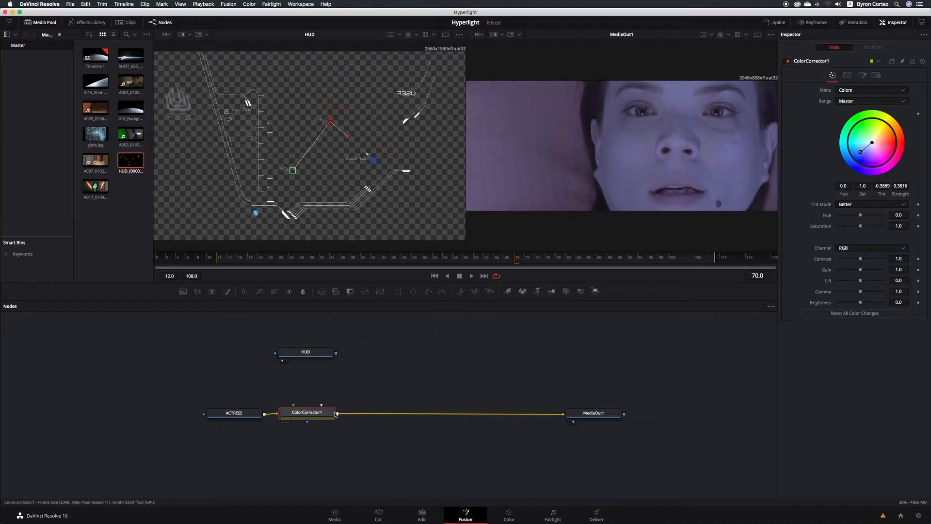
pyautogui.click(321, 292)
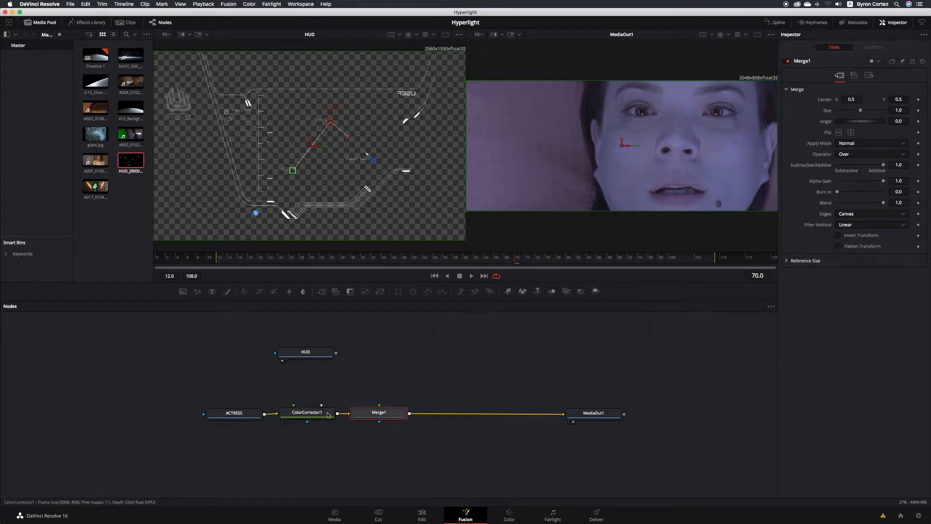
# - Slide the ACTRESS and ColorCorrector1 nodes further left in the chain
pyautogui.moveTo(328, 415)
pyautogui.moveTo(395, 415)
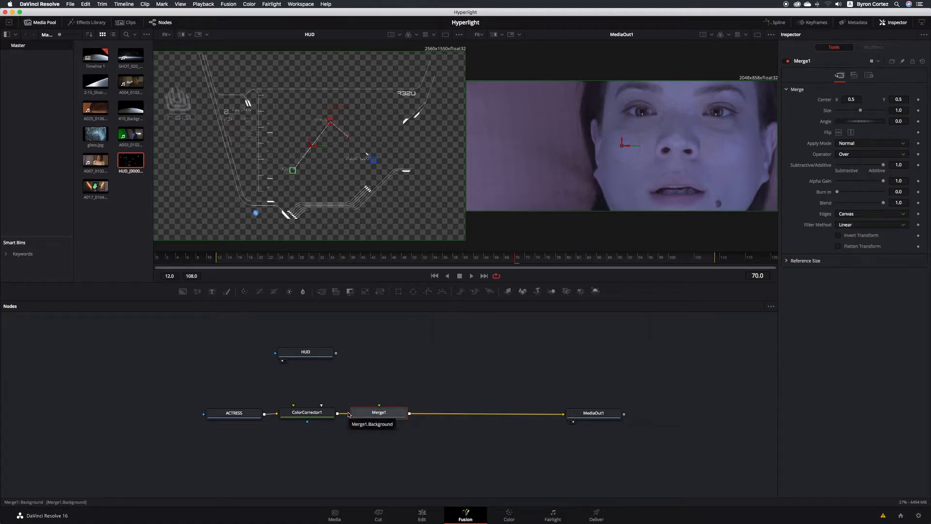
pyautogui.moveTo(255, 416); pyautogui.dragTo(227, 415)
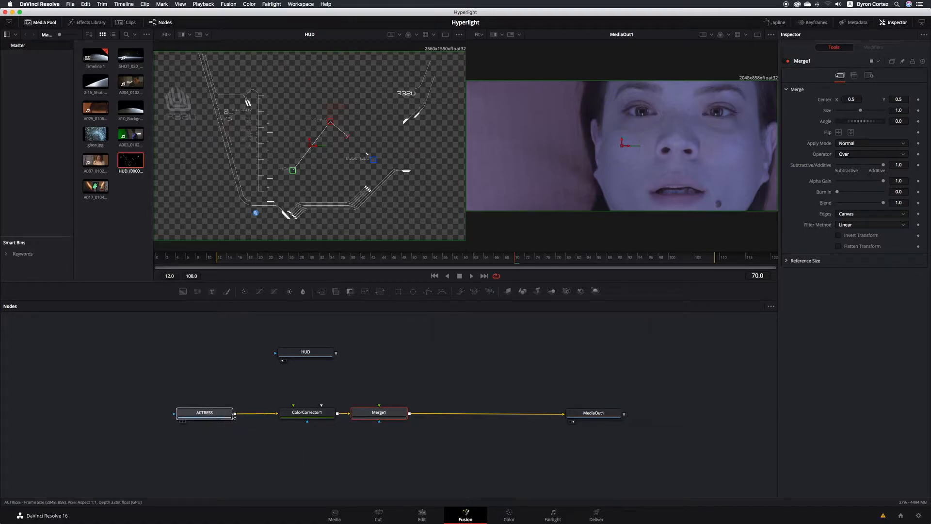
pyautogui.moveTo(310, 416); pyautogui.dragTo(298, 415)
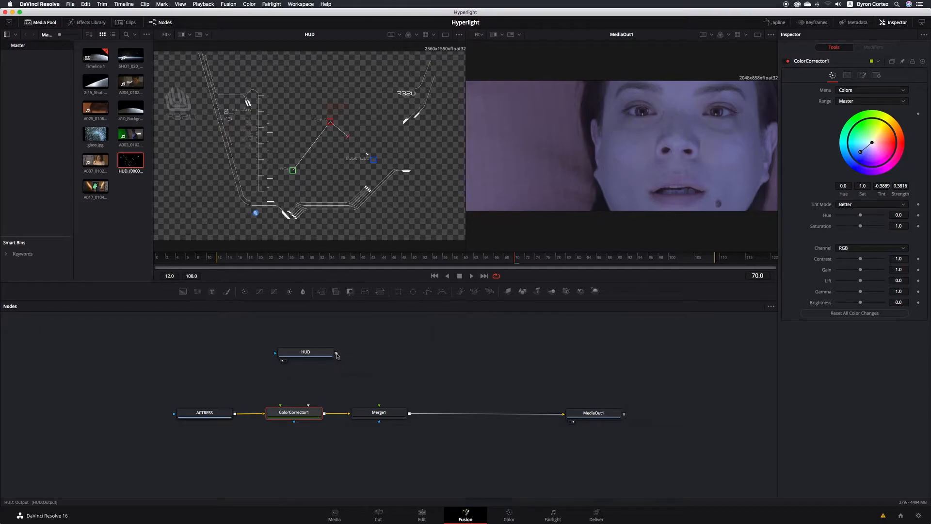
# - Connect HUD into Merge1's foreground input, place HUD above Merge1 and select it
pyautogui.moveTo(336, 354); pyautogui.dragTo(379, 407)
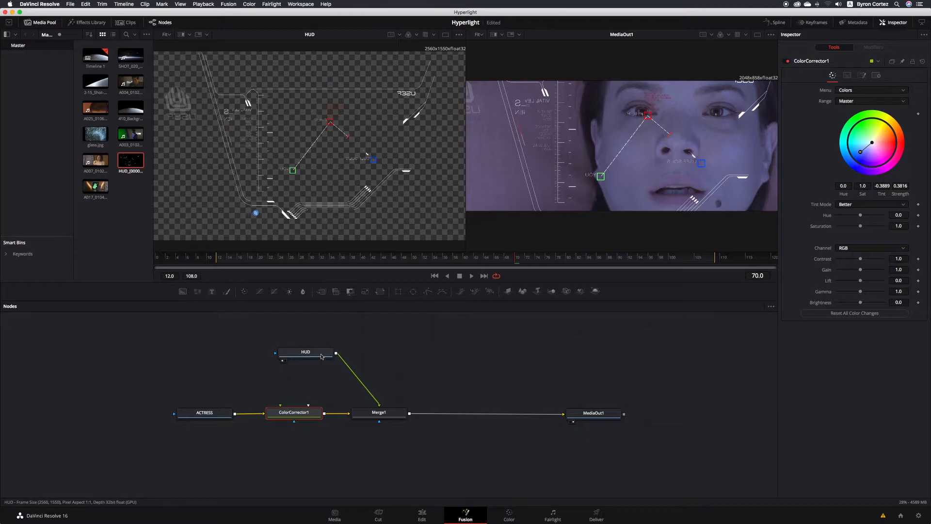
pyautogui.moveTo(322, 355); pyautogui.dragTo(394, 350)
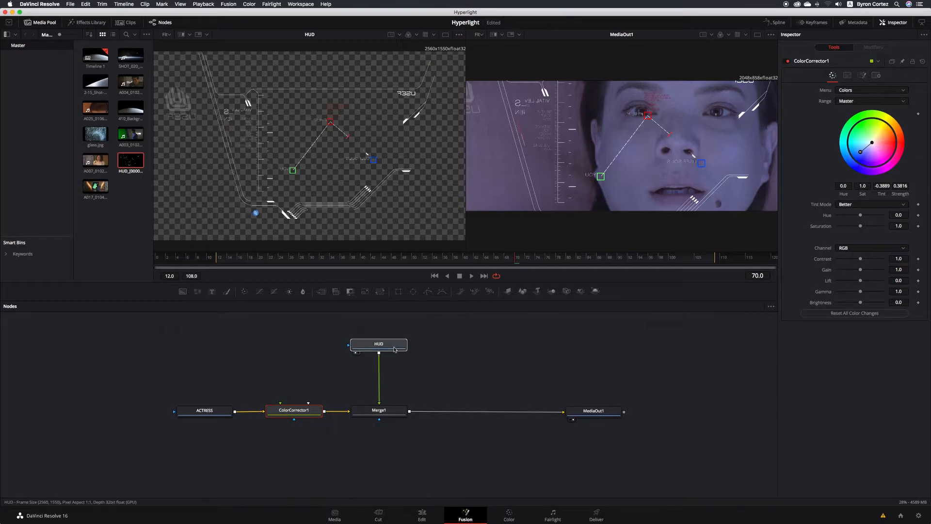
pyautogui.click(394, 349)
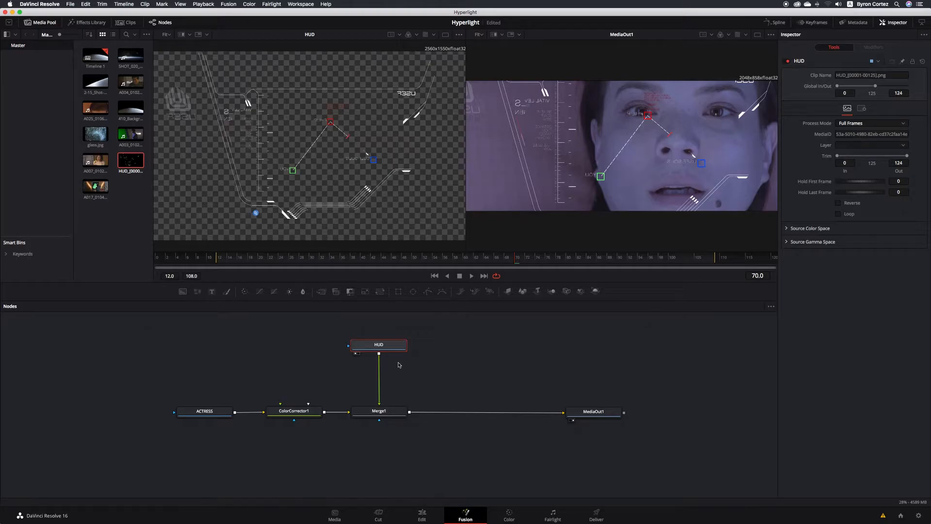
# - Save, settle HUD directly above Merge1, preview HUD alone, then return to MediaOut1
pyautogui.press('super+s')
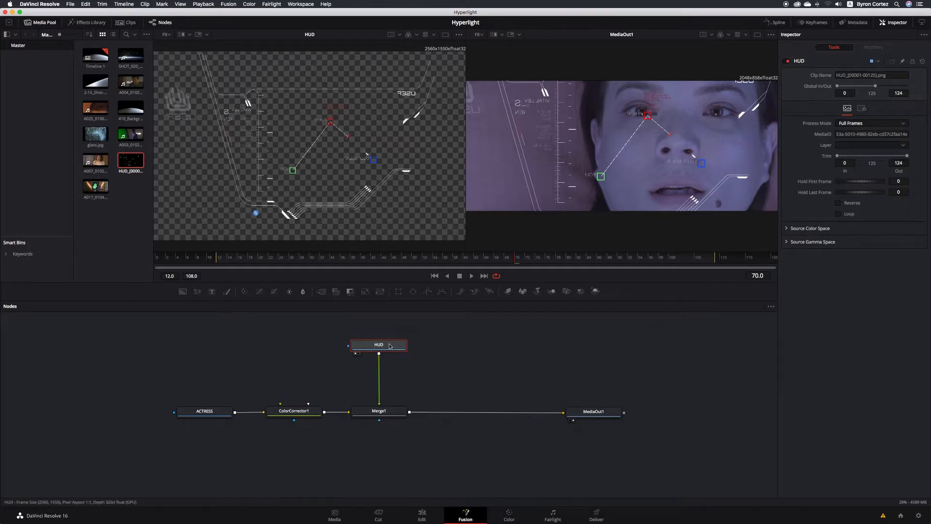
pyautogui.moveTo(390, 345); pyautogui.dragTo(307, 457)
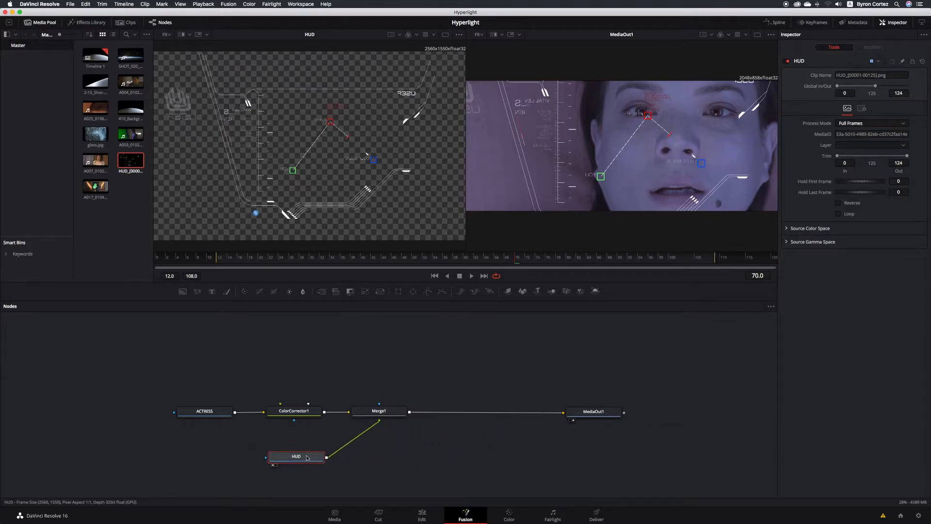
pyautogui.scroll(-1, 306, 458)
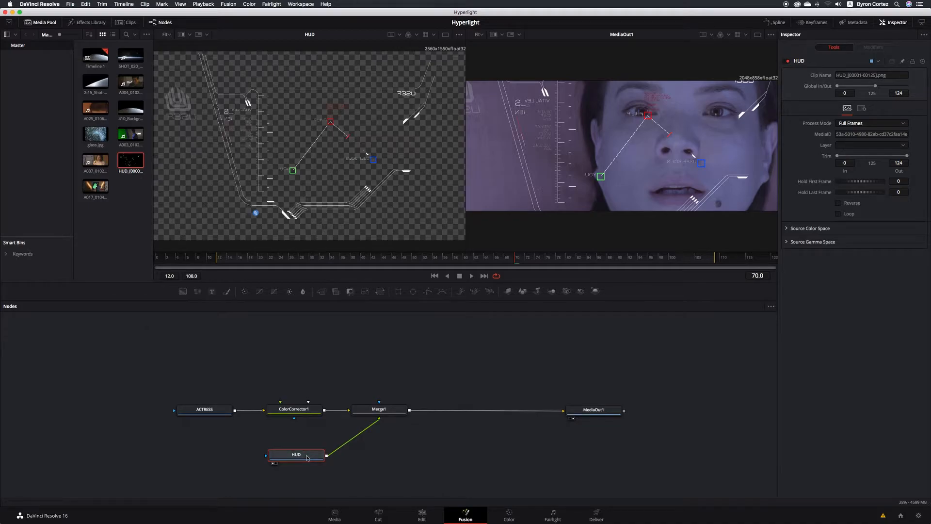
pyautogui.moveTo(307, 458); pyautogui.dragTo(390, 353)
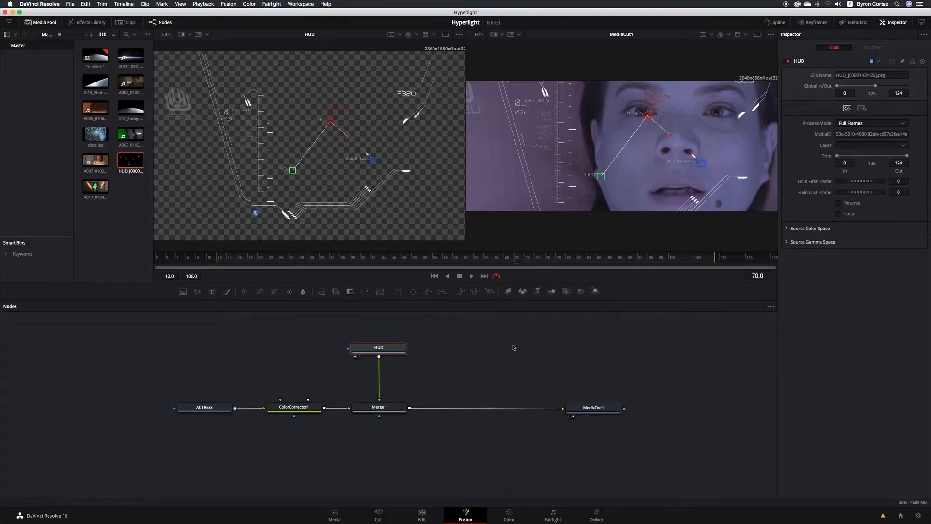
pyautogui.click(359, 357)
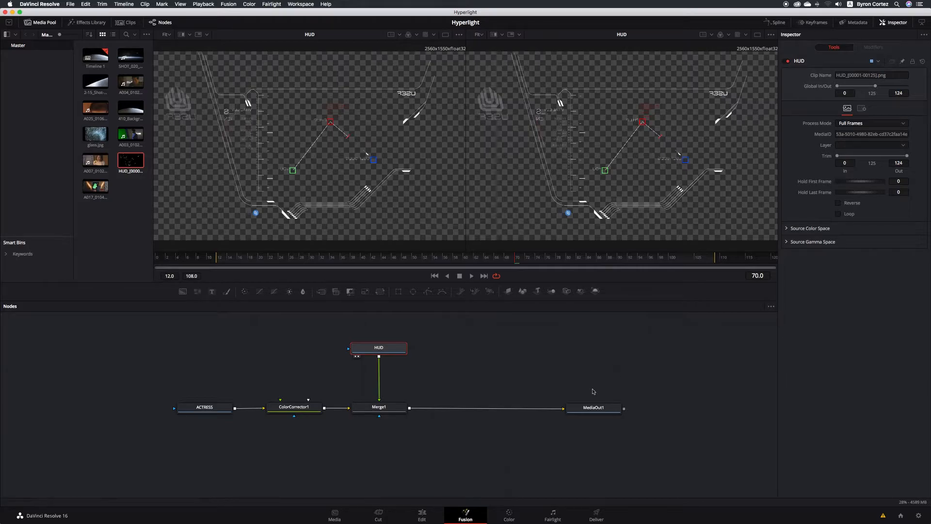
pyautogui.click(573, 416)
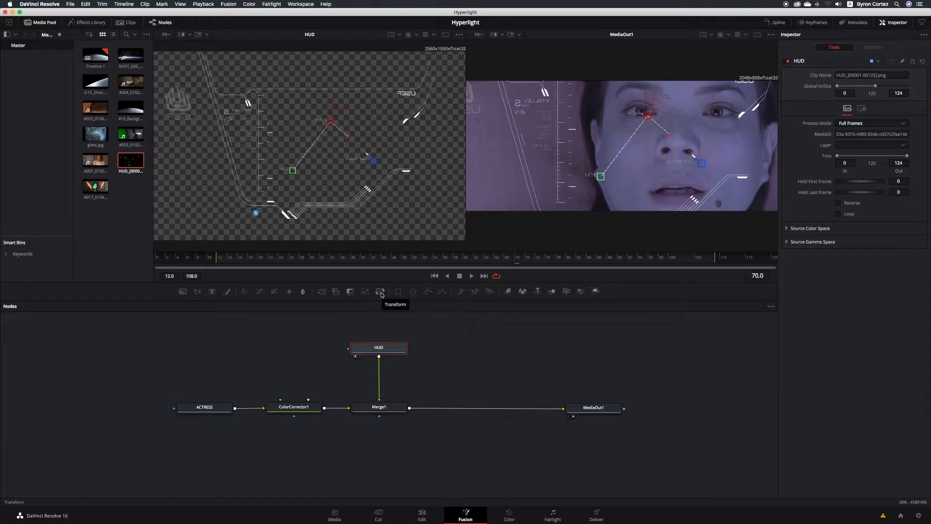
# - Add a Transform node and drop it onto the link between HUD and Merge1
pyautogui.moveTo(381, 294); pyautogui.dragTo(463, 352)
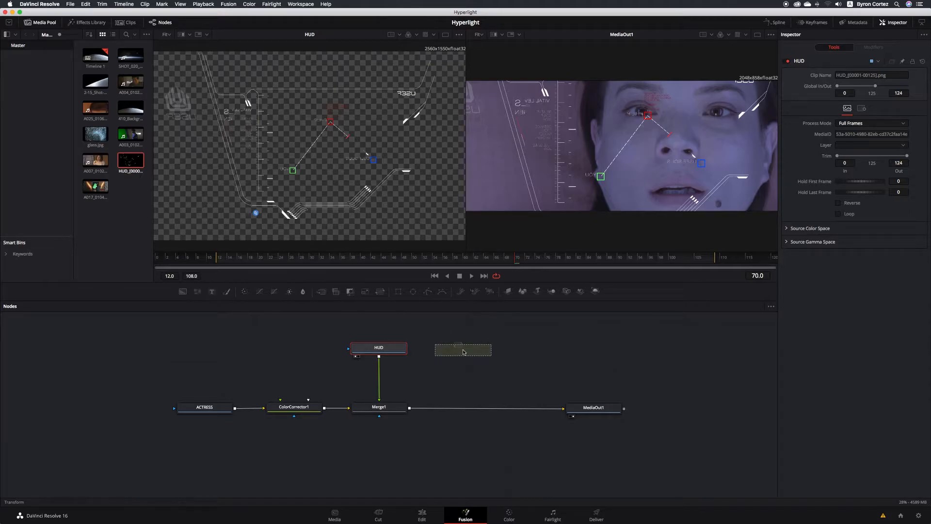
pyautogui.moveTo(464, 352); pyautogui.dragTo(457, 371)
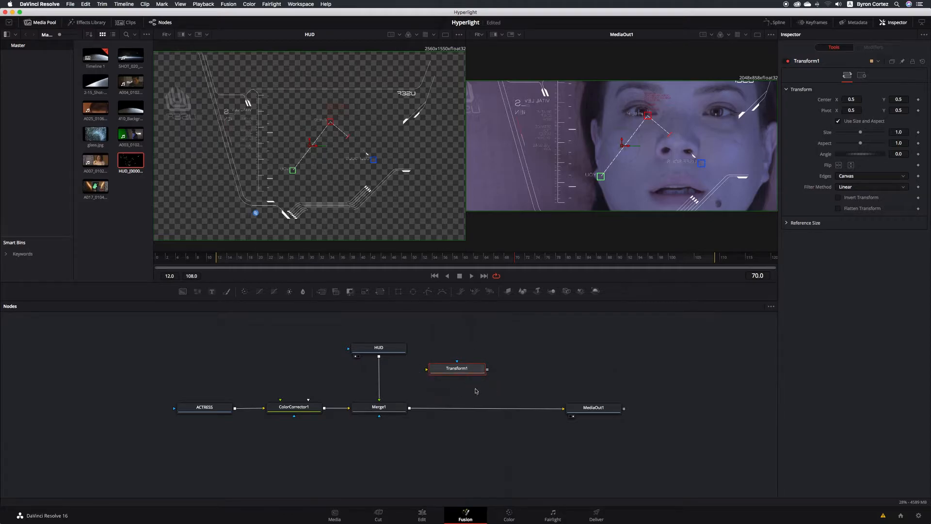
pyautogui.moveTo(476, 369)
pyautogui.mouseDown()
pyautogui.moveTo(374, 374)
pyautogui.moveTo(472, 372)
pyautogui.moveTo(459, 384)
pyautogui.moveTo(463, 426)
pyautogui.moveTo(469, 396)
pyautogui.moveTo(463, 426)
pyautogui.moveTo(466, 361)
pyautogui.mouseUp()
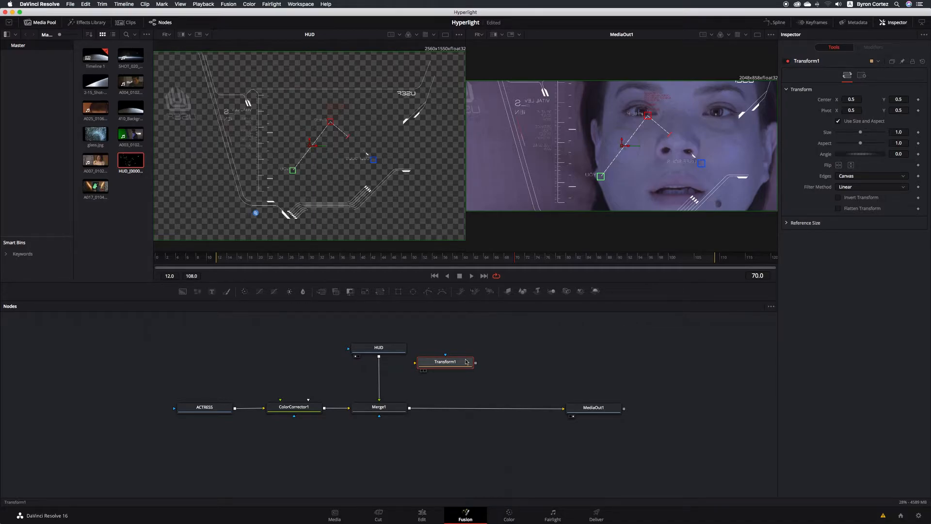
pyautogui.moveTo(466, 362); pyautogui.dragTo(379, 369)
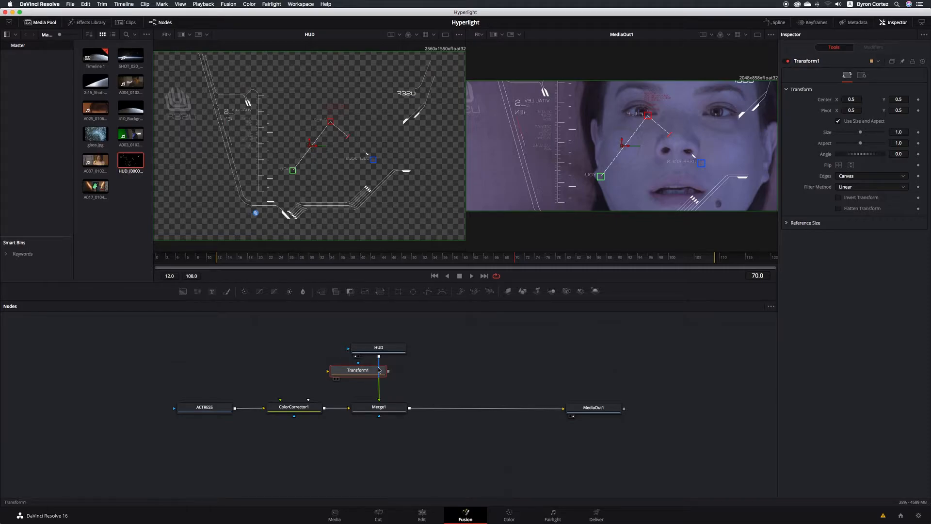
pyautogui.moveTo(379, 370); pyautogui.dragTo(393, 378)
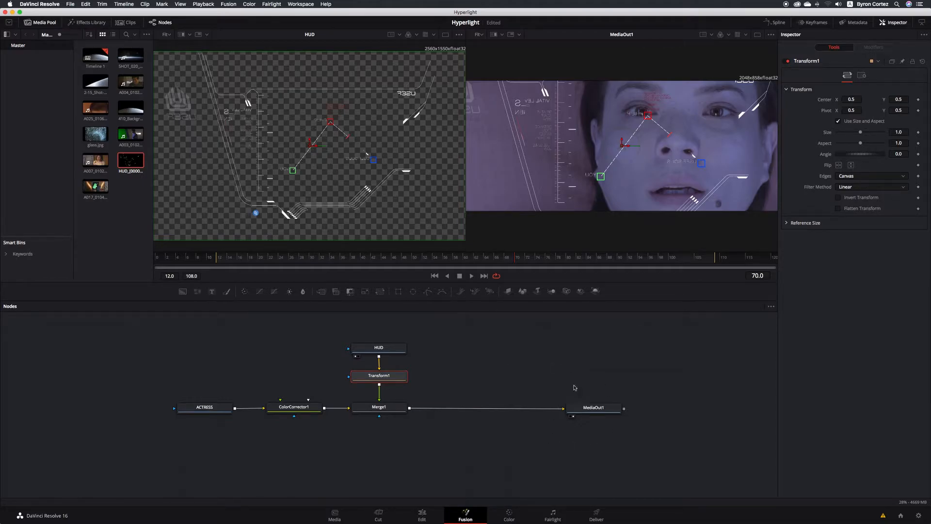
# - Save, scale the HUD to 0.66 with center X 0.437, and select glass.jpg in the Media Pool
pyautogui.press('super+s')
pyautogui.moveTo(862, 134); pyautogui.dragTo(855, 134)
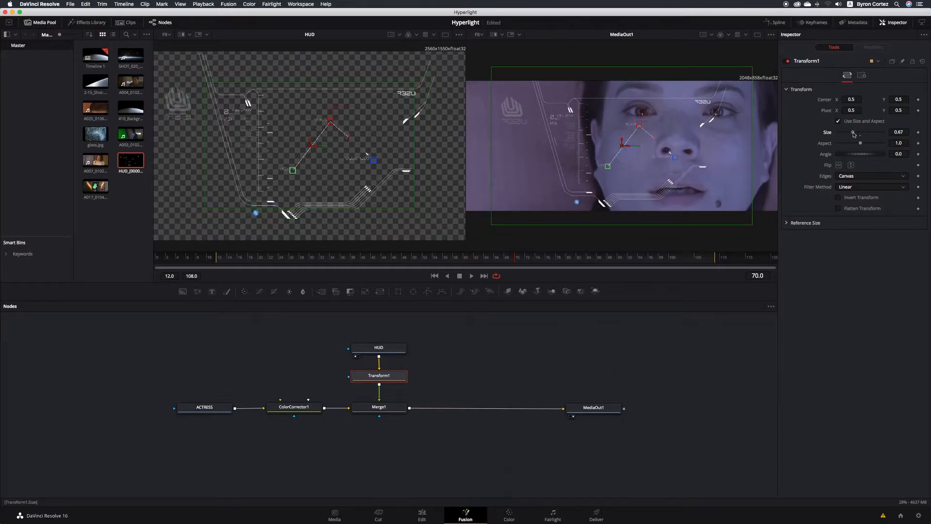
pyautogui.moveTo(855, 134); pyautogui.dragTo(854, 134)
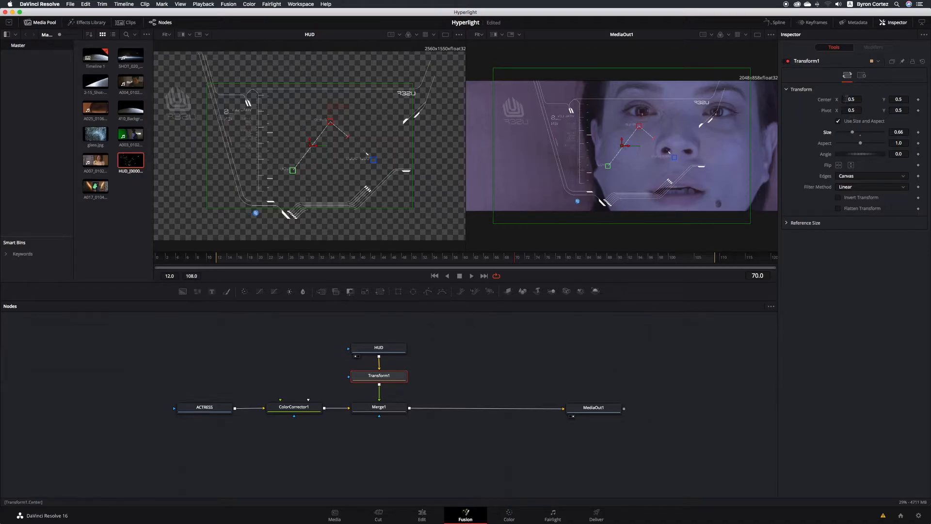
pyautogui.moveTo(851, 99); pyautogui.dragTo(831, 100)
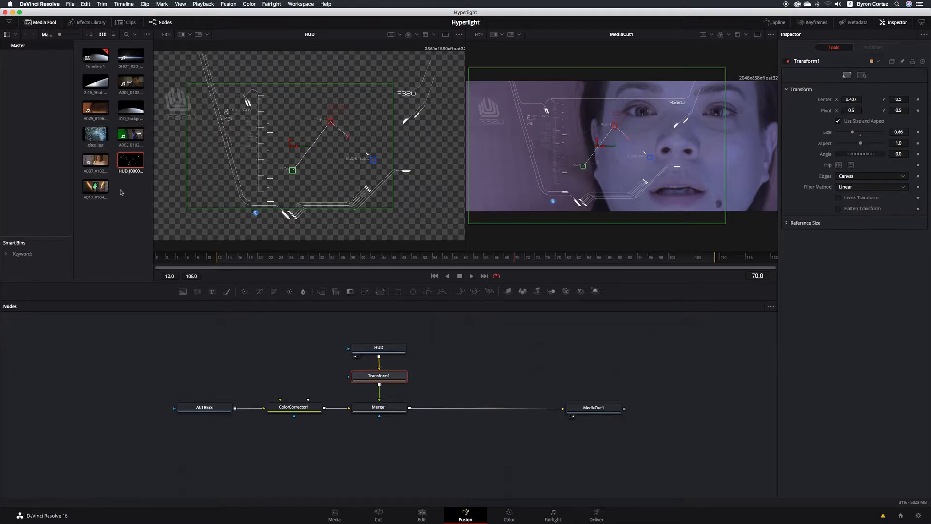
pyautogui.click(99, 137)
pyautogui.click(100, 137)
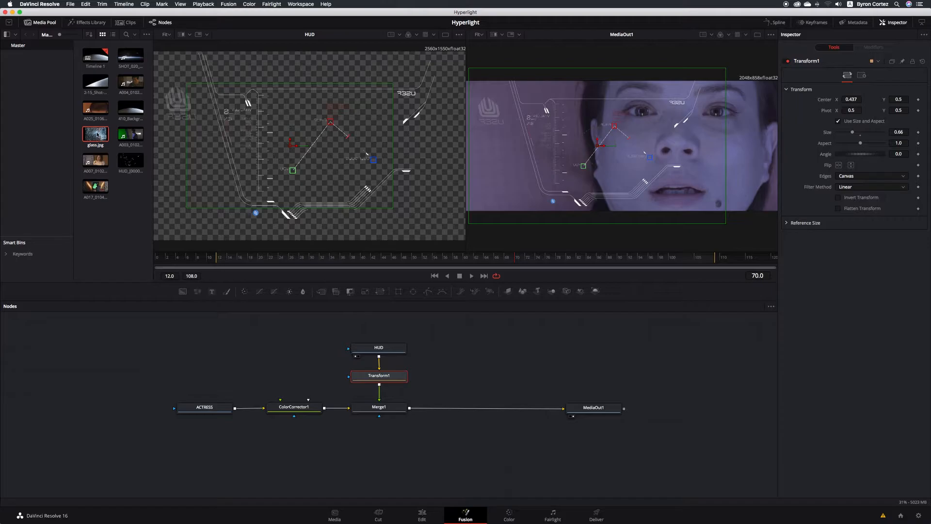
# - Drag glass.jpg into the Nodes panel beside Transform1 and rename its node 'GLASS'
pyautogui.moveTo(94, 134); pyautogui.dragTo(466, 359)
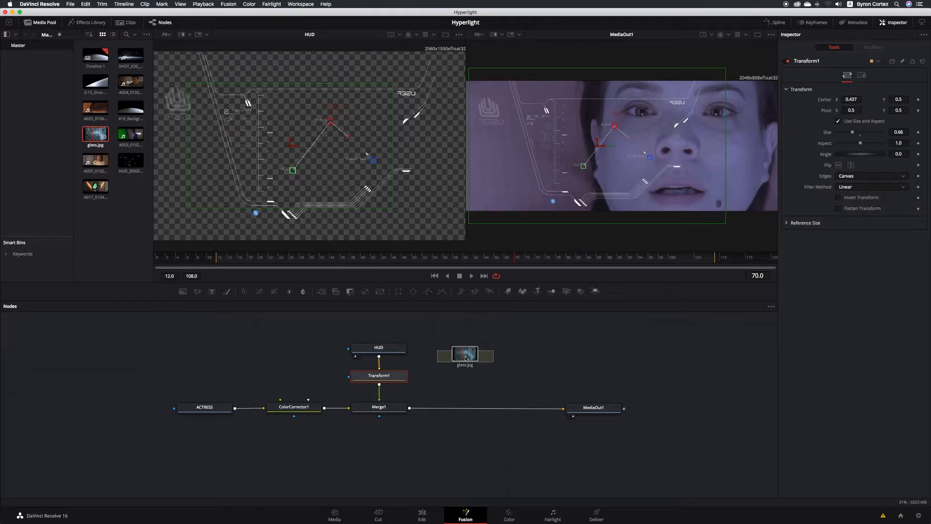
pyautogui.rightClick(484, 358)
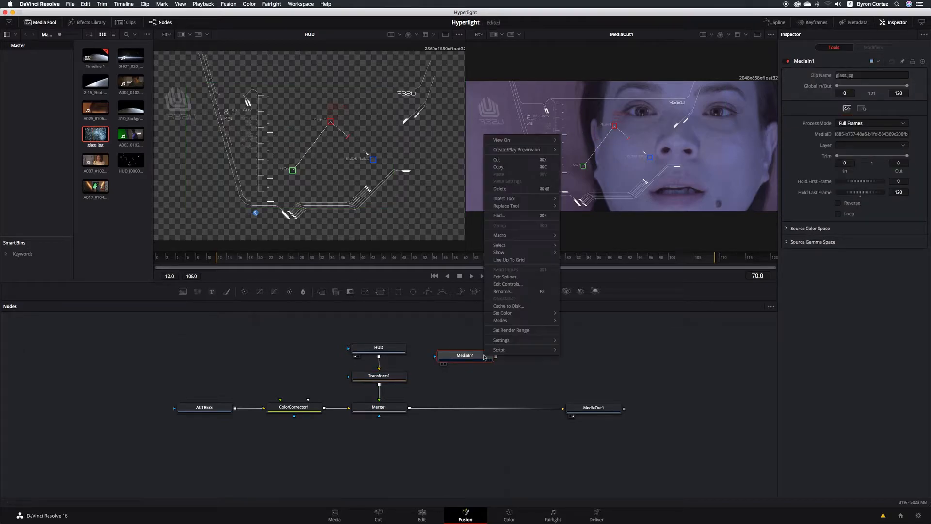
pyautogui.click(525, 291)
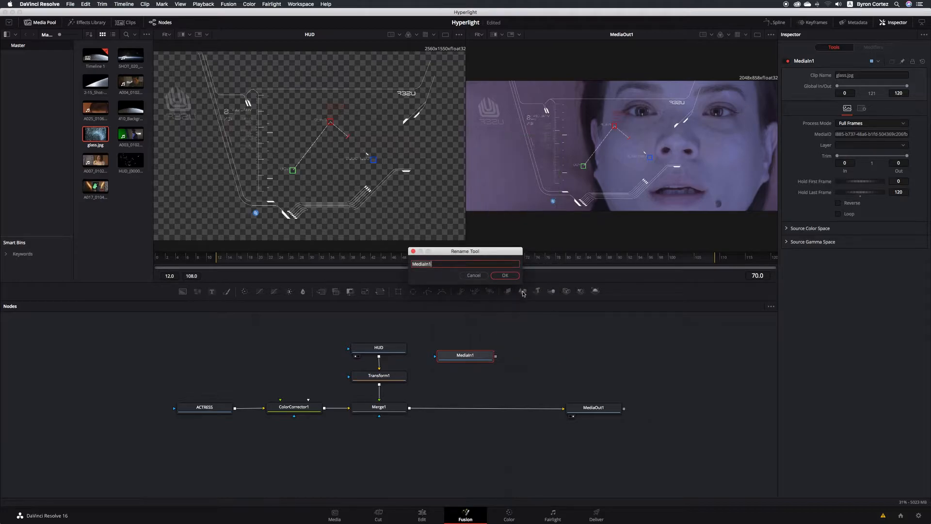
pyautogui.write('glass')
pyautogui.press('BackSpace')
pyautogui.press('BackSpace')
pyautogui.press('BackSpace')
pyautogui.press('BackSpace')
pyautogui.press('BackSpace')
pyautogui.write('GLASS')
pyautogui.click(513, 276)
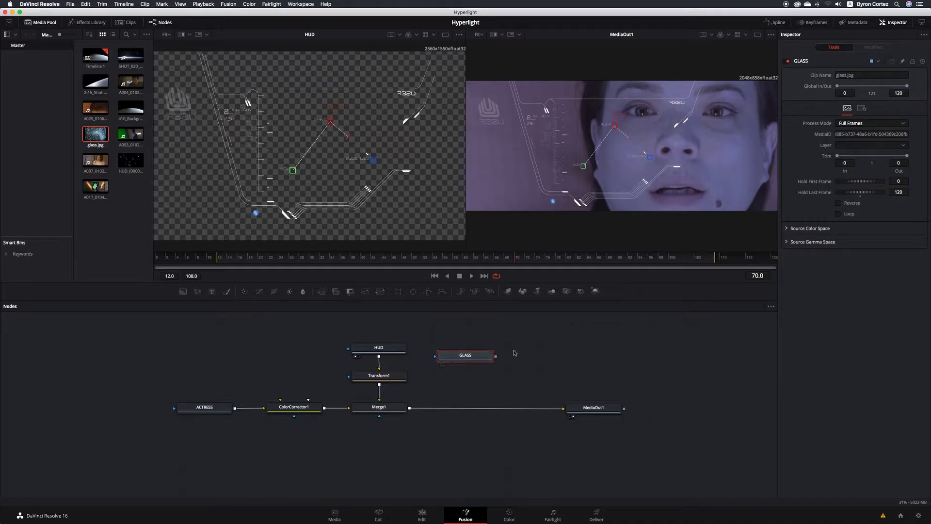
# - Show the GLASS texture in the left viewer, then insert Merge2 right after Merge1
pyautogui.press('1')
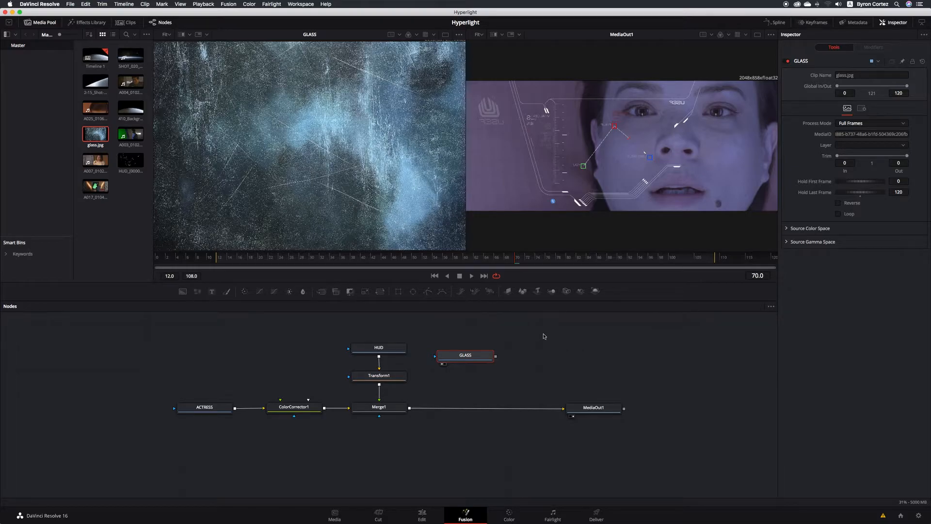
pyautogui.click(396, 407)
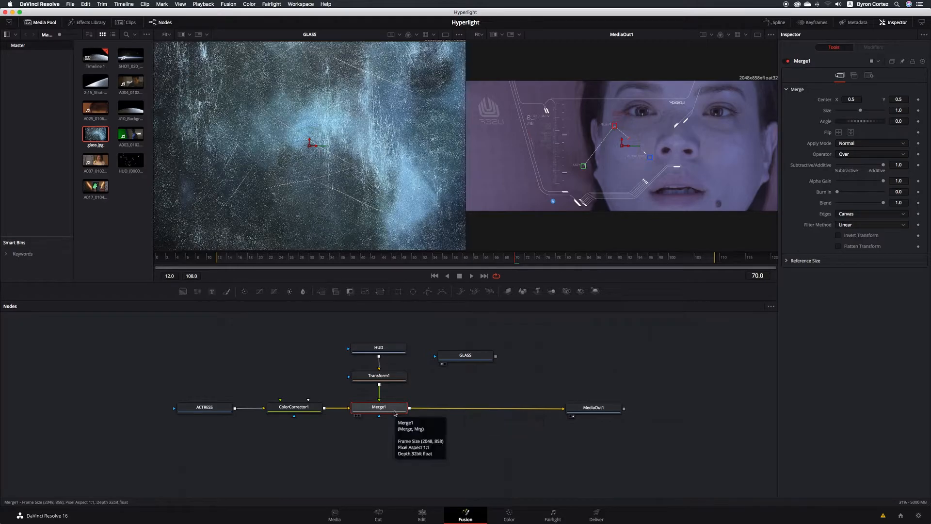
pyautogui.click(322, 292)
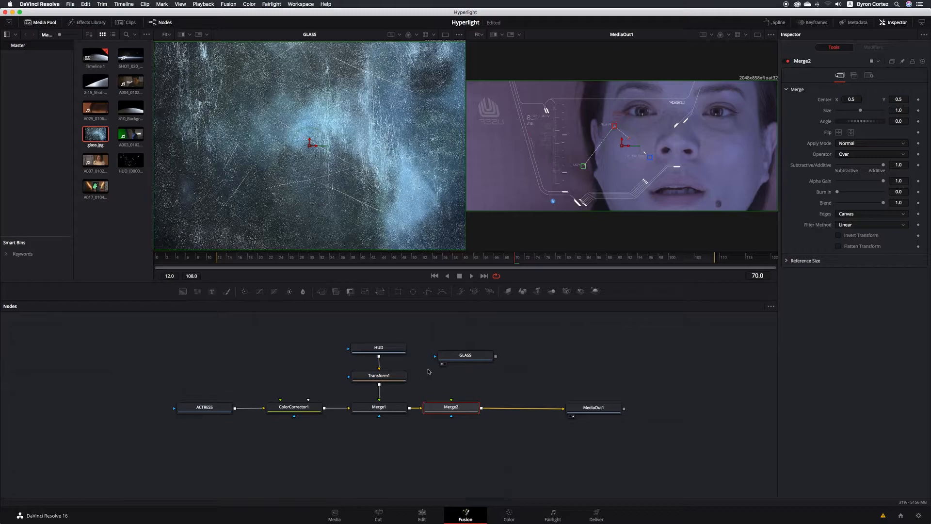
# - Connect GLASS to Merge2's foreground input, save, and position GLASS above Merge2
pyautogui.moveTo(497, 358); pyautogui.dragTo(451, 401)
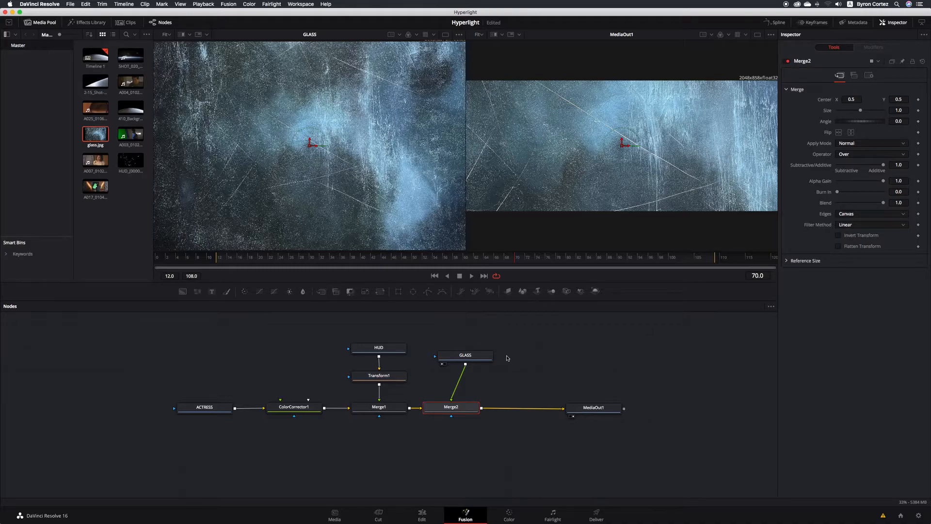
pyautogui.press('super+s')
pyautogui.moveTo(481, 358); pyautogui.dragTo(469, 350)
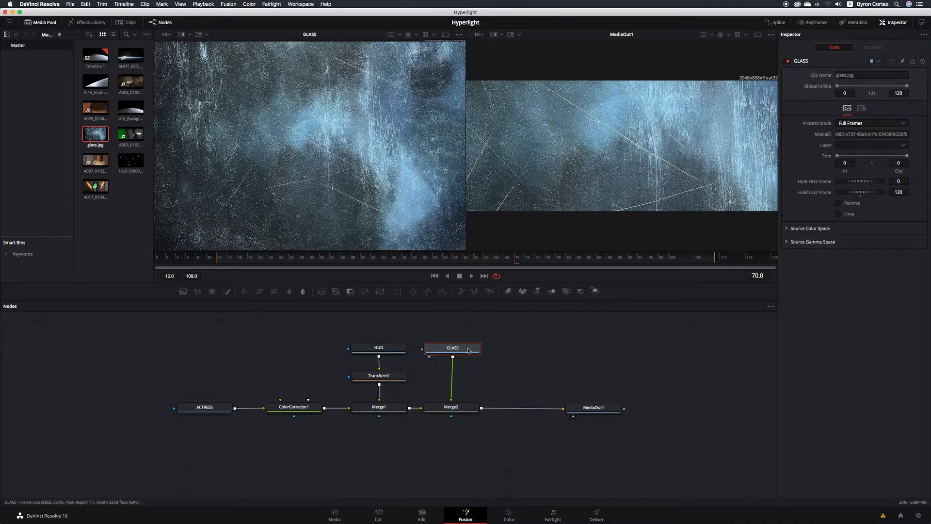
pyautogui.click(472, 410)
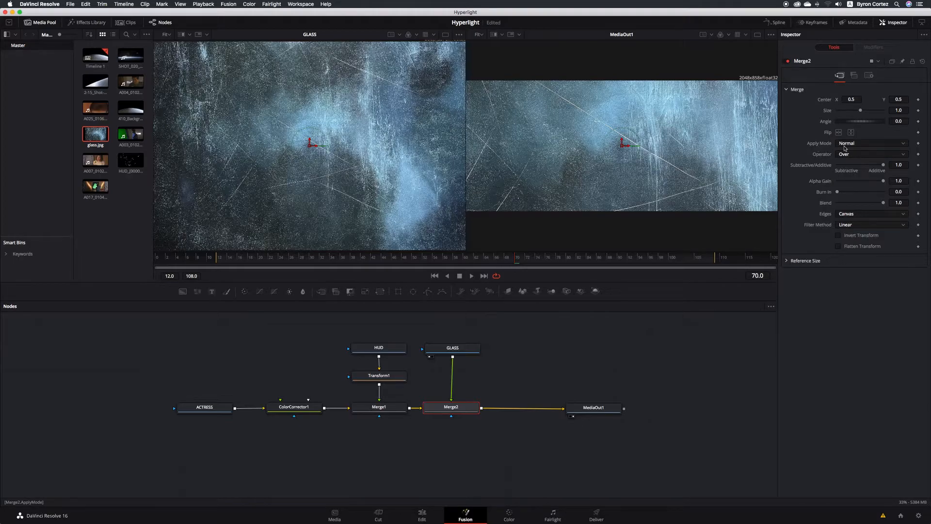
# - Set Merge2's Apply Mode to Overlay
pyautogui.click(904, 145)
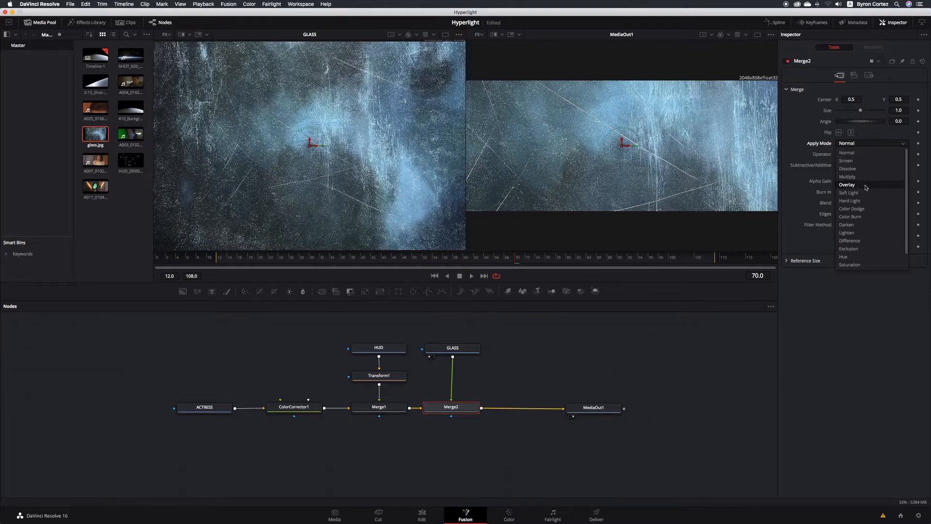
pyautogui.click(850, 185)
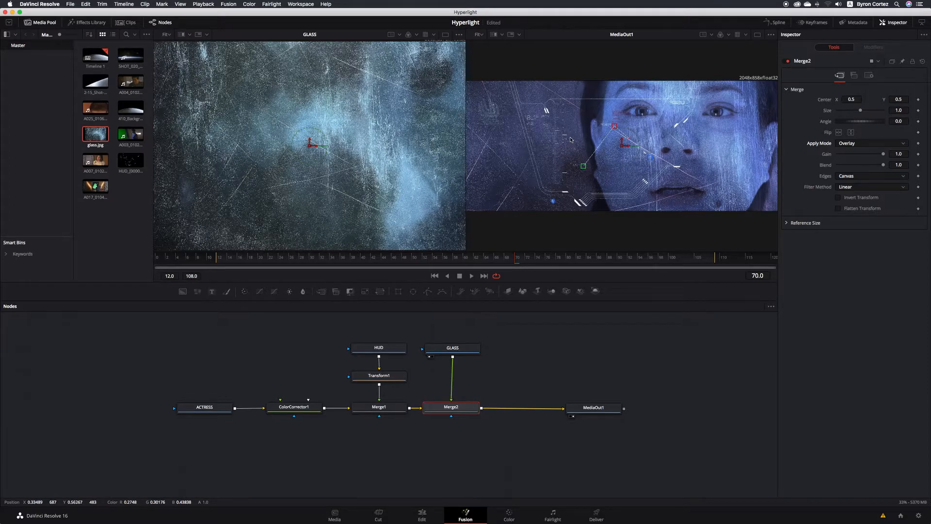
# - Save, lower Merge2's Blend to 0.26, and shift ACTRESS and ColorCorrector1 left together
pyautogui.press('super+s')
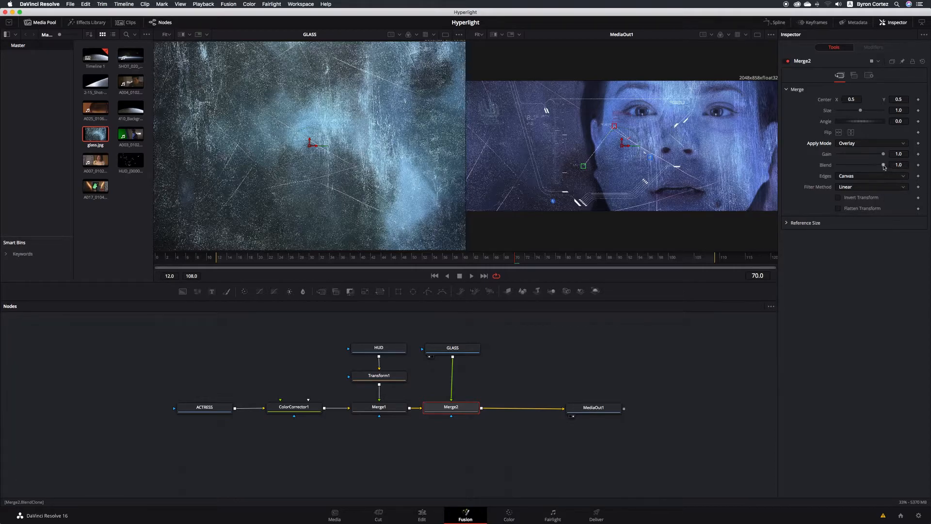
pyautogui.moveTo(884, 167); pyautogui.dragTo(850, 168)
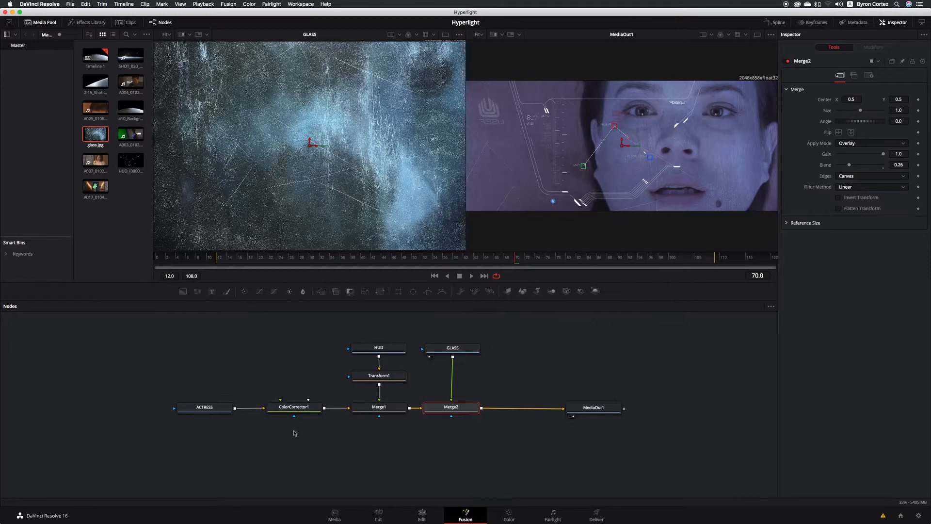
pyautogui.moveTo(153, 369); pyautogui.dragTo(315, 439)
pyautogui.moveTo(314, 407); pyautogui.dragTo(230, 407)
# - Insert BrightnessContrast1 after ColorCorrector1 and lower its Gamma to 0.66
pyautogui.click(262, 390)
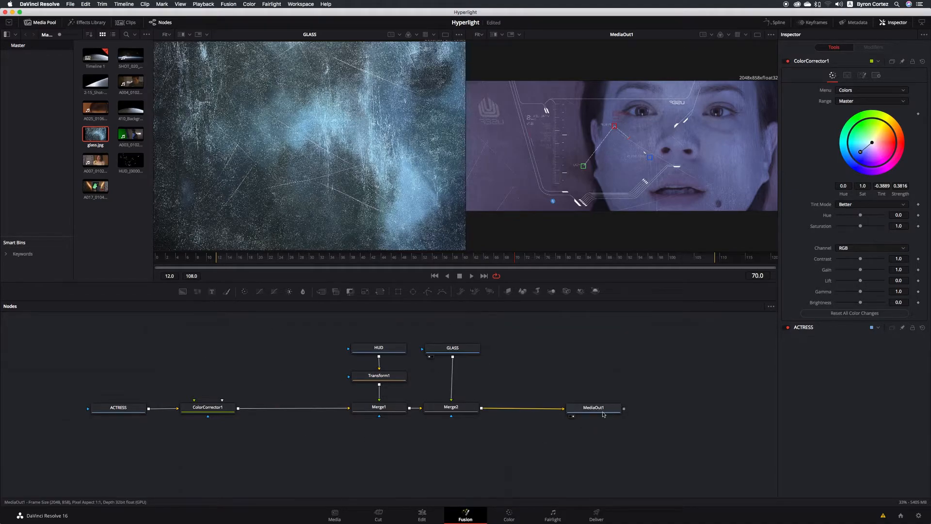
pyautogui.moveTo(604, 414)
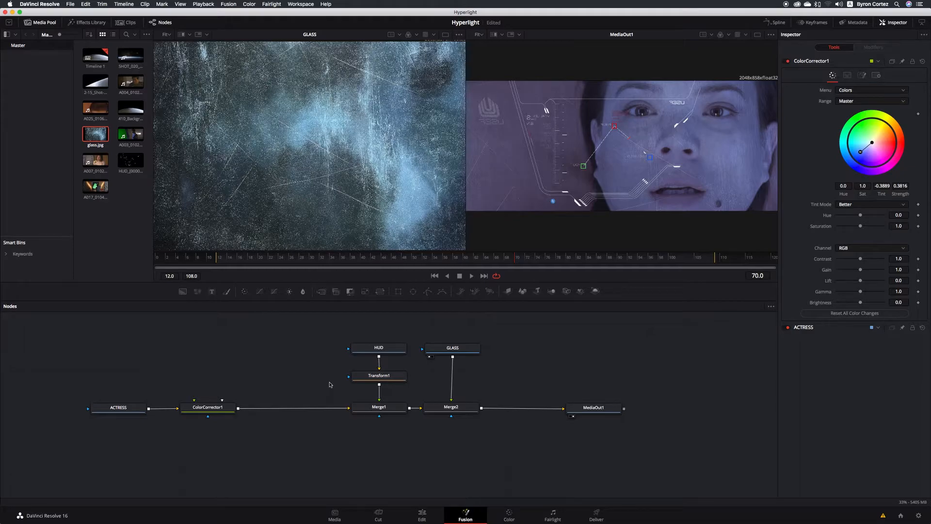
pyautogui.click(227, 411)
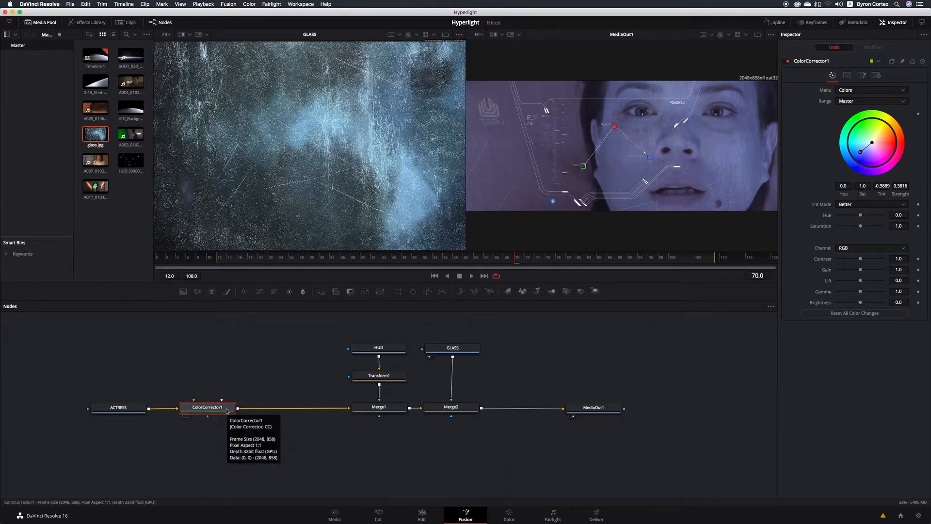
pyautogui.click(290, 292)
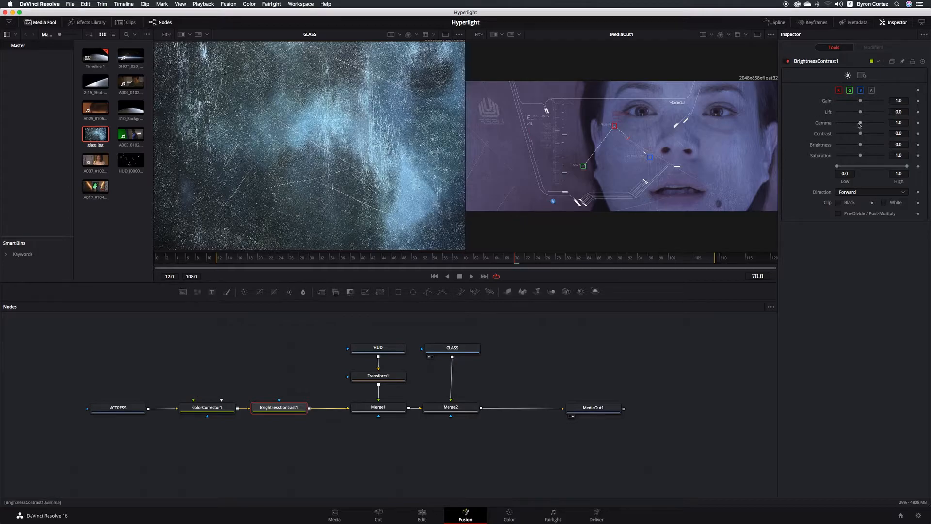
pyautogui.moveTo(861, 123); pyautogui.dragTo(853, 125)
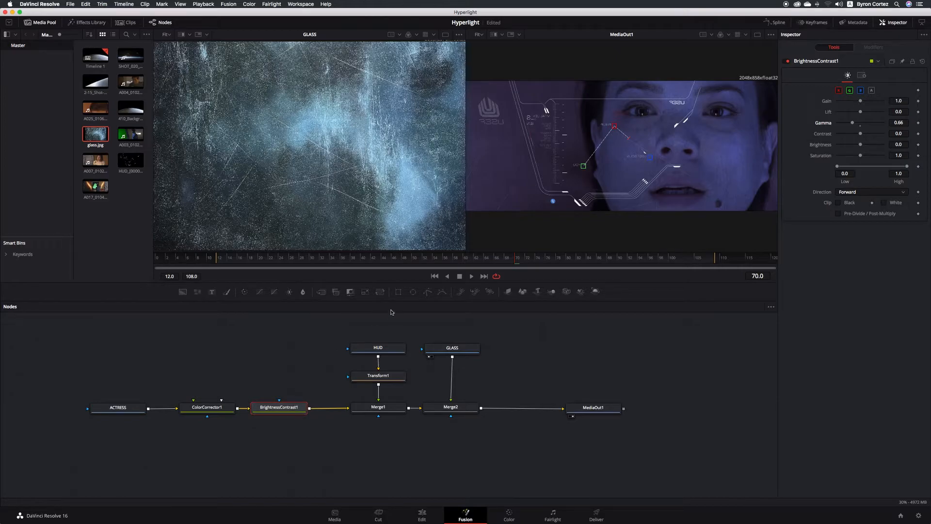
# - Attach an Ellipse1 mask to BrightnessContrast1
pyautogui.click(413, 292)
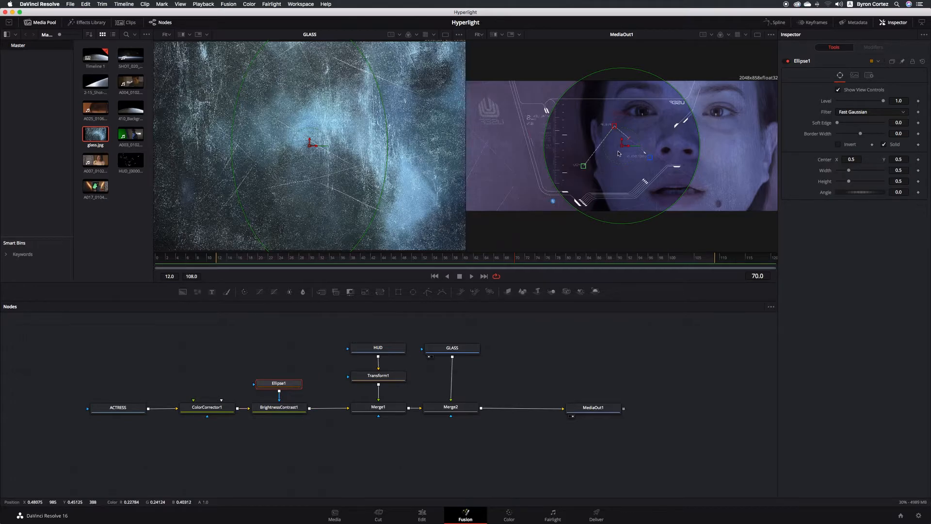
# - Centre Ellipse1 at X 0.591, set Width 0.803 and Soft Edge 0.1575, keep Fast Gaussian, and save
pyautogui.moveTo(630, 148); pyautogui.dragTo(657, 149)
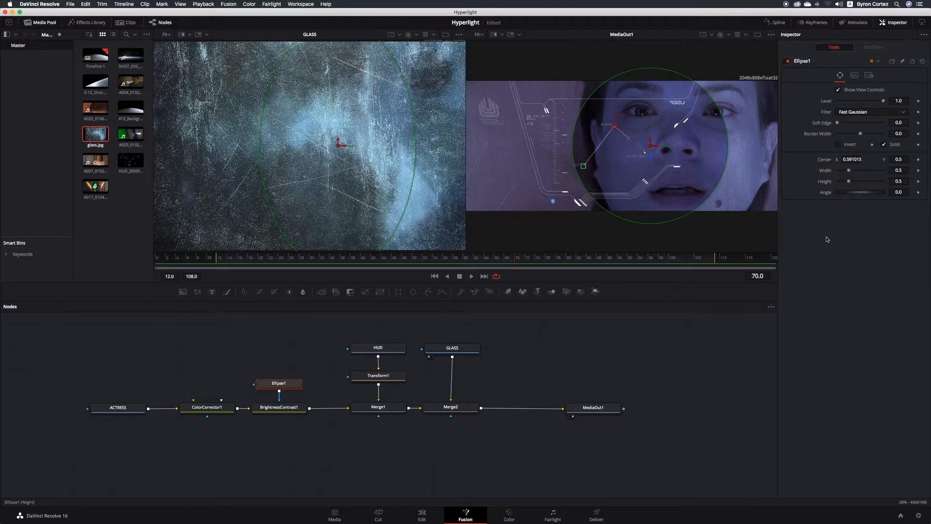
pyautogui.moveTo(848, 170); pyautogui.dragTo(856, 173)
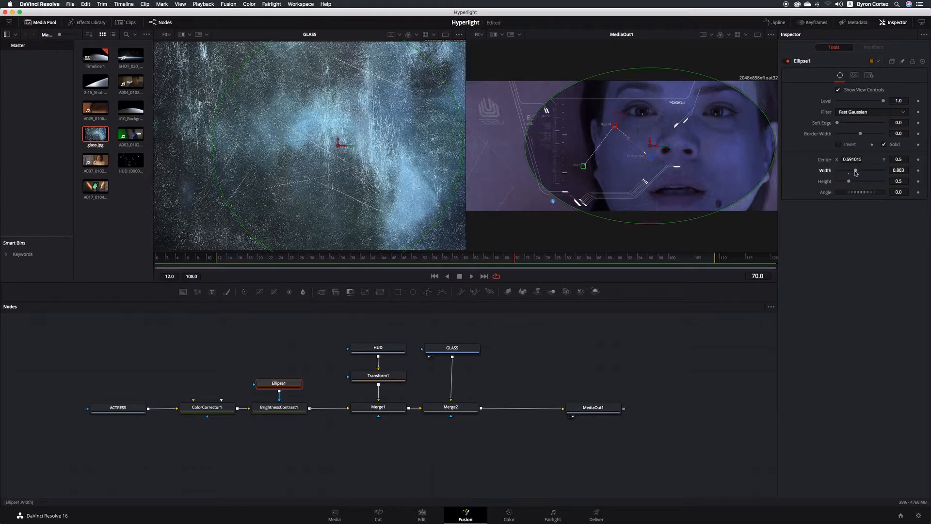
pyautogui.moveTo(837, 123); pyautogui.dragTo(874, 125)
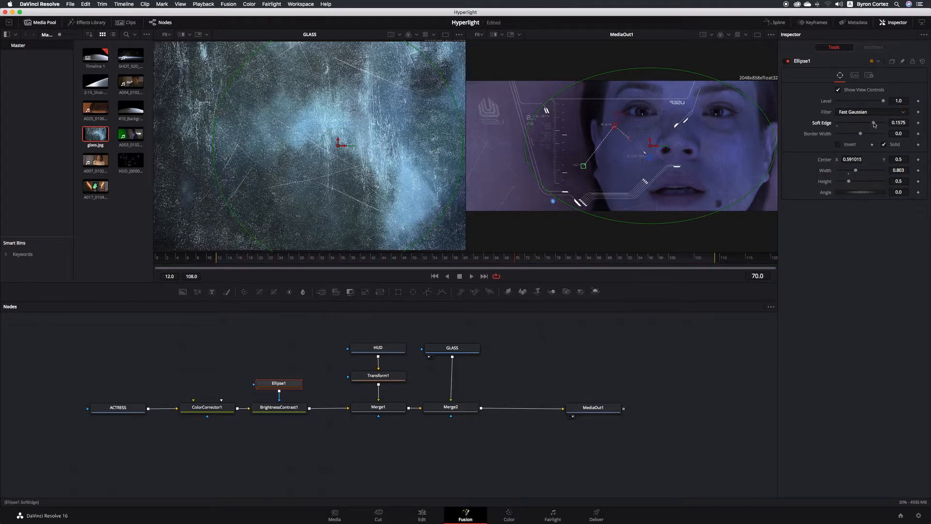
pyautogui.click(898, 115)
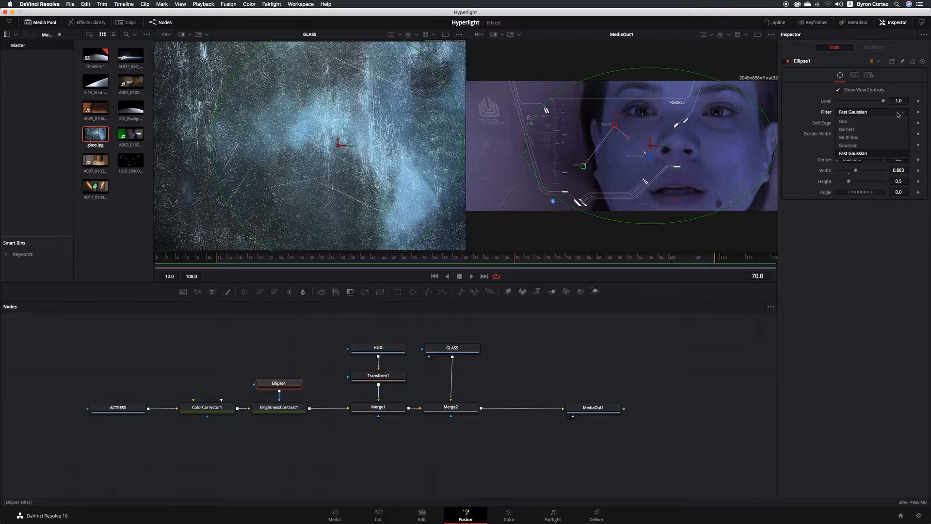
pyautogui.click(830, 114)
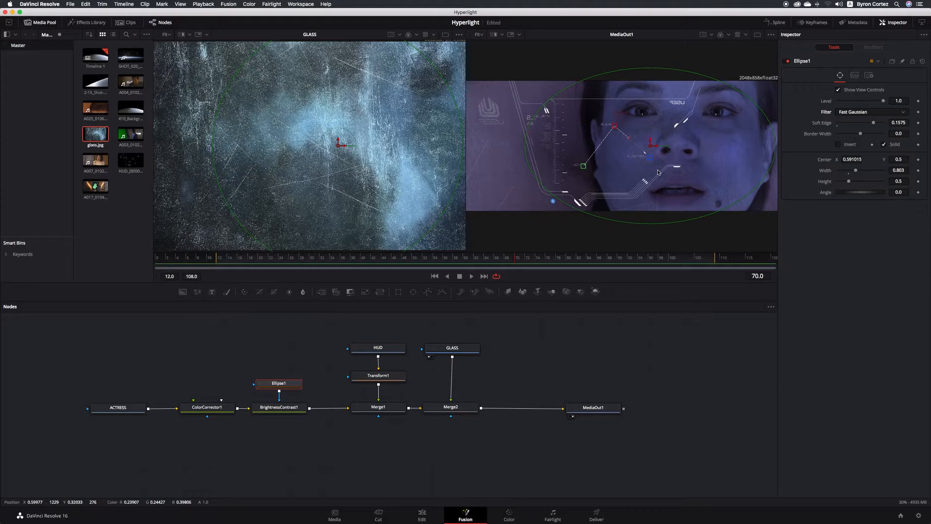
pyautogui.press('super+s')
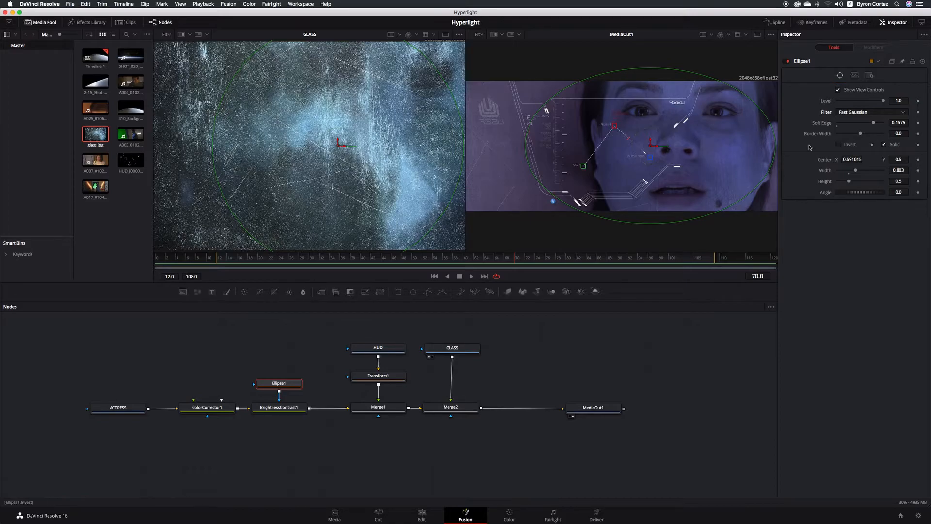
# - Invert the Ellipse1 mask to form a vignette, then select the HUD node
pyautogui.click(838, 145)
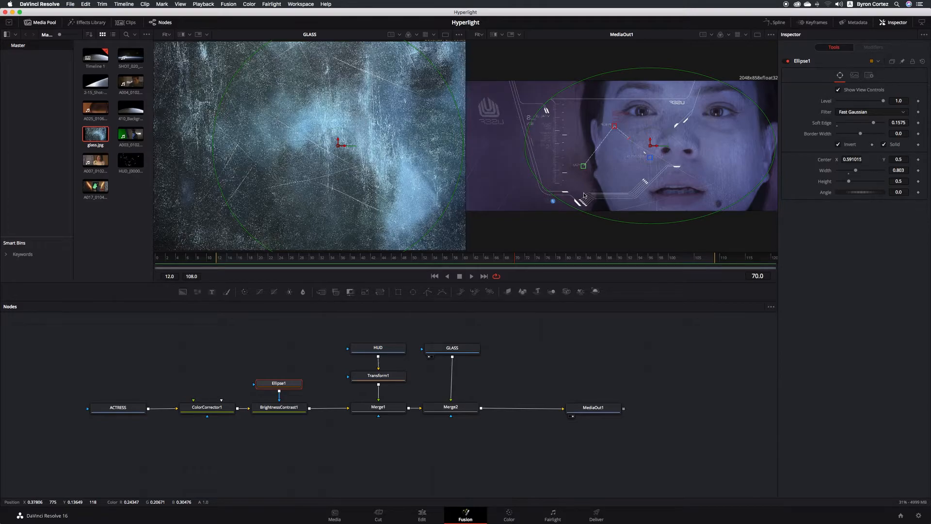
pyautogui.click(391, 349)
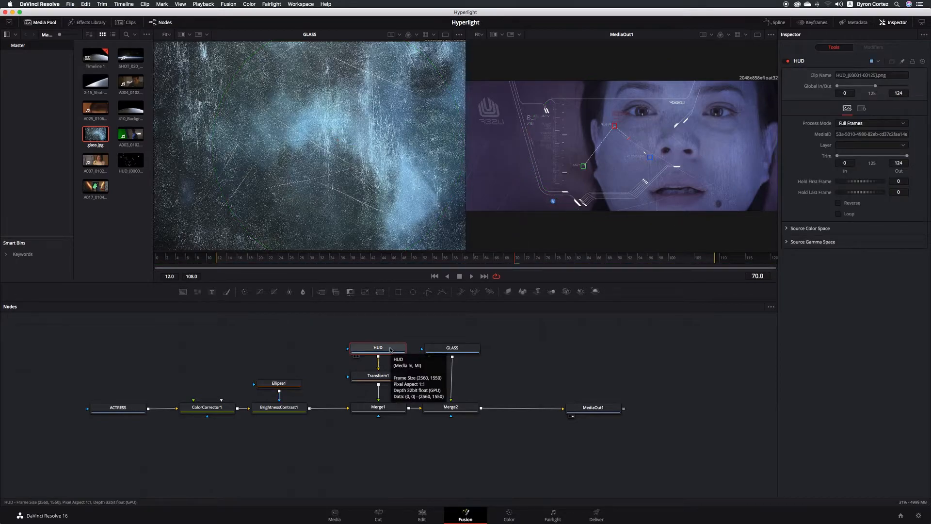
# - Add Soft Glow from the Effects Library's Tools > Blur group after the HUD node
pyautogui.click(90, 23)
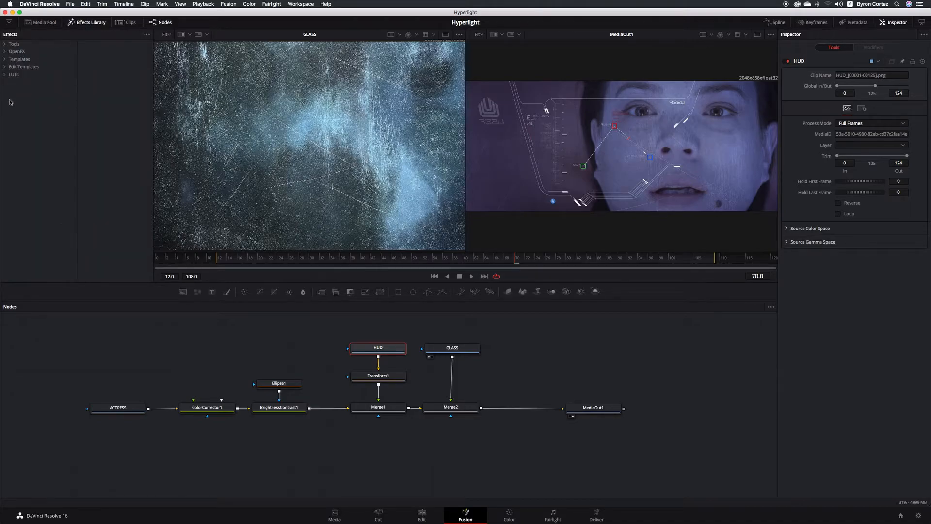
pyautogui.click(5, 45)
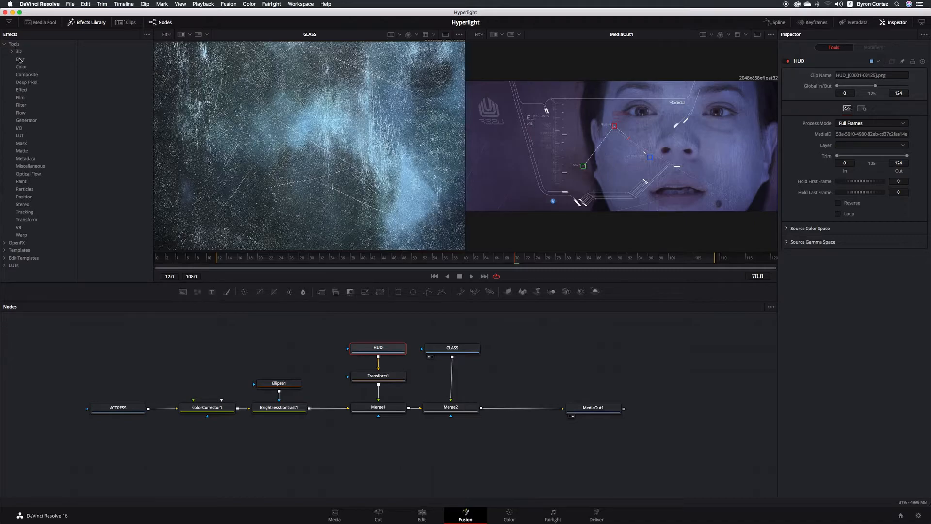
pyautogui.click(20, 59)
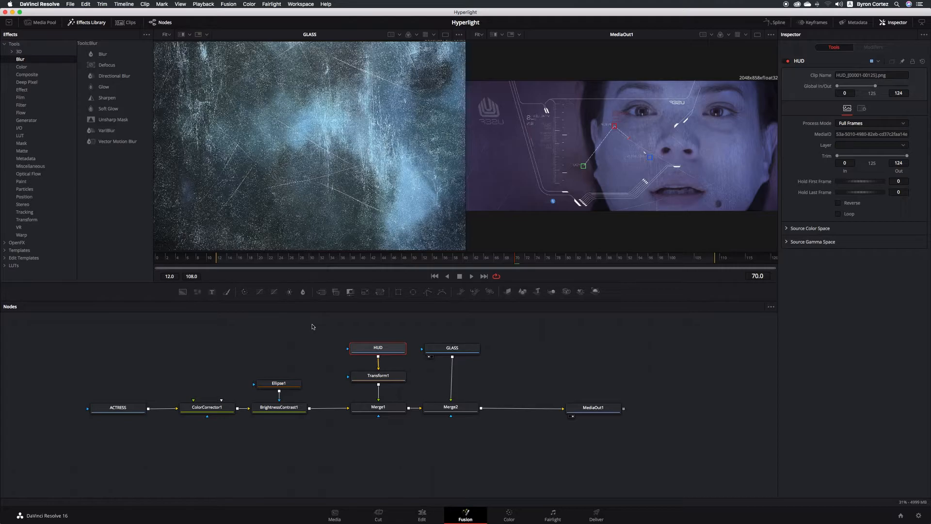
pyautogui.click(115, 109)
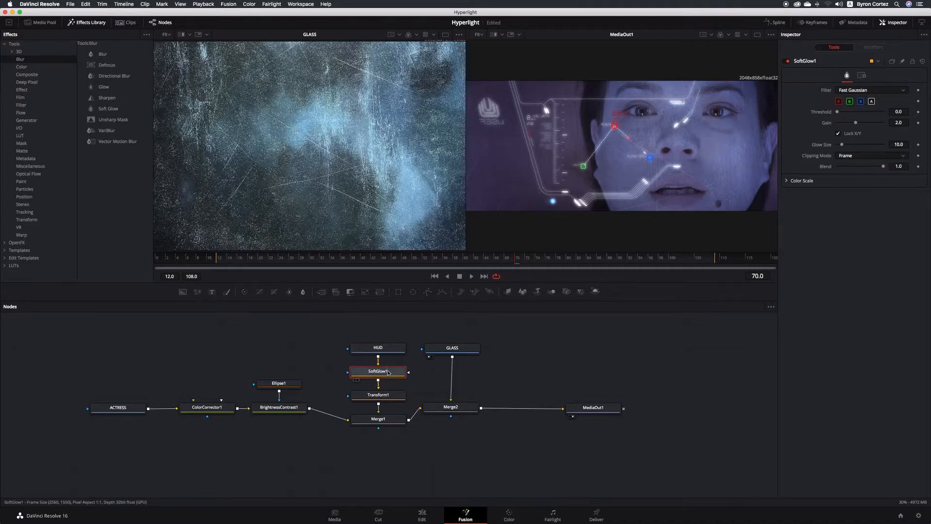
# - Set SoftGlow1 to Threshold 0.0, Gain 2.0 and Glow Size 3.1, save, and select Merge2
pyautogui.moveTo(391, 381)
pyautogui.click(899, 92)
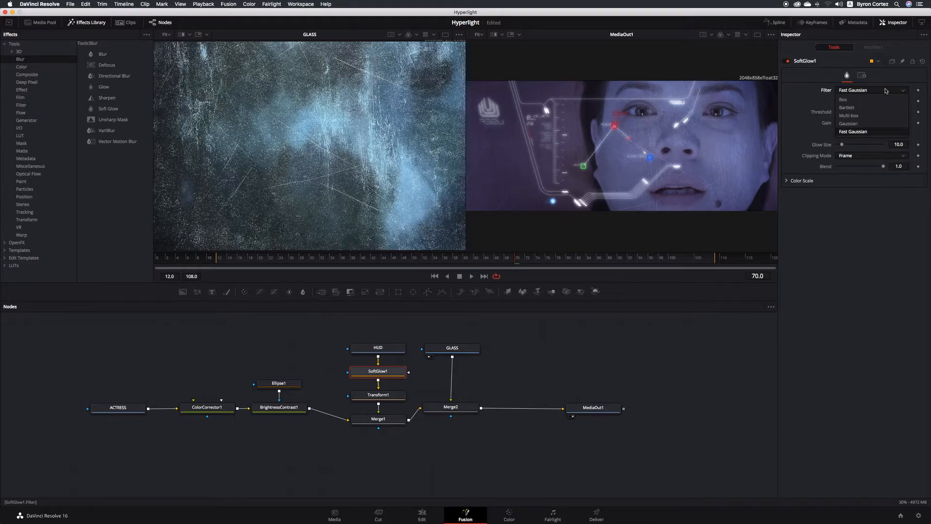
pyautogui.click(809, 91)
pyautogui.moveTo(837, 112); pyautogui.dragTo(856, 124)
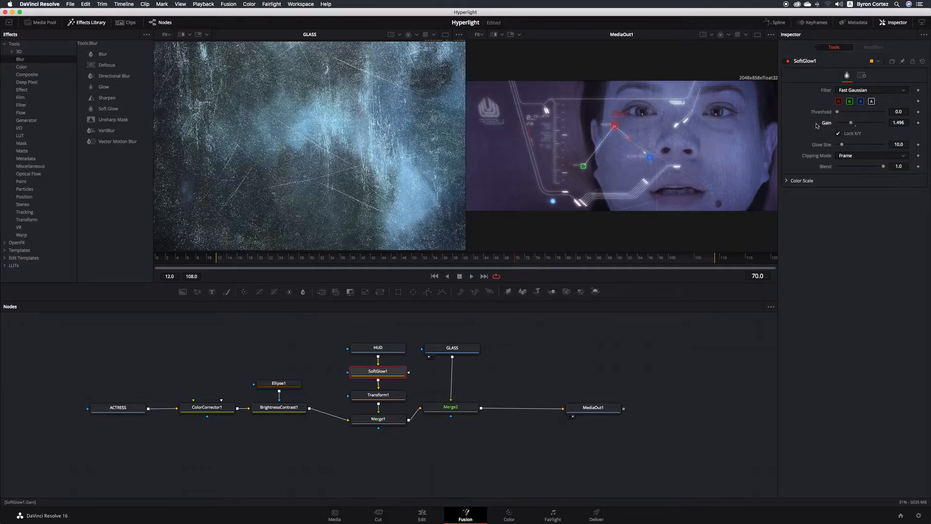
pyautogui.doubleClick(826, 124)
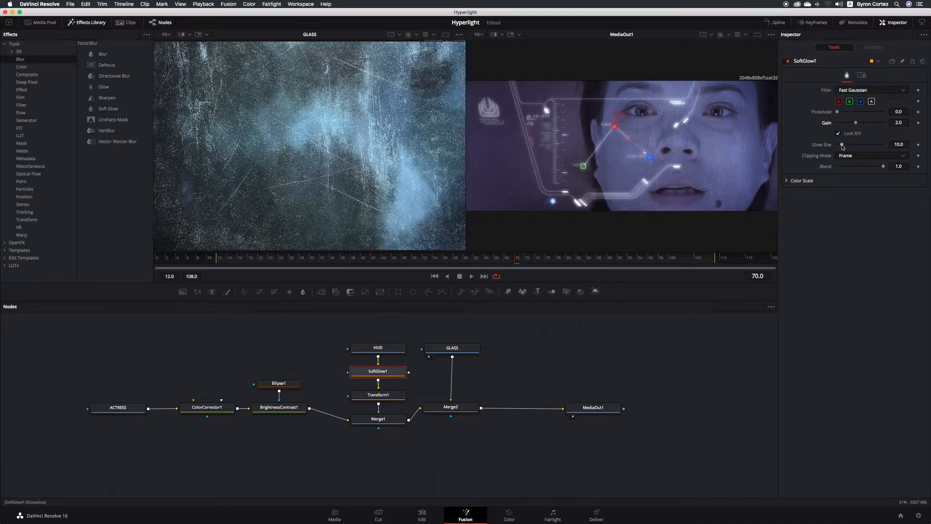
pyautogui.moveTo(842, 147); pyautogui.dragTo(838, 146)
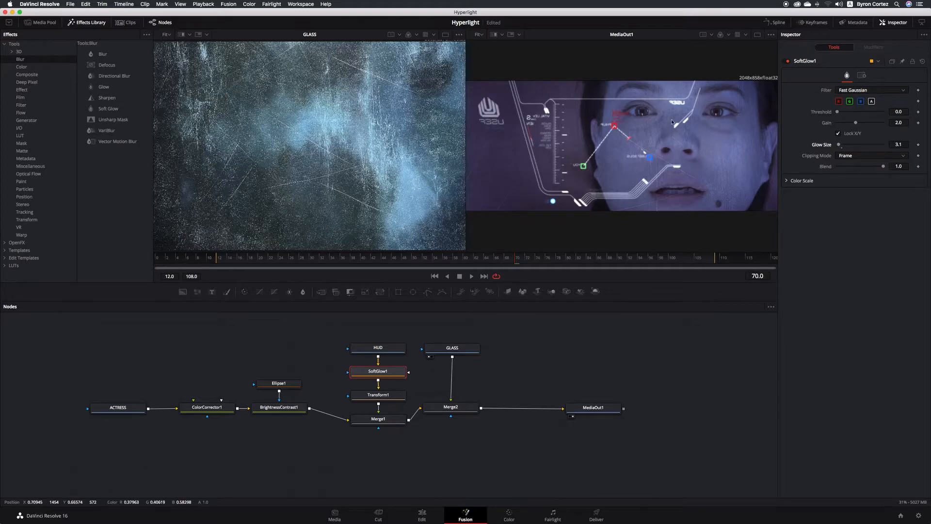
pyautogui.press('super+s')
pyautogui.click(469, 410)
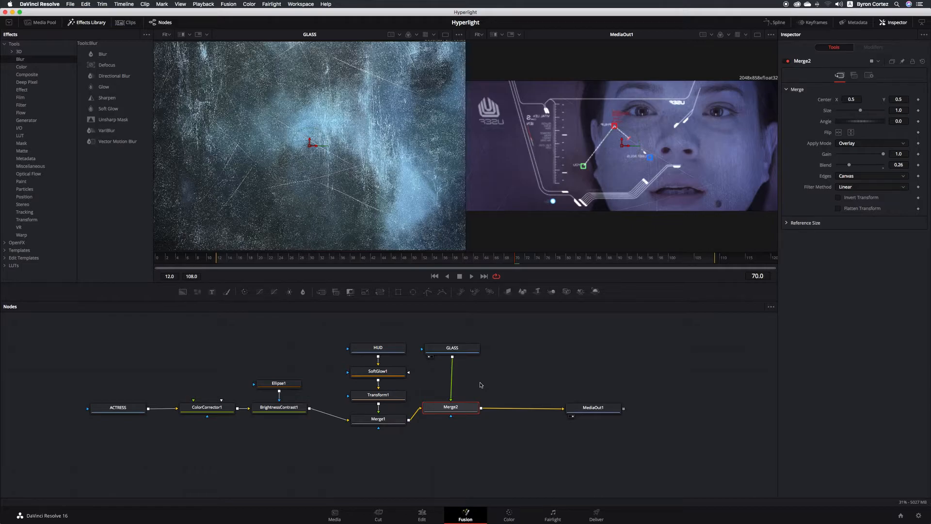
# - Bring up Select Tool with Shift+Space and filter the list to Lens Reflections by searching 'lens'
pyautogui.hotkey('shift', 'space')
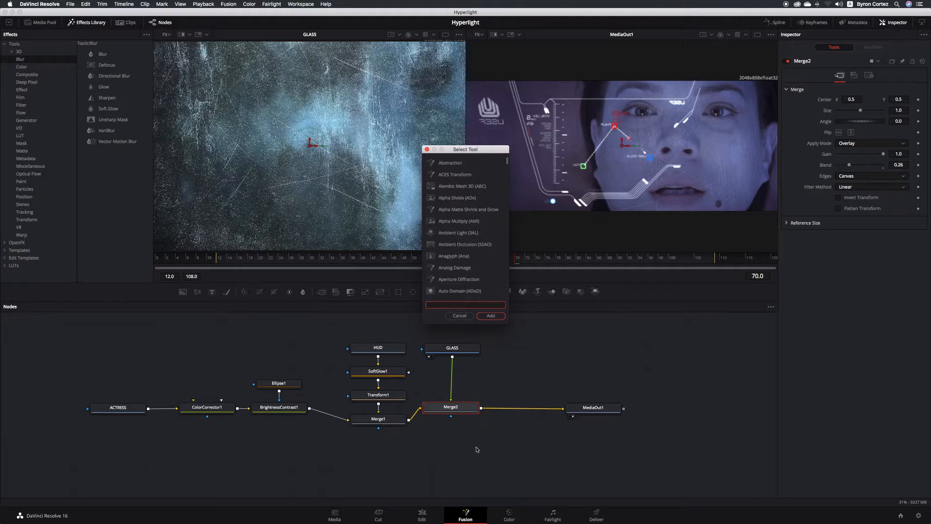
pyautogui.scroll(-10, 455, 202)
pyautogui.scroll(-20, 455, 202)
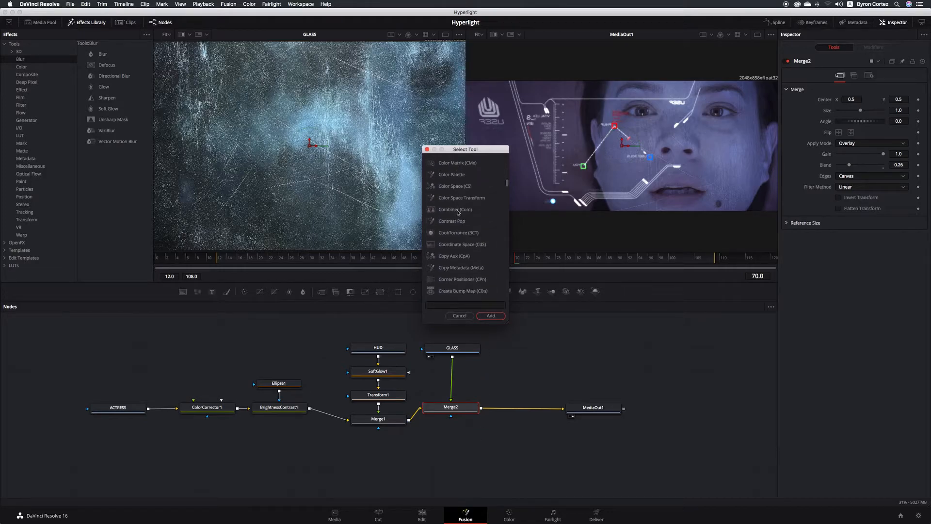
pyautogui.scroll(20, 459, 214)
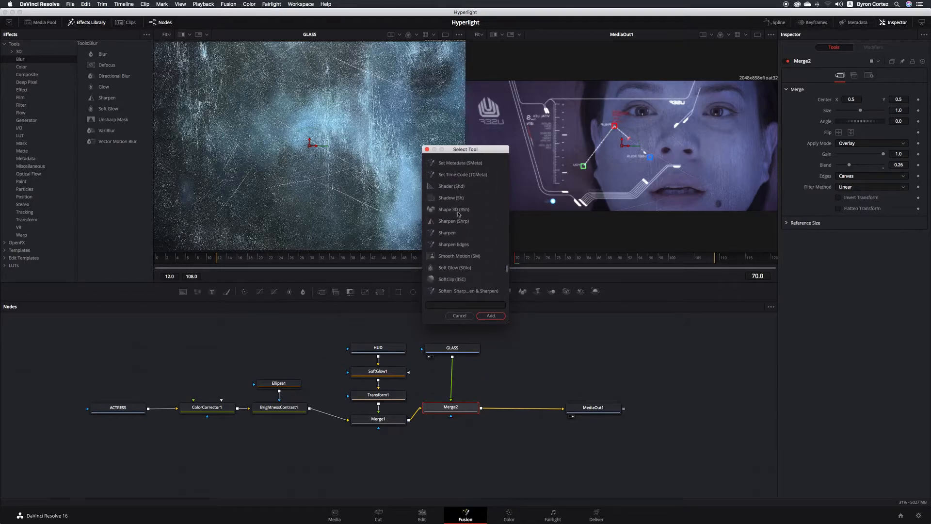
pyautogui.scroll(8, 458, 214)
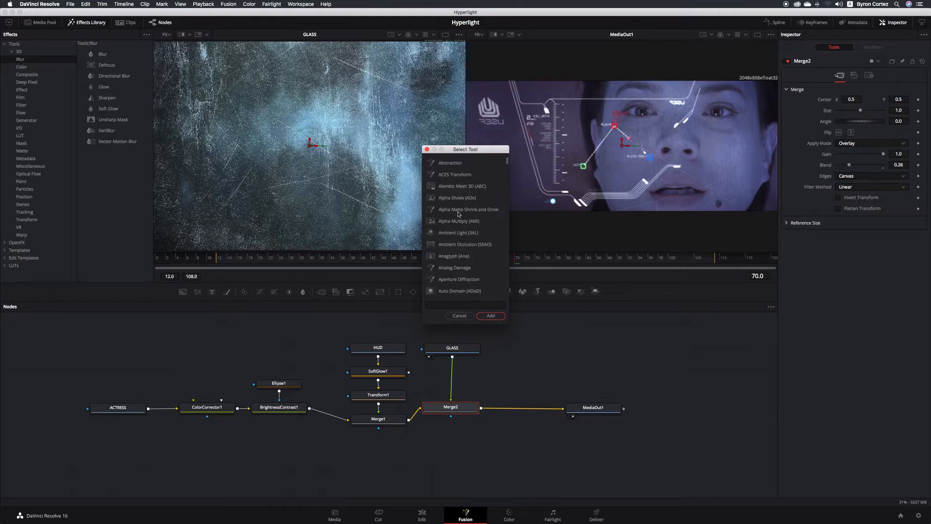
pyautogui.click(459, 305)
pyautogui.write('lens')
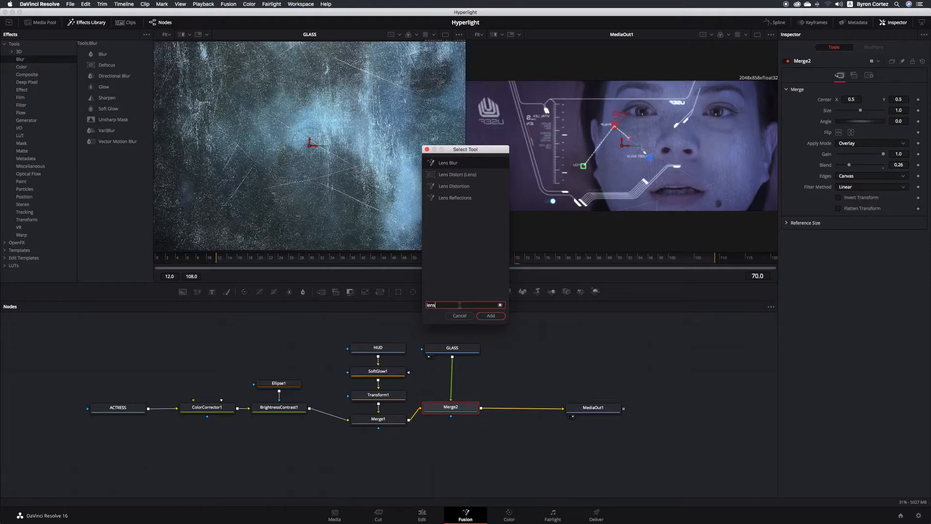
pyautogui.click(460, 200)
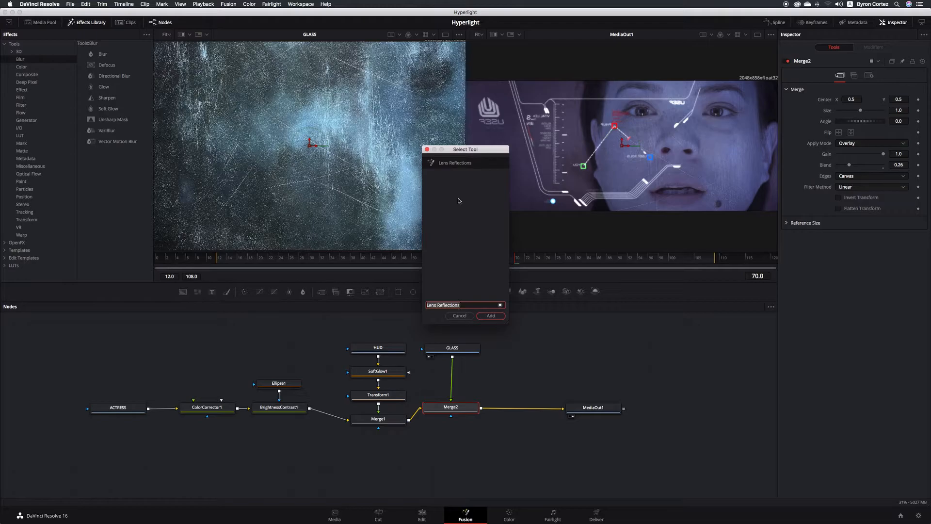
# - Insert LensReflections1 between Merge2 and MediaOut1 and save the project
pyautogui.click(499, 318)
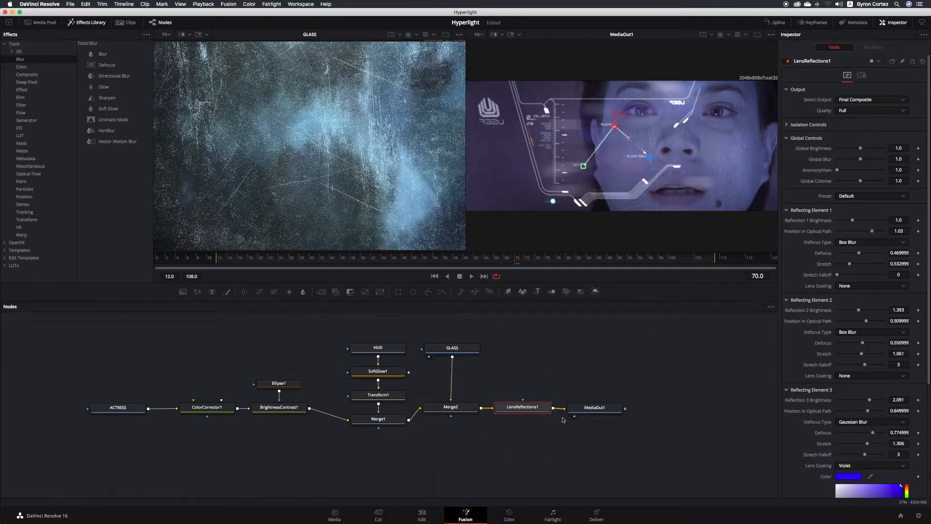
pyautogui.press('super+s')
pyautogui.scroll(-1, 801, 319)
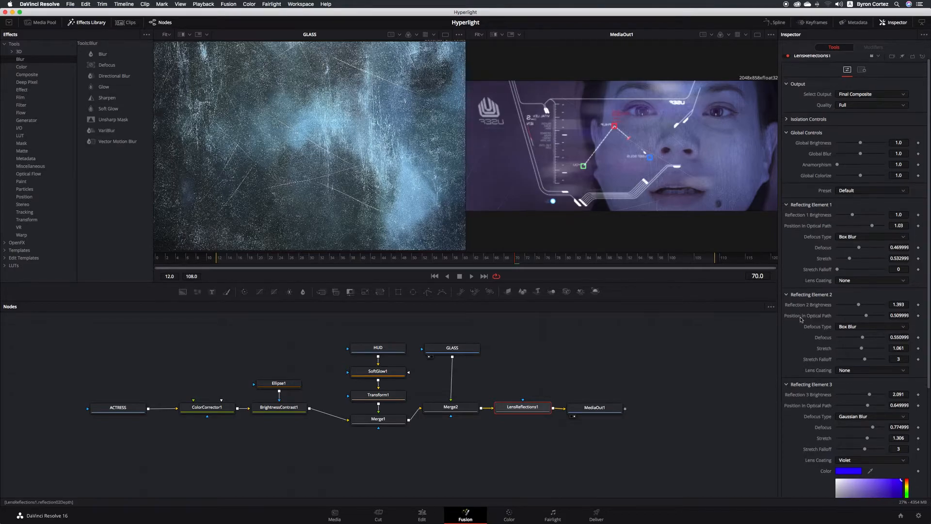
pyautogui.scroll(-5, 801, 319)
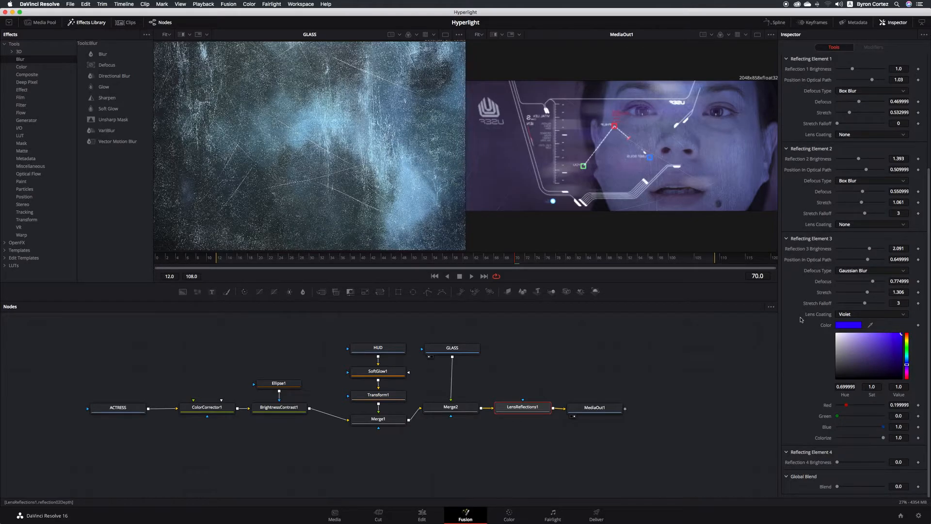
pyautogui.scroll(5, 800, 320)
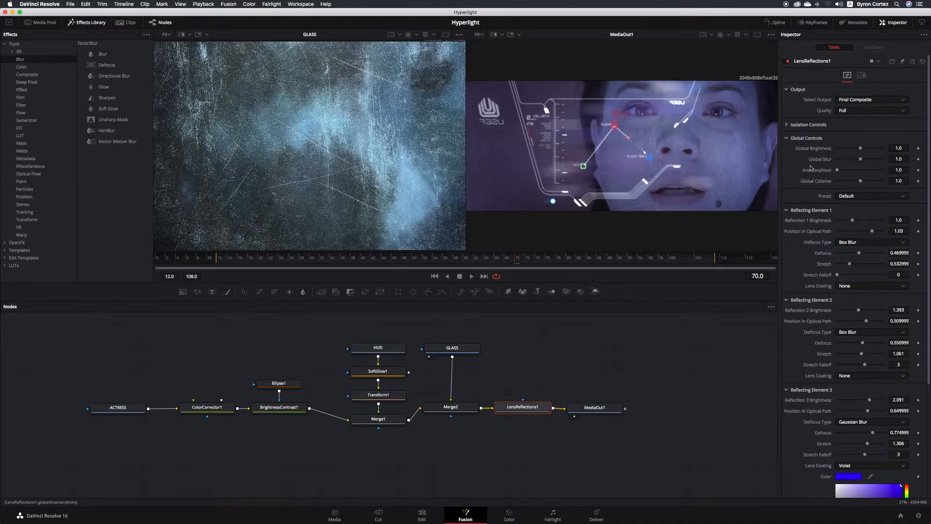
# - Lower the lens reflections to global brightness 0.787 and global blur 0.898
pyautogui.moveTo(861, 148)
pyautogui.mouseDown()
pyautogui.moveTo(850, 150)
pyautogui.moveTo(854, 162)
pyautogui.moveTo(865, 162)
pyautogui.moveTo(857, 150)
pyautogui.mouseUp()
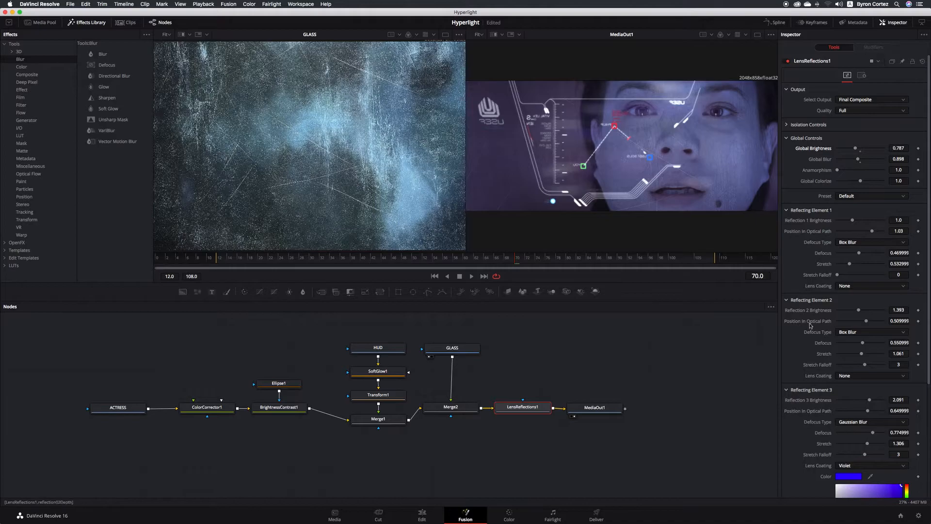
pyautogui.scroll(-5, 811, 326)
pyautogui.scroll(-3, 809, 325)
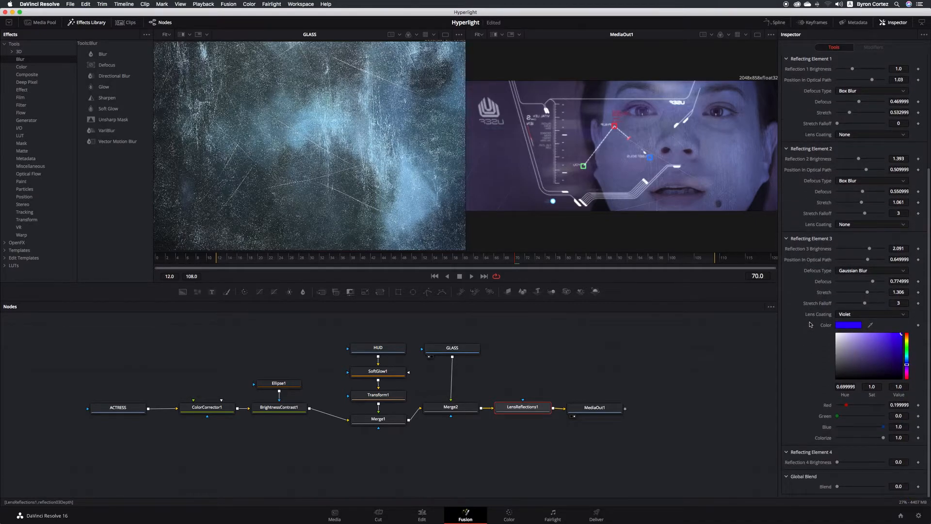
pyautogui.scroll(8, 810, 325)
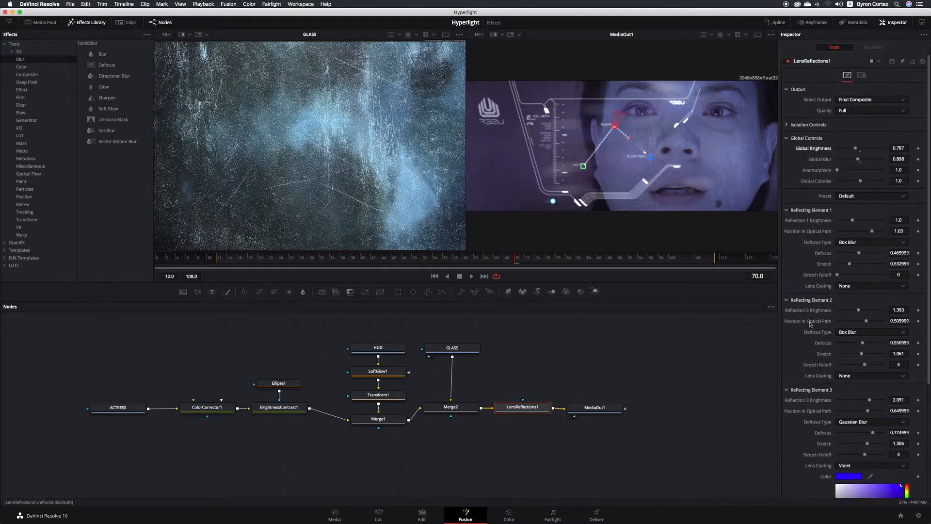
pyautogui.scroll(1, 626, 380)
pyautogui.scroll(-1, 626, 379)
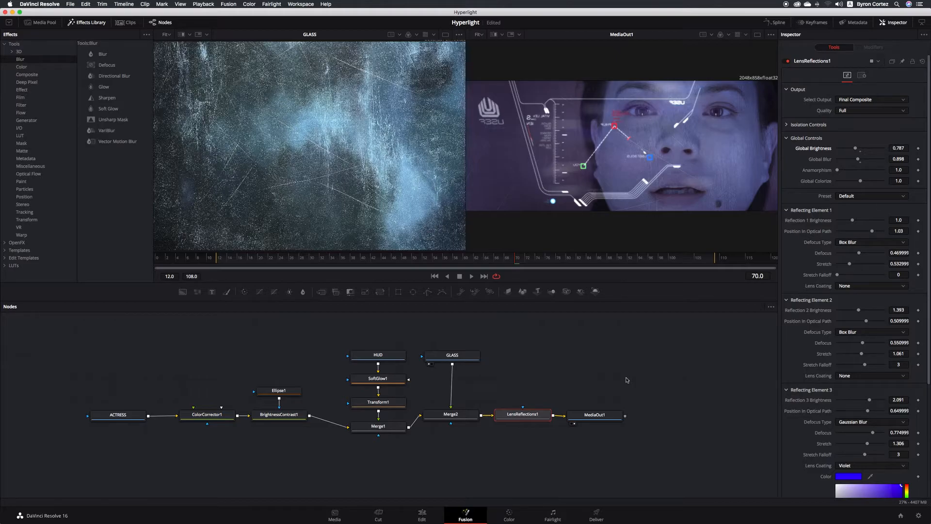
# - Save, then shift MediaOut1 further right and reselect LensReflections1
pyautogui.press('super+s')
pyautogui.moveTo(606, 416); pyautogui.dragTo(639, 414)
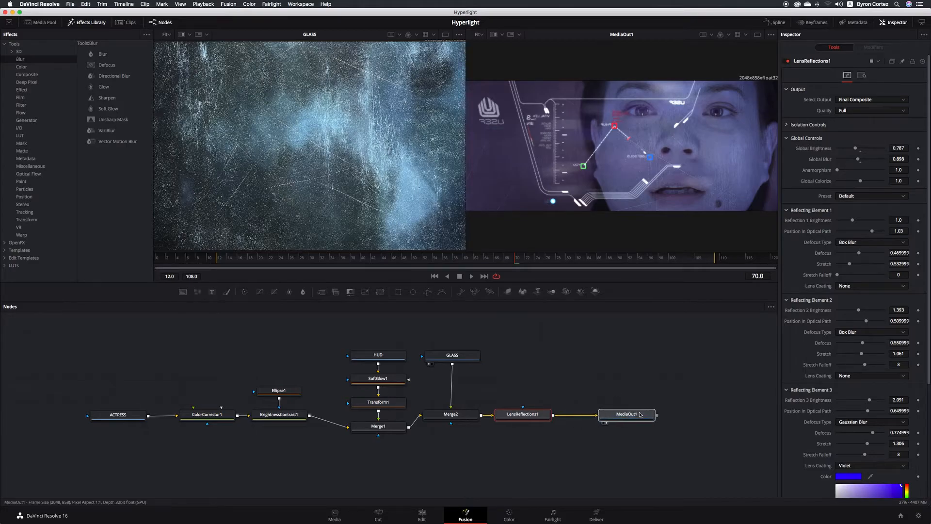
pyautogui.click(542, 416)
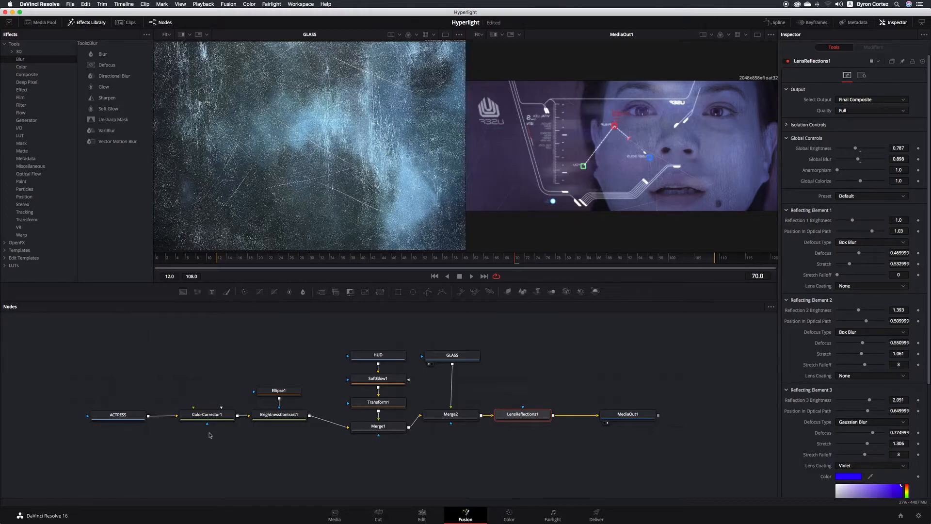
# - Replay the composite from frame 12 twice to review it
pyautogui.click(218, 258)
pyautogui.press('space')
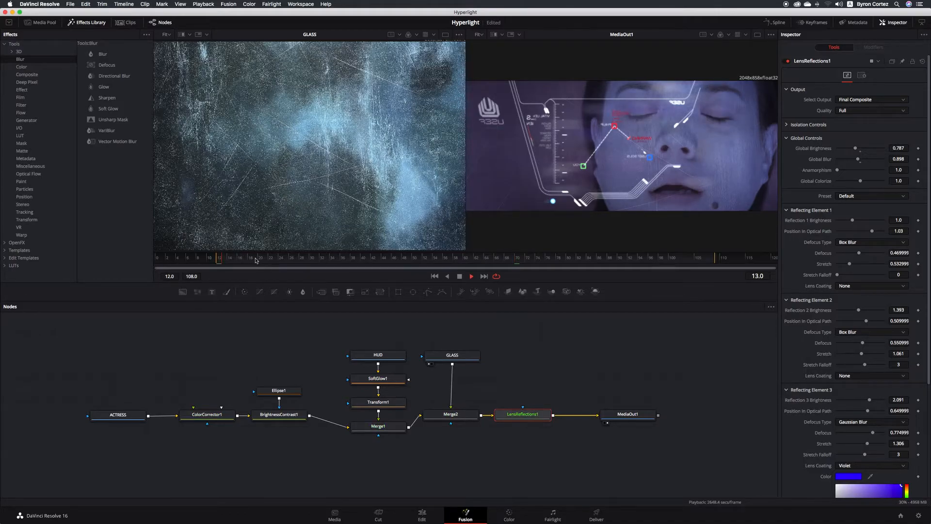
pyautogui.click(472, 277)
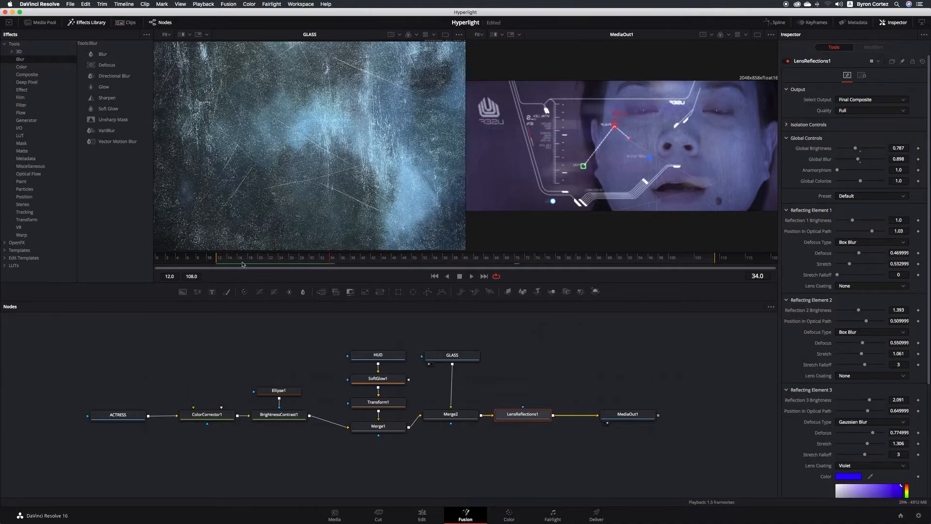
pyautogui.click(219, 261)
pyautogui.click(471, 276)
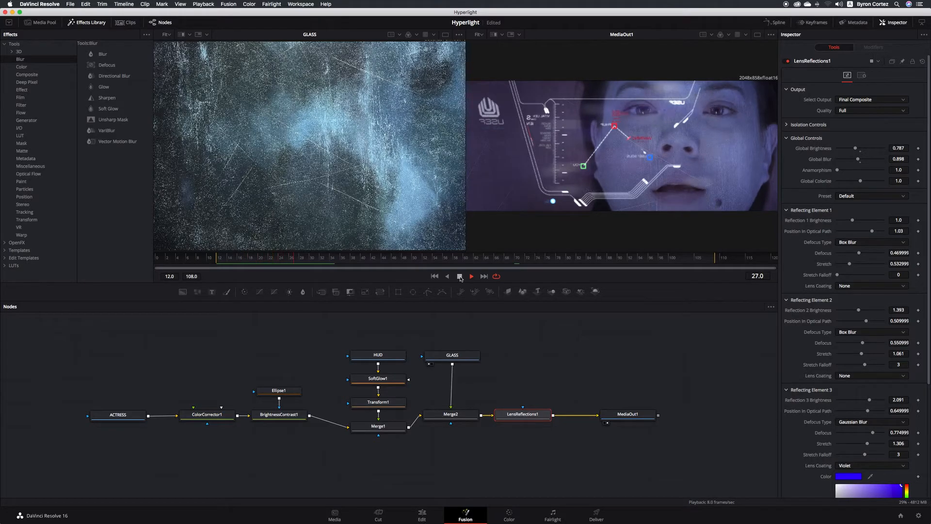
pyautogui.click(460, 277)
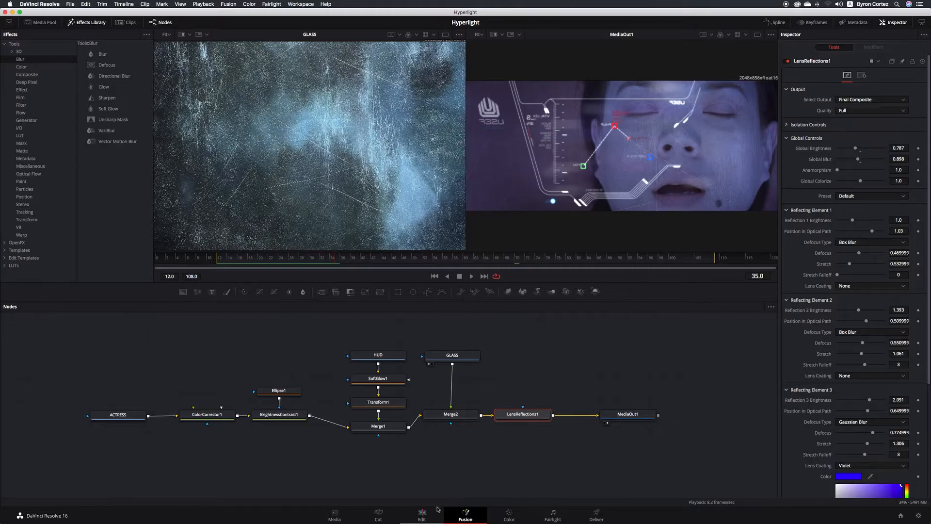
# - On the Edit timeline, play the cut from 01:00:11:08 and save the Hyperlight project
pyautogui.click(422, 515)
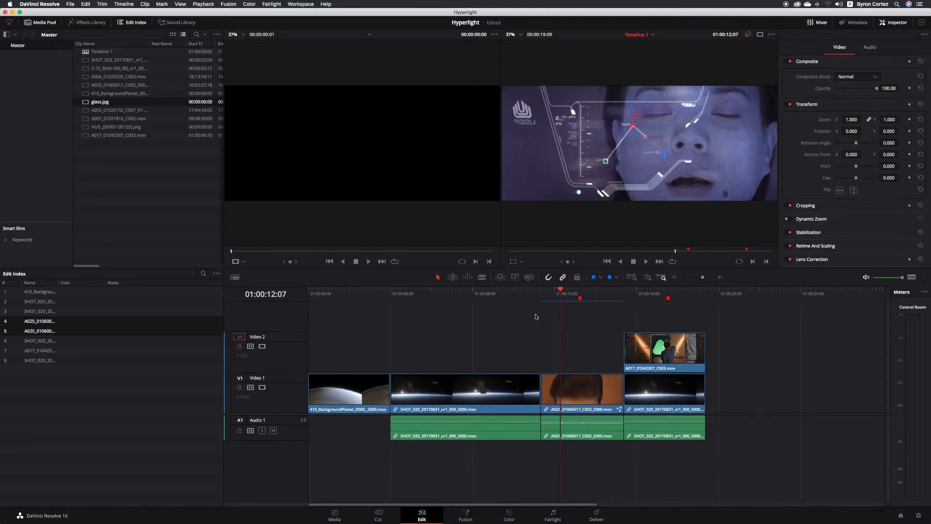
pyautogui.click(538, 295)
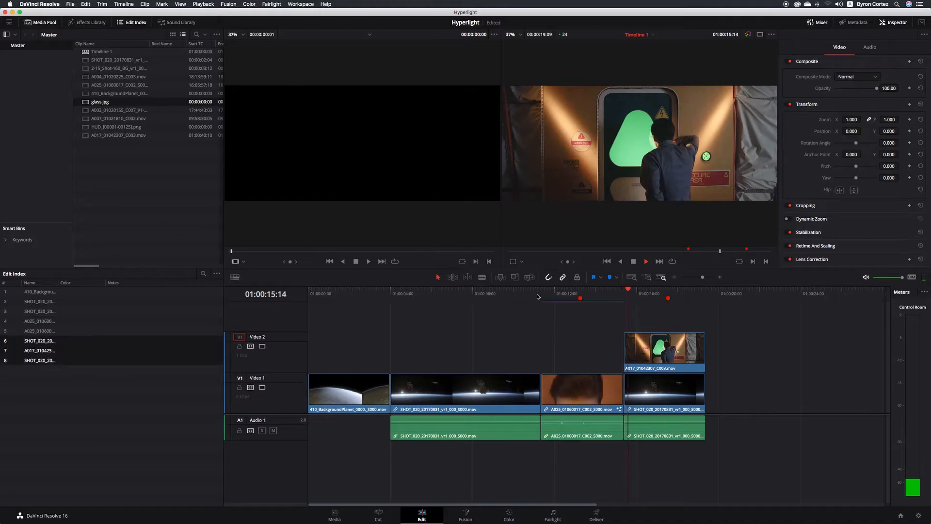
pyautogui.press('space')
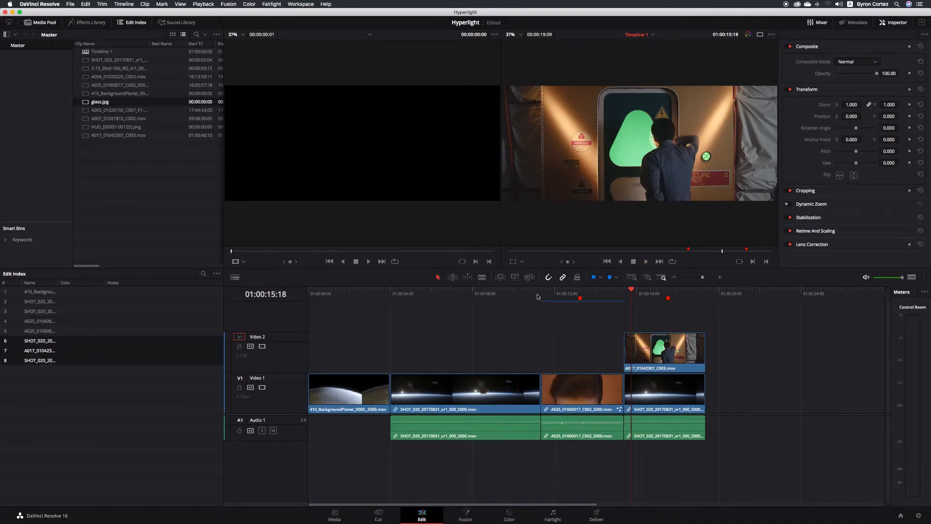
pyautogui.click(562, 295)
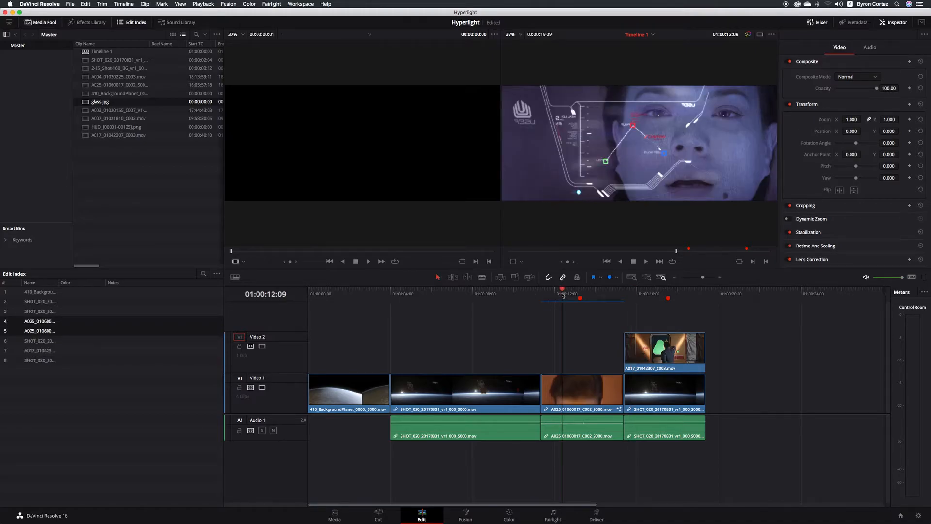
pyautogui.click(538, 295)
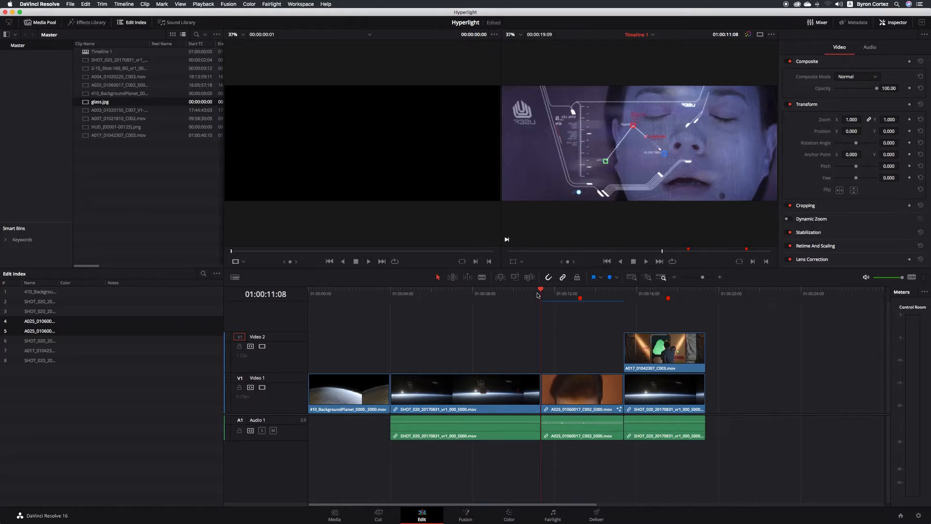
pyautogui.press('space')
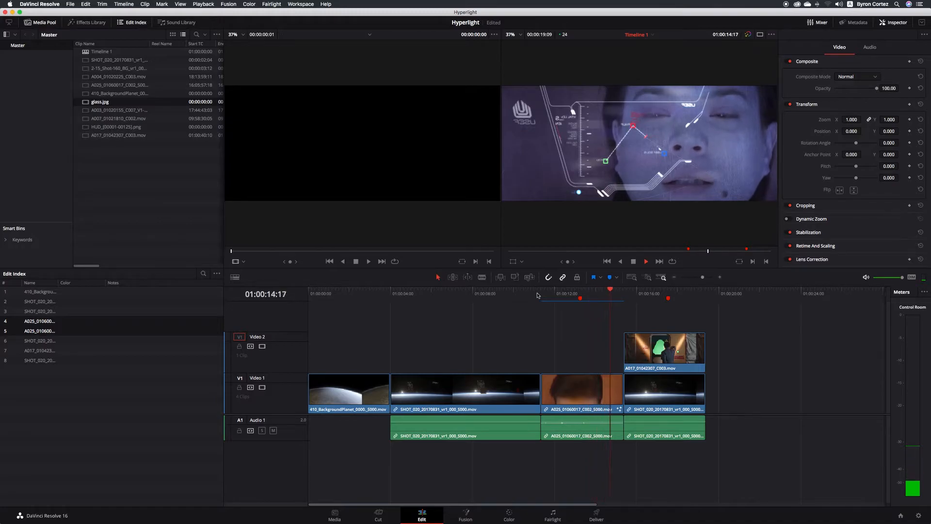
pyautogui.press('space')
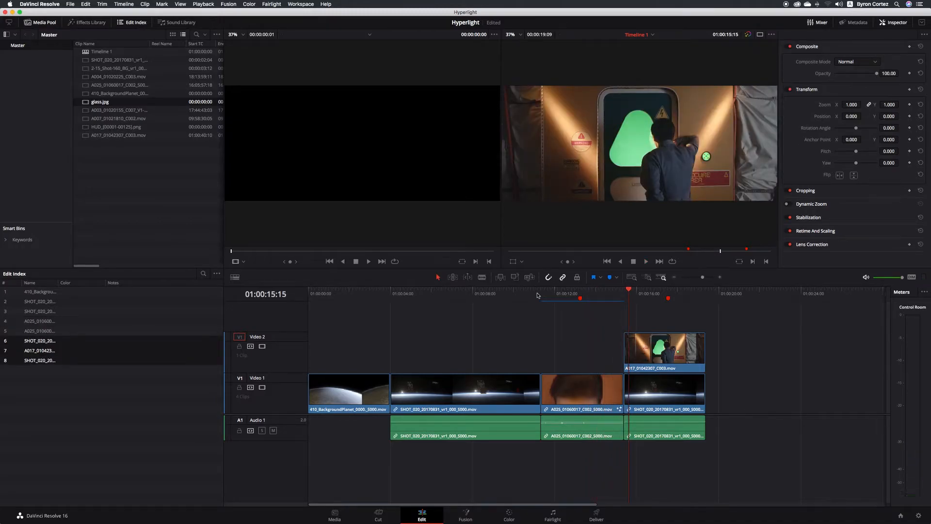
pyautogui.press('super+s')
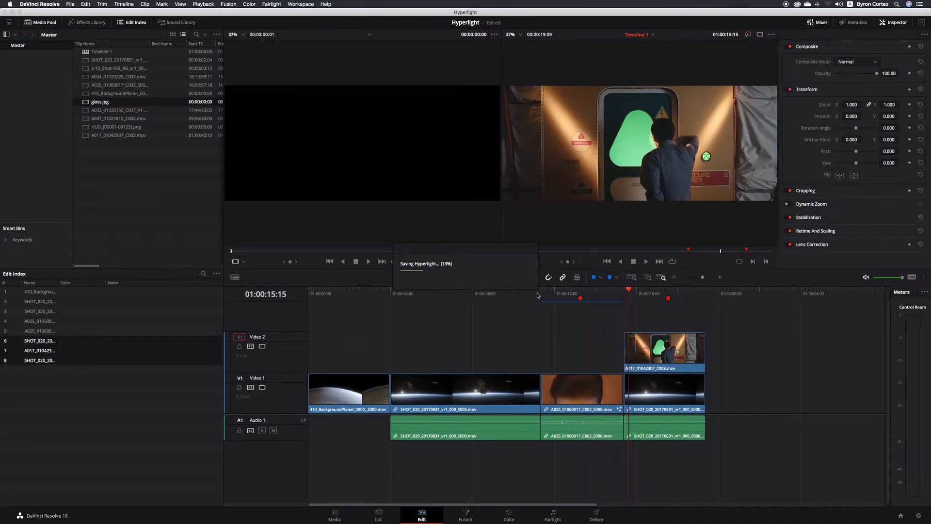
pyautogui.click(658, 295)
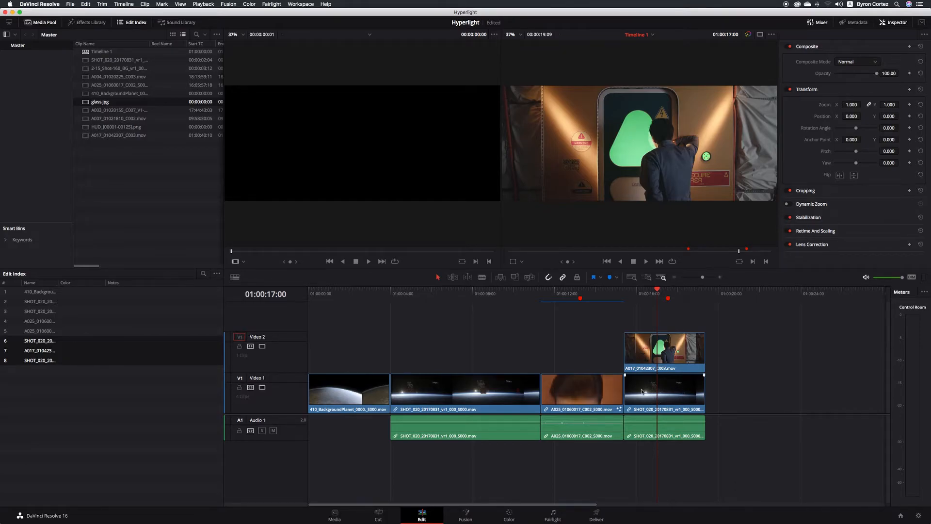
pyautogui.click(262, 346)
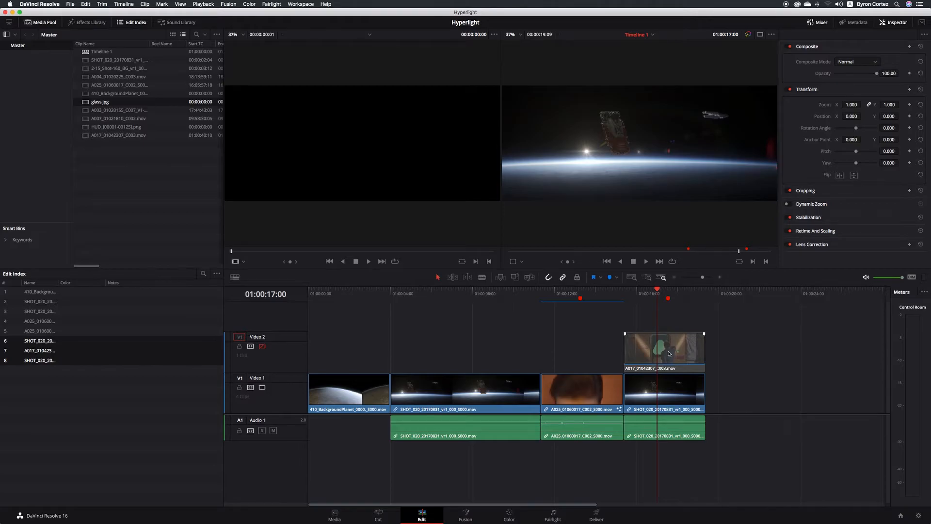
pyautogui.click(262, 348)
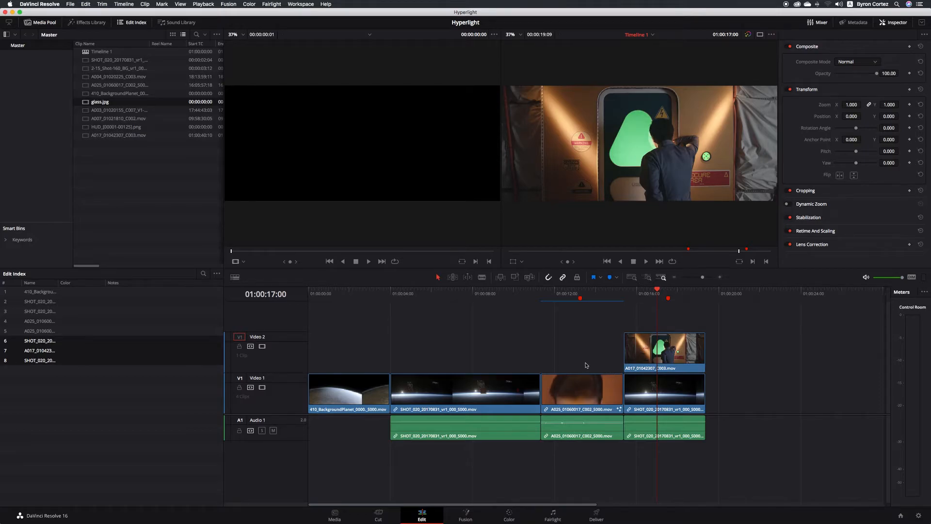
pyautogui.click(573, 297)
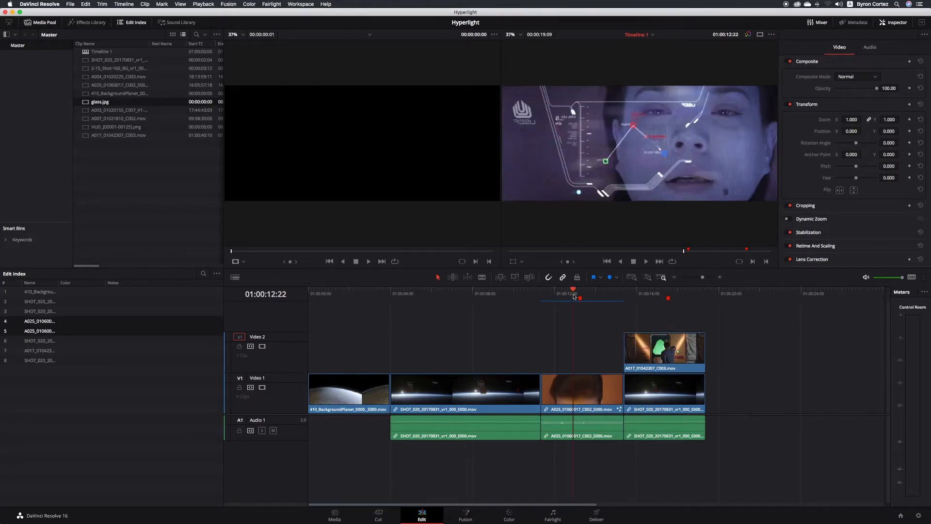
pyautogui.click(584, 384)
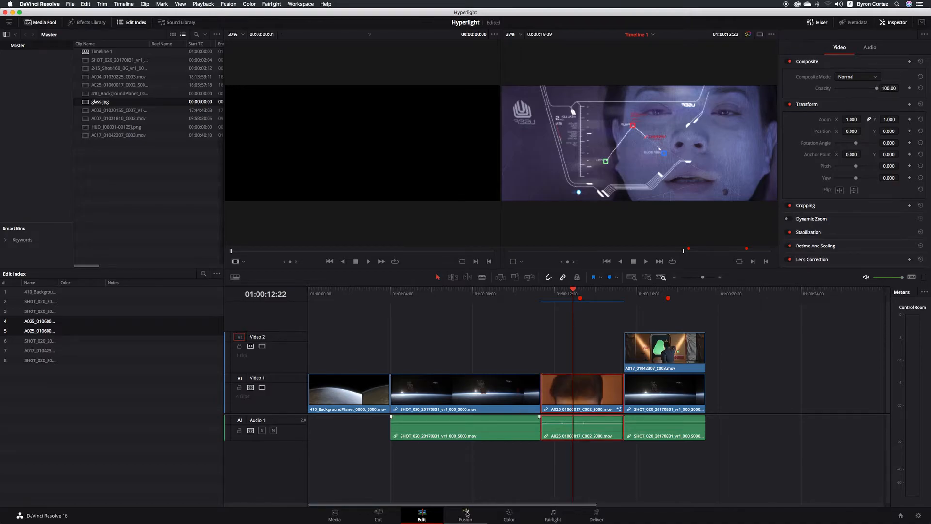
pyautogui.click(661, 294)
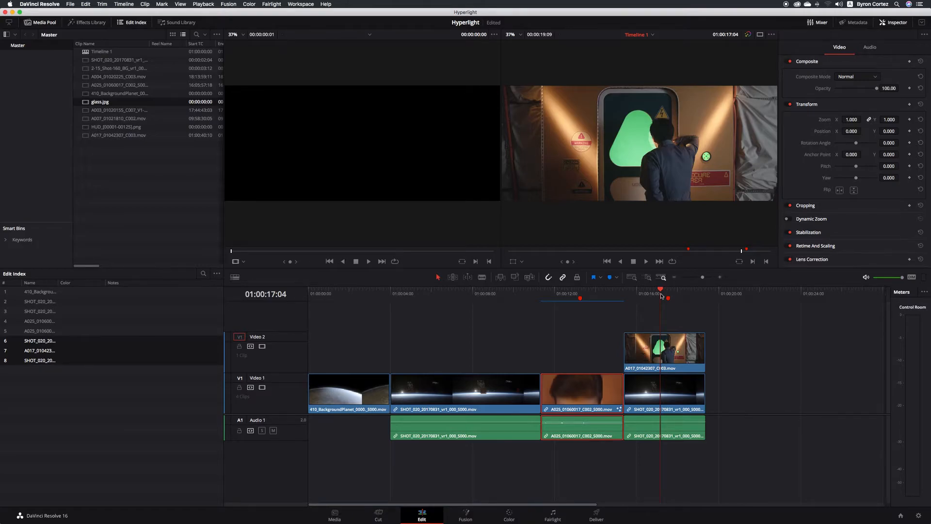
# - Combine the A017 door shot and SHOT_020 space clip into Fusion Clip 1 and select it
pyautogui.moveTo(741, 325); pyautogui.dragTo(670, 399)
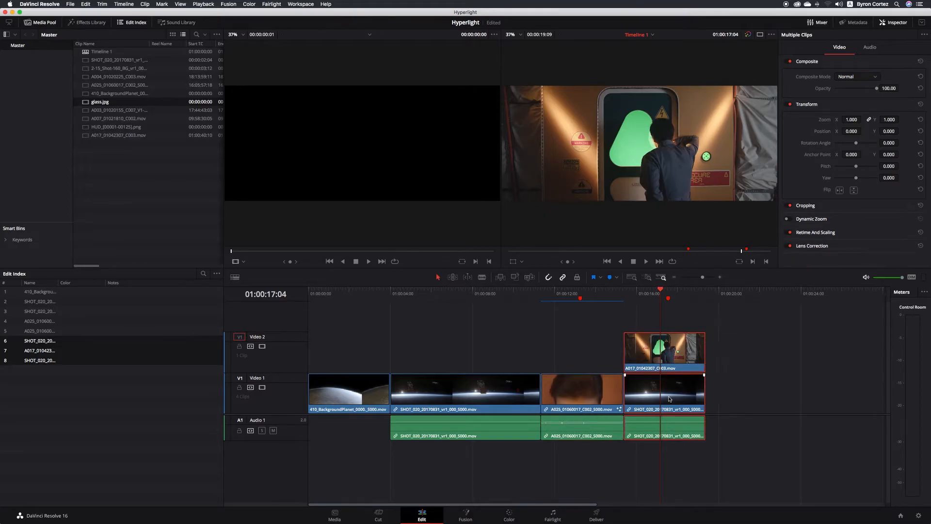
pyautogui.rightClick(676, 341)
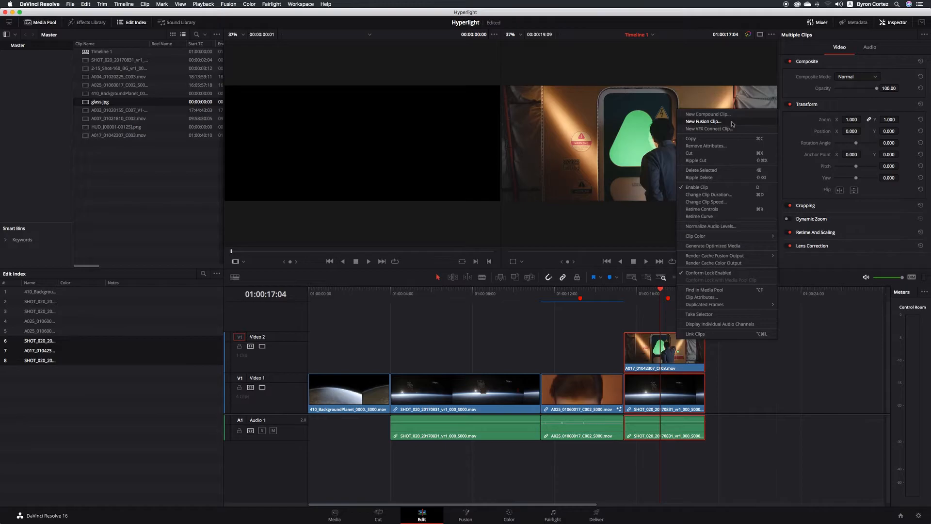
pyautogui.click(722, 124)
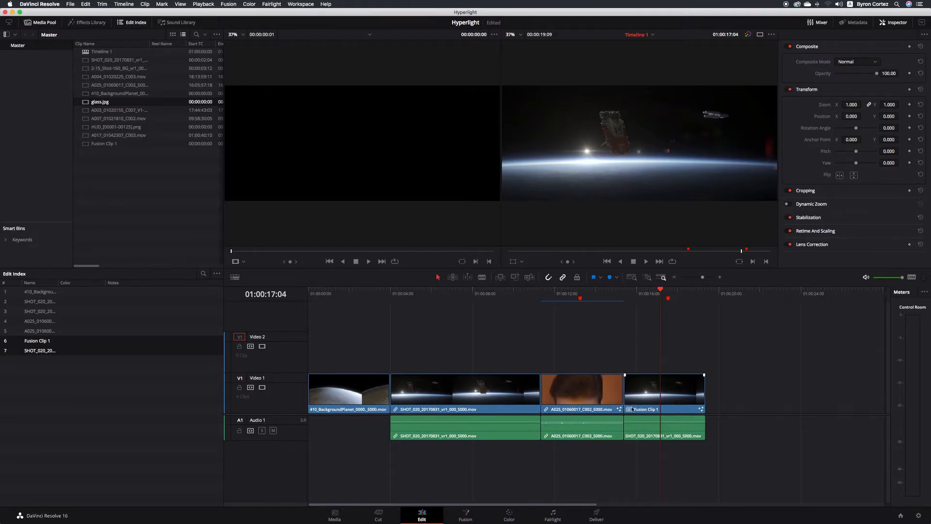
pyautogui.click(680, 390)
# - Open Fusion Clip 1 on the Fusion page, framing MediaIn1, MediaIn2, Merge1 and MediaOut1
pyautogui.click(465, 513)
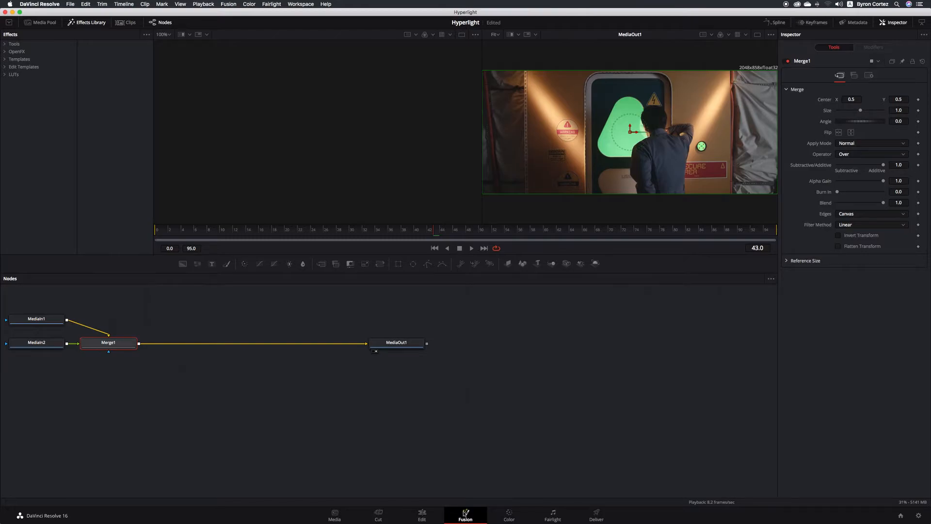
pyautogui.hscroll(-5, 296, 385)
pyautogui.hscroll(-6, 295, 385)
pyautogui.scroll(2, 296, 385)
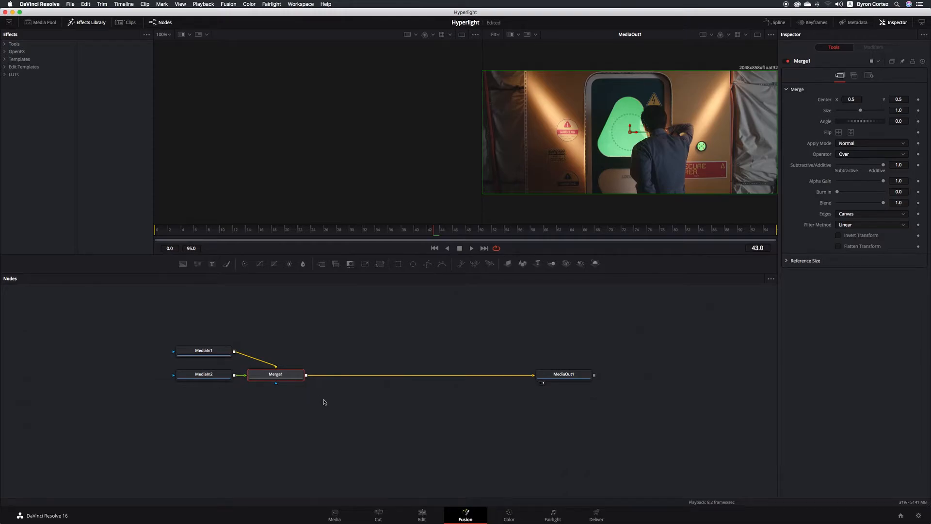
pyautogui.scroll(-3, 324, 402)
pyautogui.scroll(2, 322, 401)
pyautogui.scroll(-1, 351, 343)
pyautogui.scroll(2, 351, 343)
pyautogui.scroll(1, 352, 344)
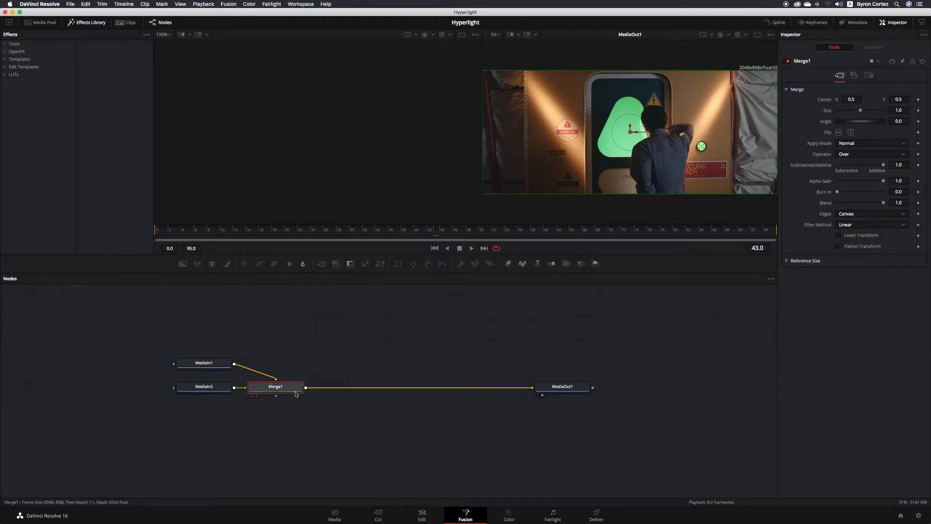
# - Rename MediaIn1 to SPACE, then show MediaIn2 in the right viewer
pyautogui.click(181, 373)
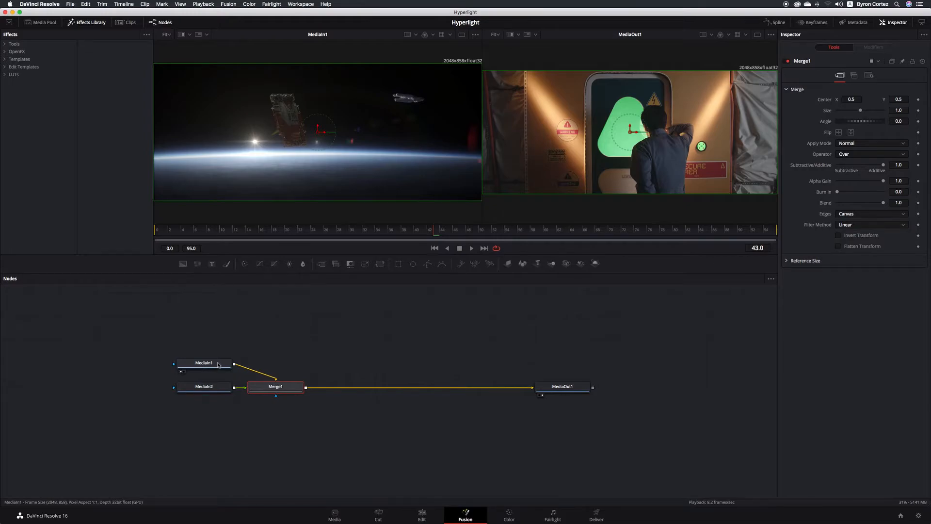
pyautogui.moveTo(218, 364)
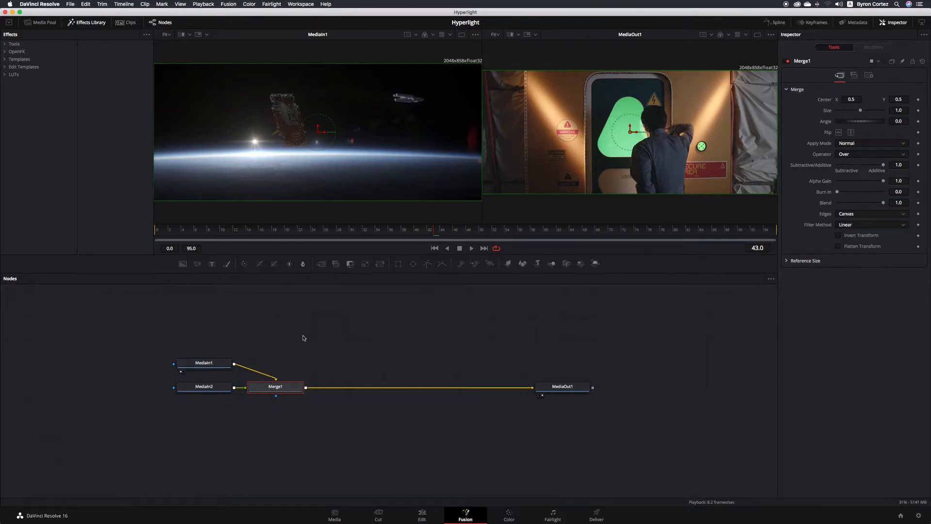
pyautogui.rightClick(219, 365)
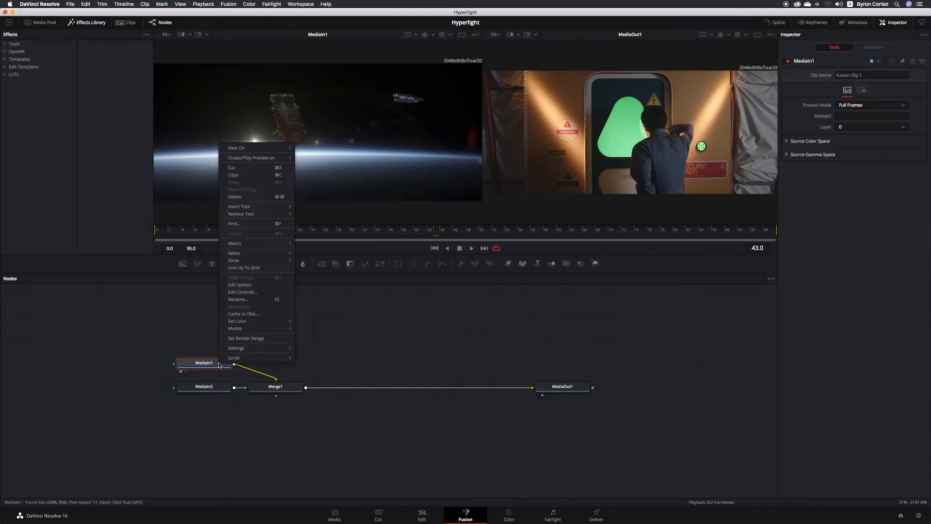
pyautogui.click(261, 300)
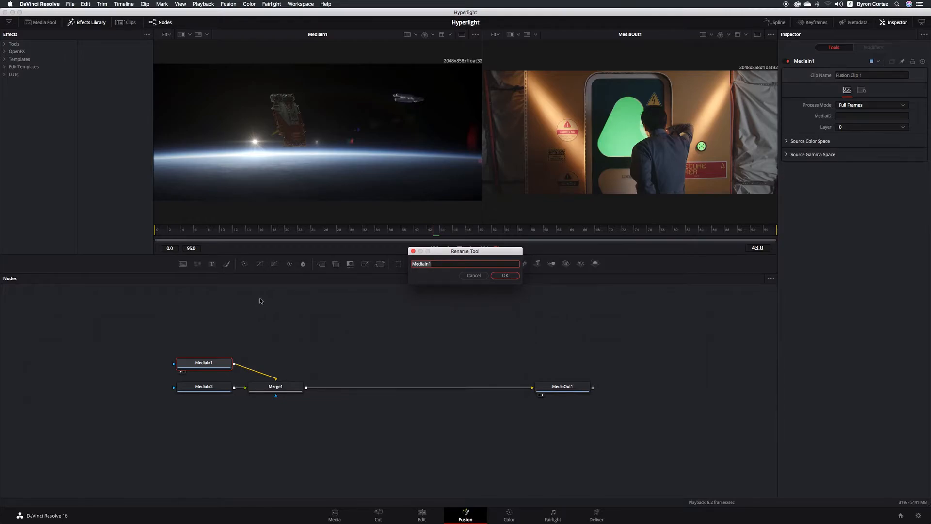
pyautogui.write('SPACE')
pyautogui.click(505, 275)
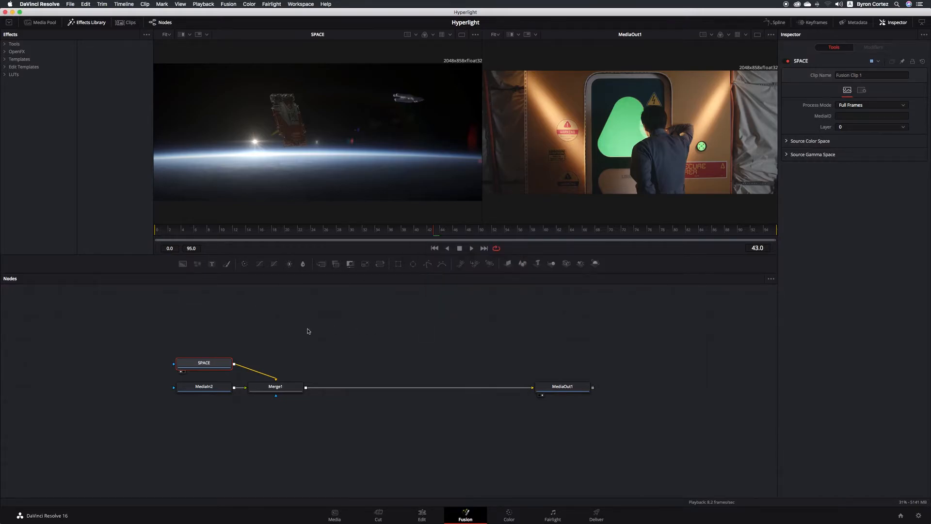
pyautogui.click(219, 390)
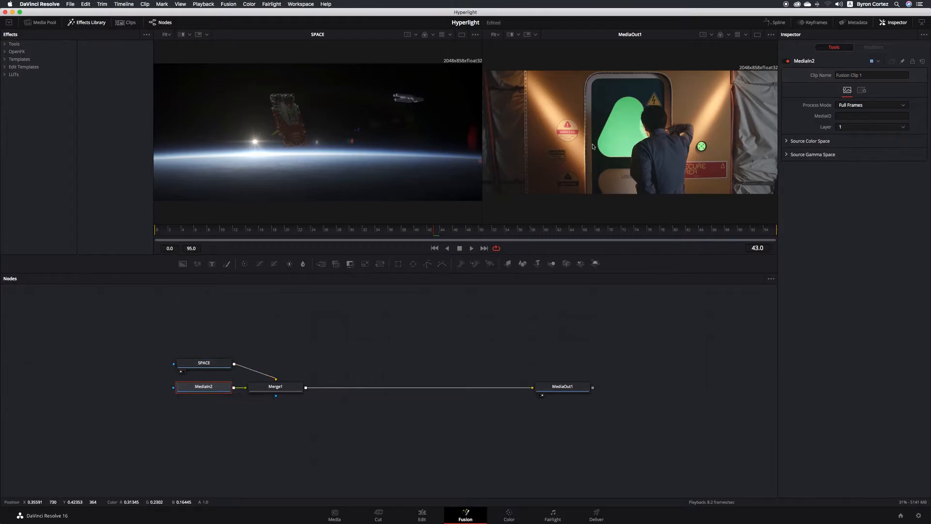
pyautogui.click(183, 395)
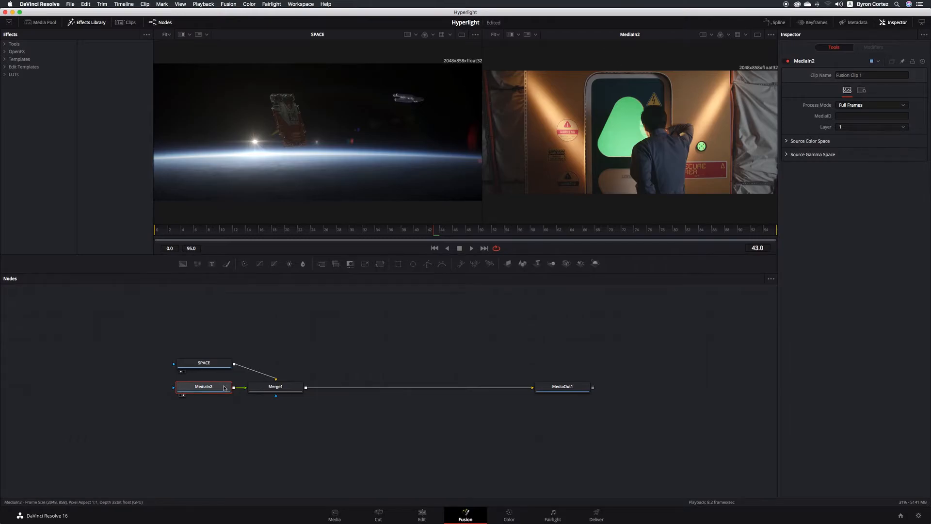
# - Check MediaOut1's output in the right viewer, then switch back to MediaIn2
pyautogui.click(184, 395)
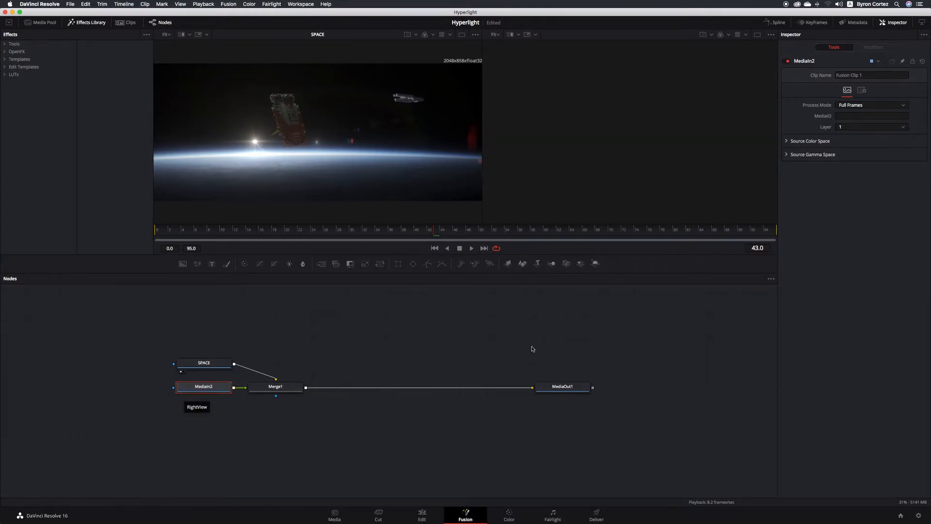
pyautogui.click(542, 397)
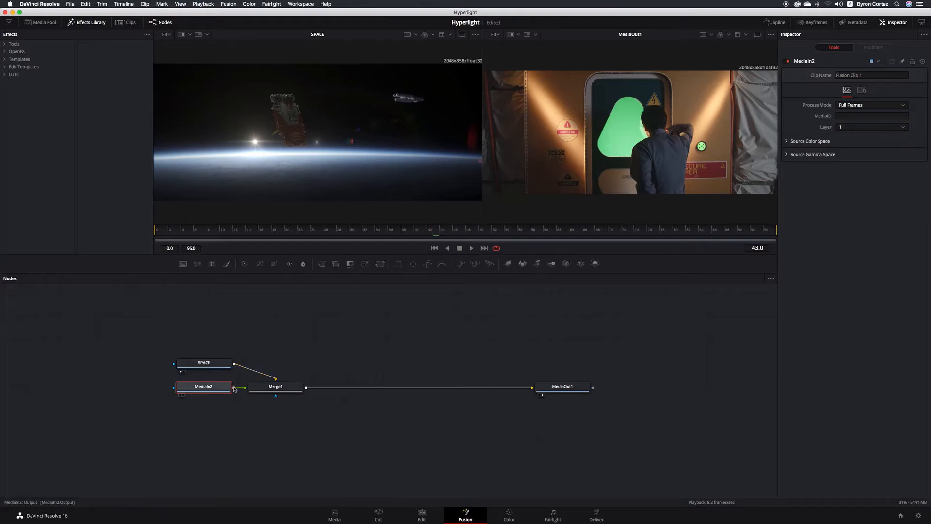
pyautogui.click(183, 395)
# - Rename the MediaIn2 node to WINDOW
pyautogui.moveTo(227, 390)
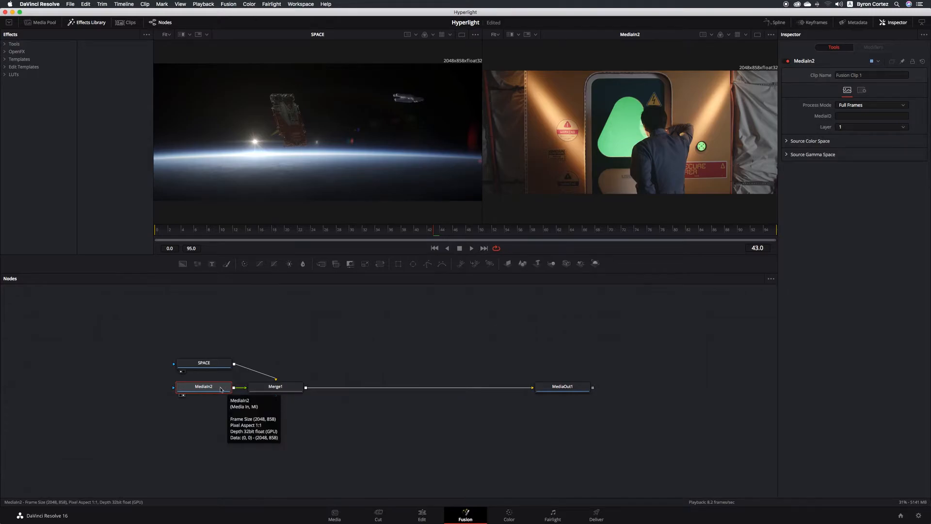
pyautogui.rightClick(218, 388)
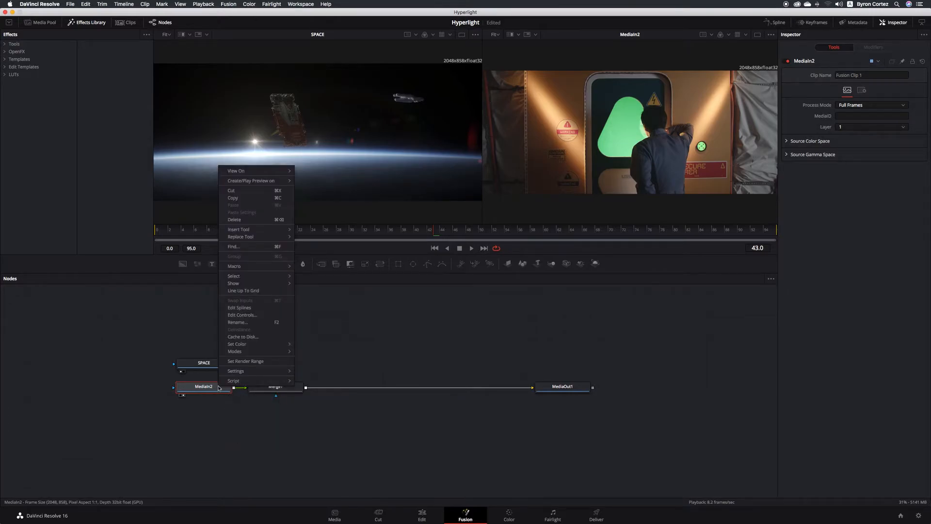
pyautogui.click(266, 322)
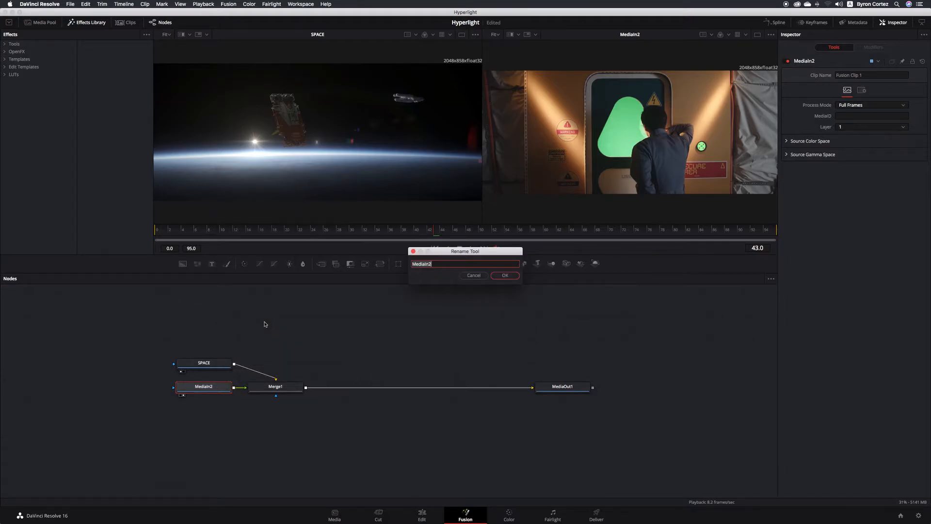
pyautogui.write('WINDOW')
pyautogui.click(503, 275)
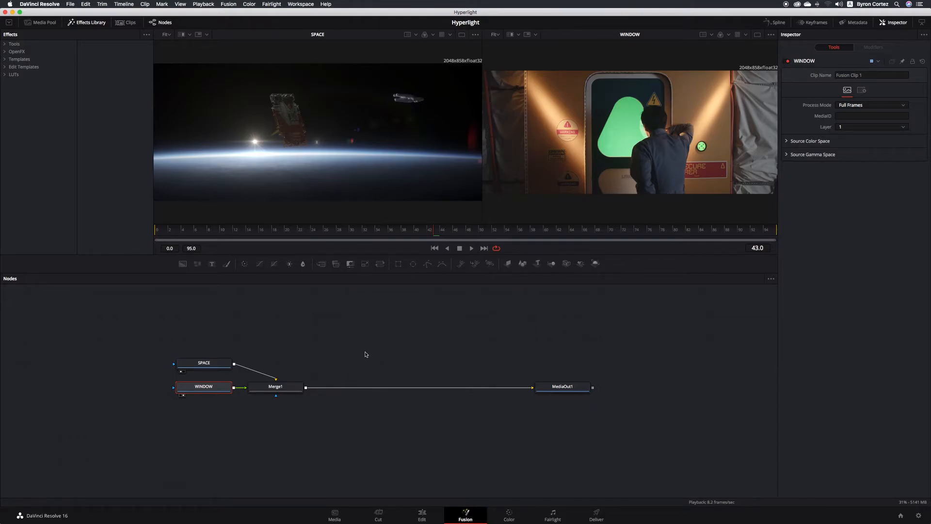
# - Move SPACE below WINDOW and WINDOW above Merge1, then save the project
pyautogui.click(222, 364)
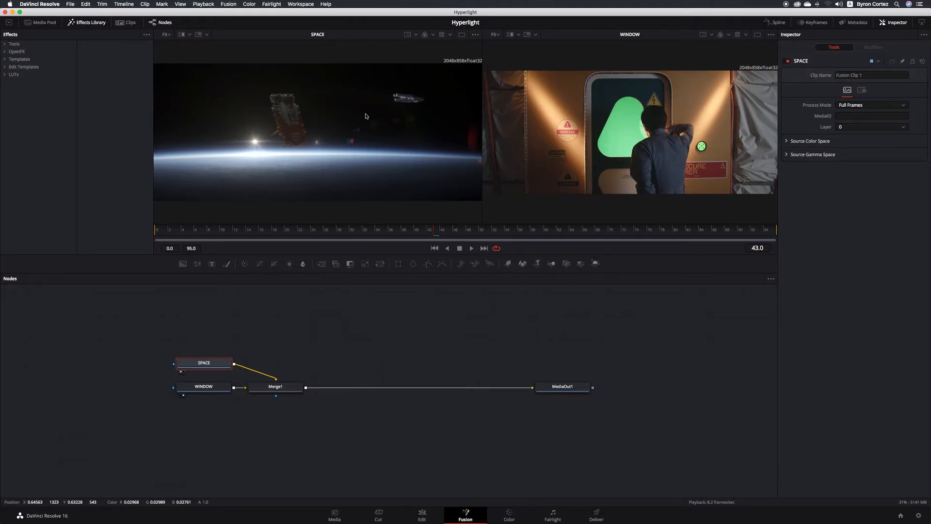
pyautogui.moveTo(221, 370); pyautogui.dragTo(217, 420)
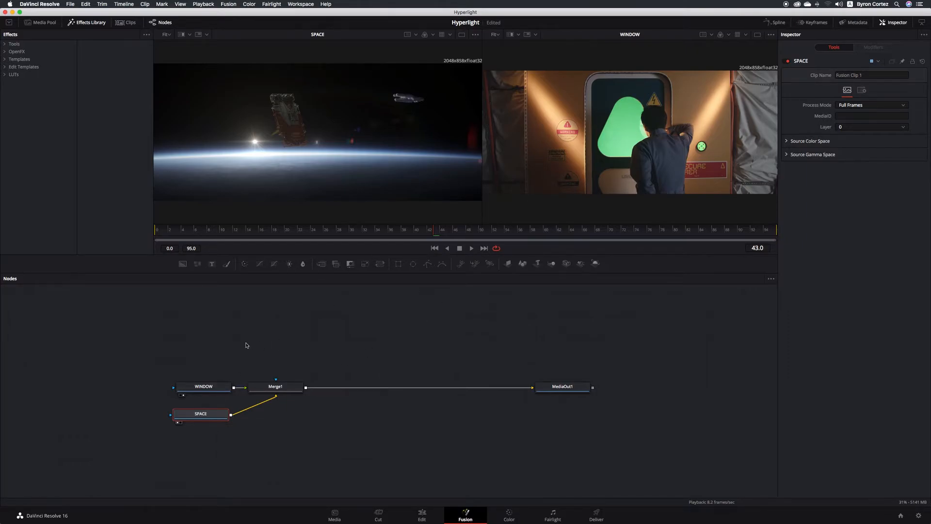
pyautogui.moveTo(213, 388); pyautogui.dragTo(286, 312)
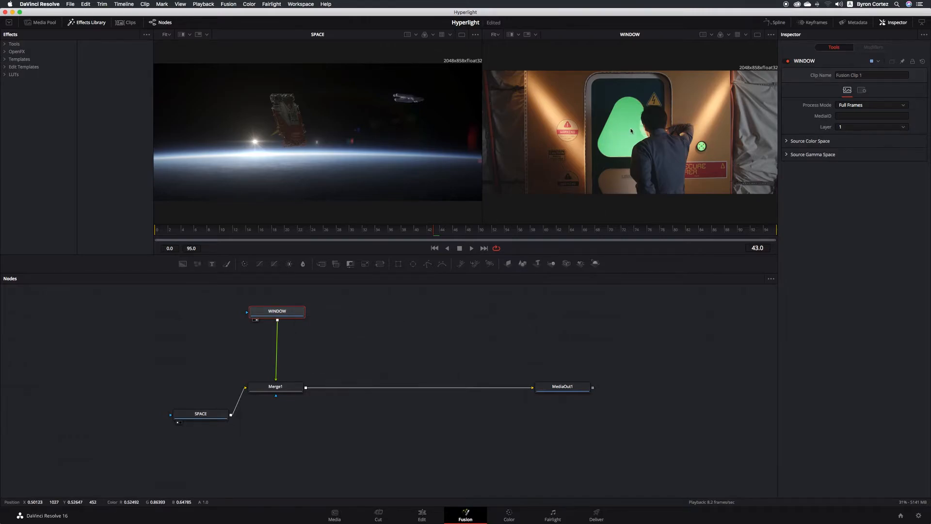
pyautogui.press('super+s')
# - Expand Effects Tools and add a Delta Keyer after WINDOW through the tool search
pyautogui.click(4, 44)
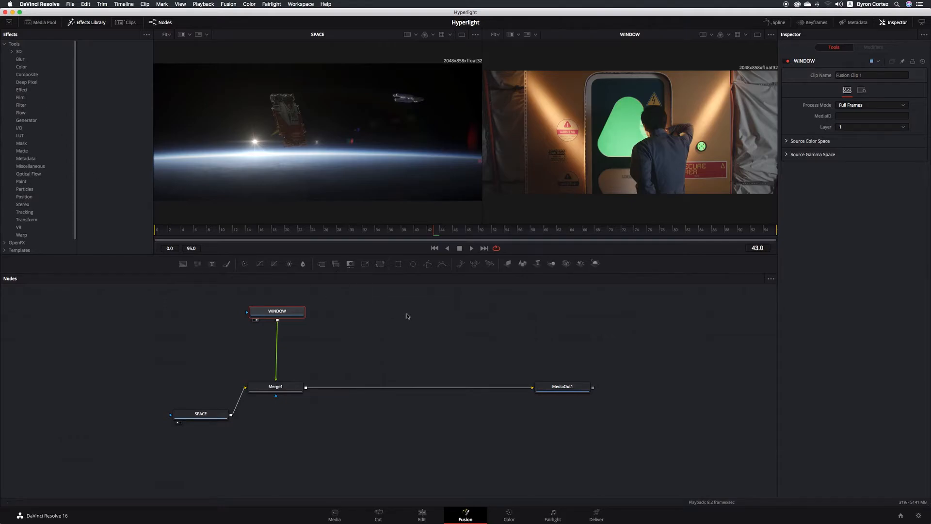
pyautogui.hotkey('shift', 'space')
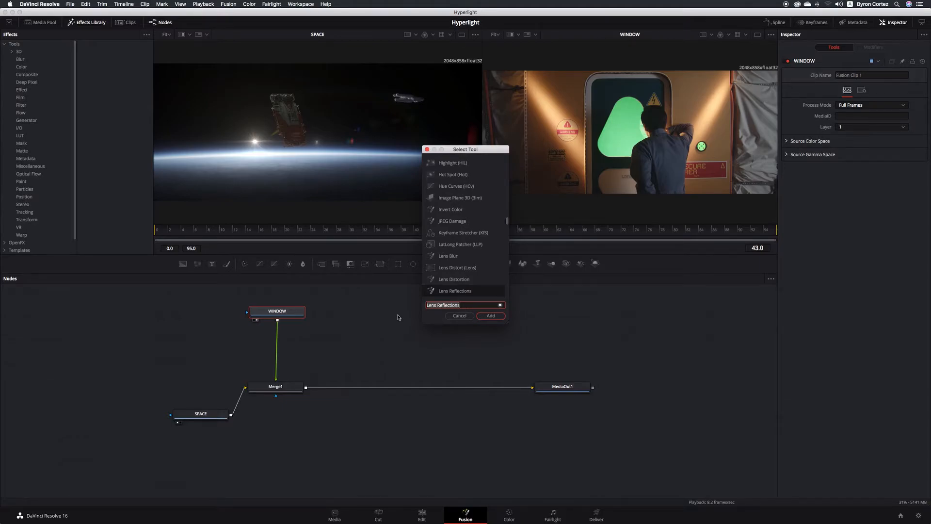
pyautogui.press('BackSpace')
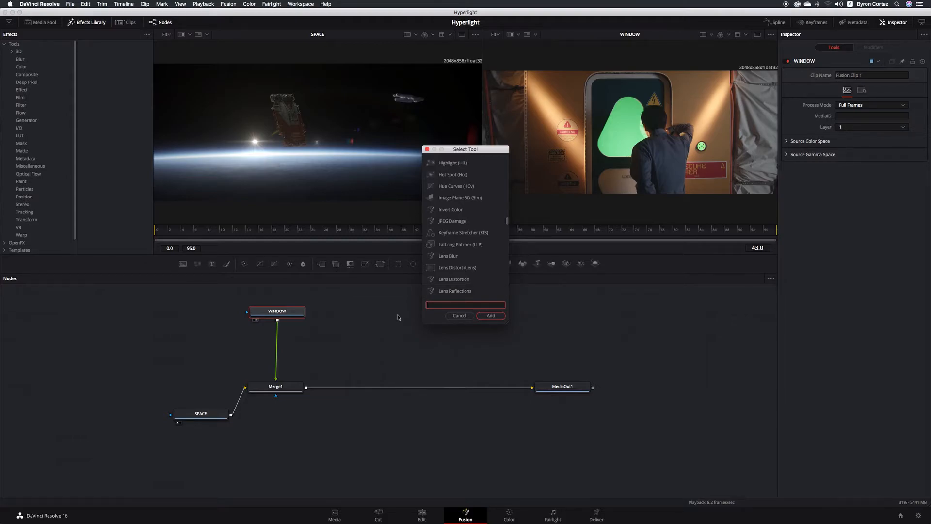
pyautogui.write('Dela')
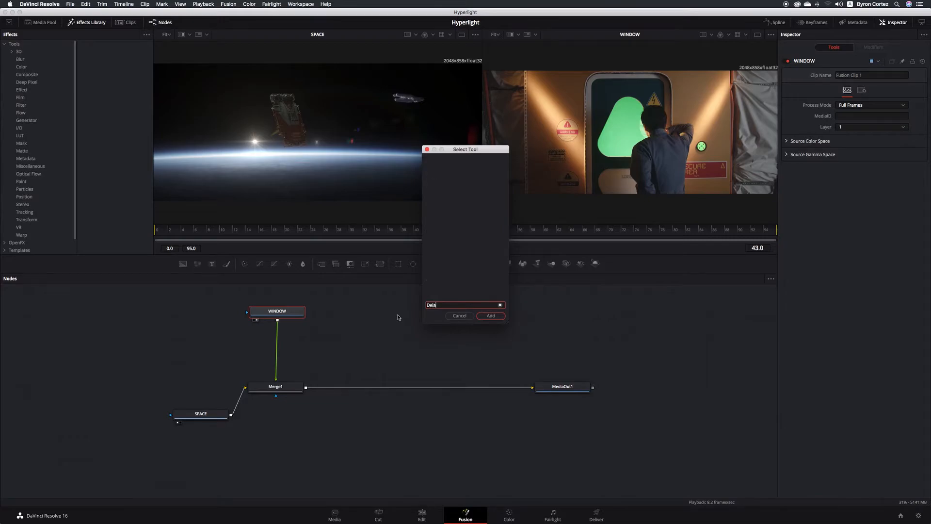
pyautogui.press('BackSpace')
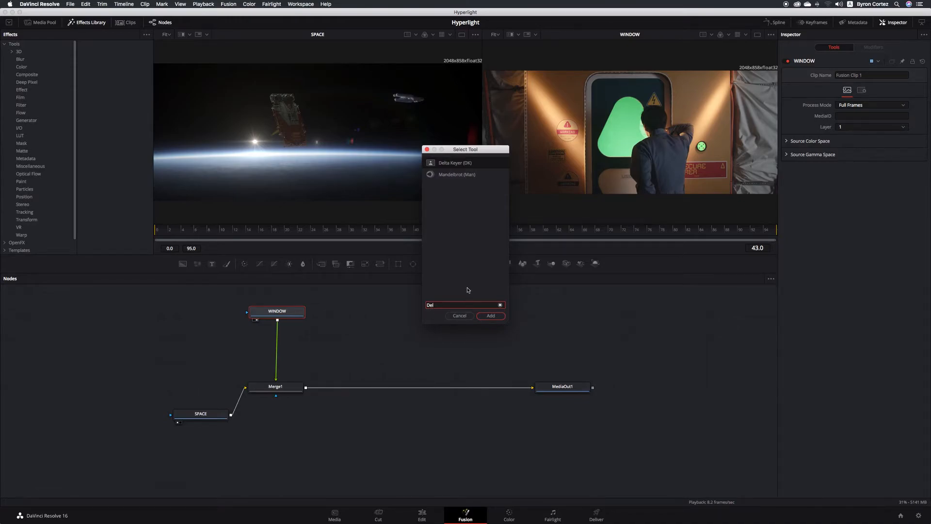
pyautogui.write('ta Keyer')
pyautogui.click(500, 318)
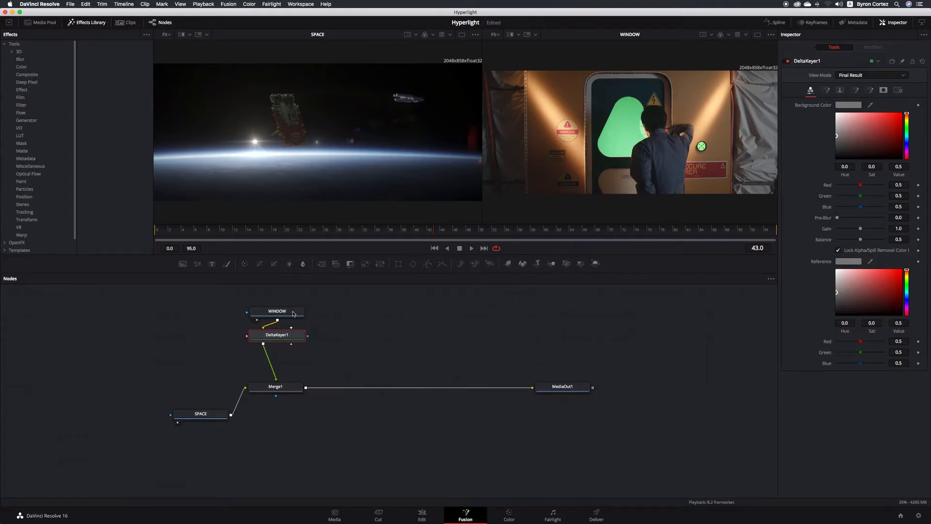
# - Try sampling the green in DeltaKeyer1, view MediaOut1 on the right, then delete DeltaKeyer1
pyautogui.moveTo(298, 337); pyautogui.dragTo(309, 346)
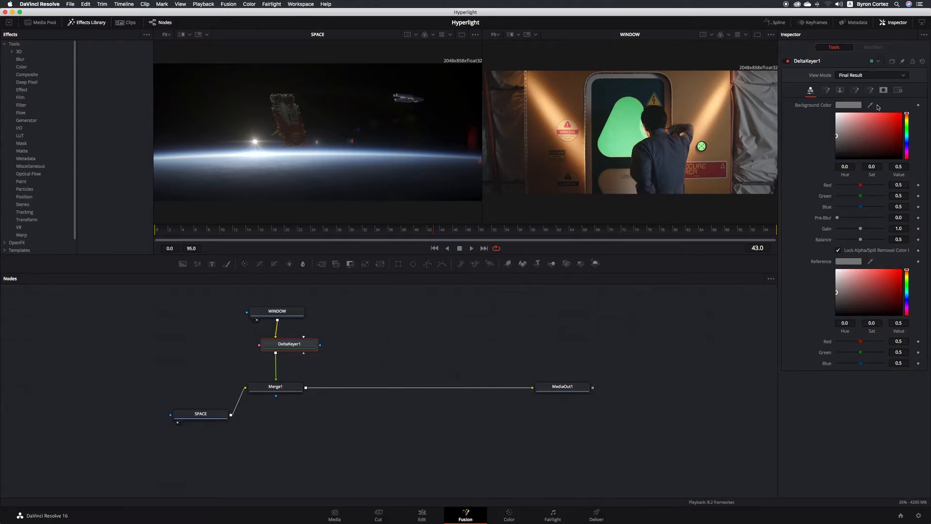
pyautogui.moveTo(871, 106); pyautogui.dragTo(626, 101)
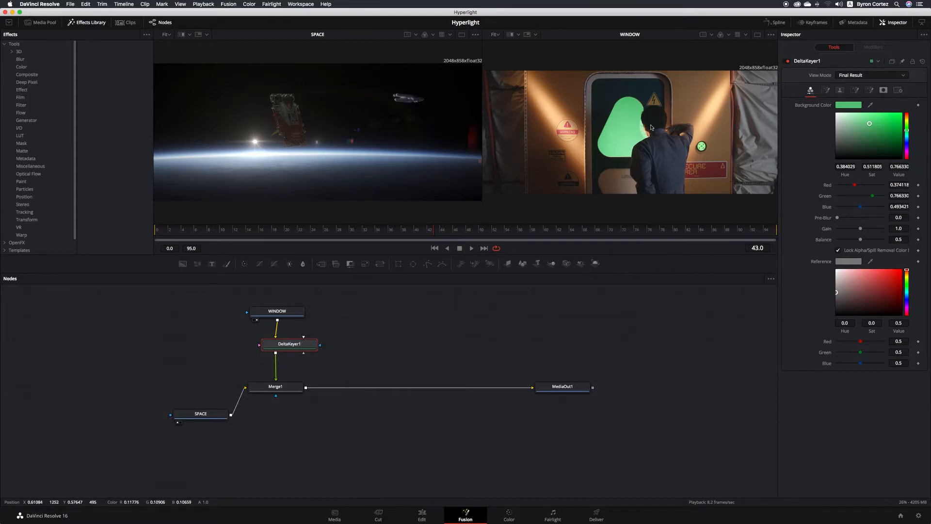
pyautogui.click(584, 390)
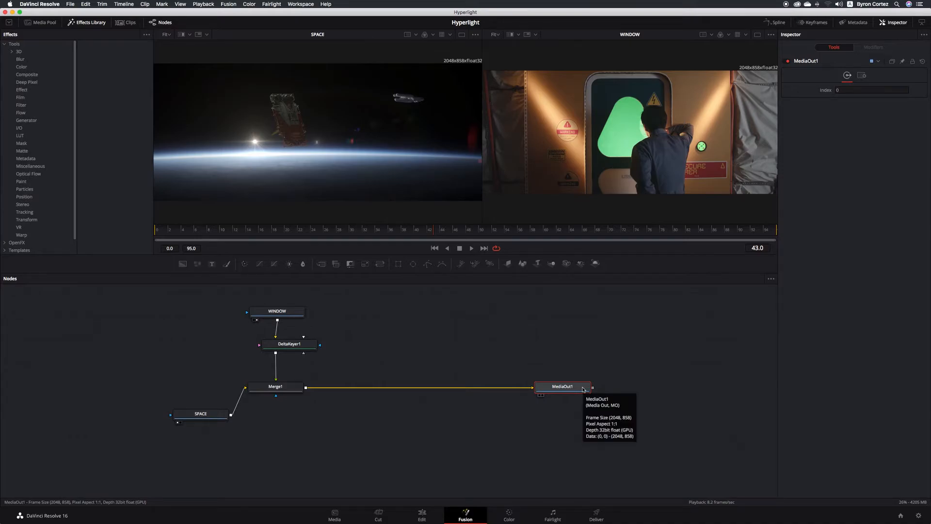
pyautogui.press('2')
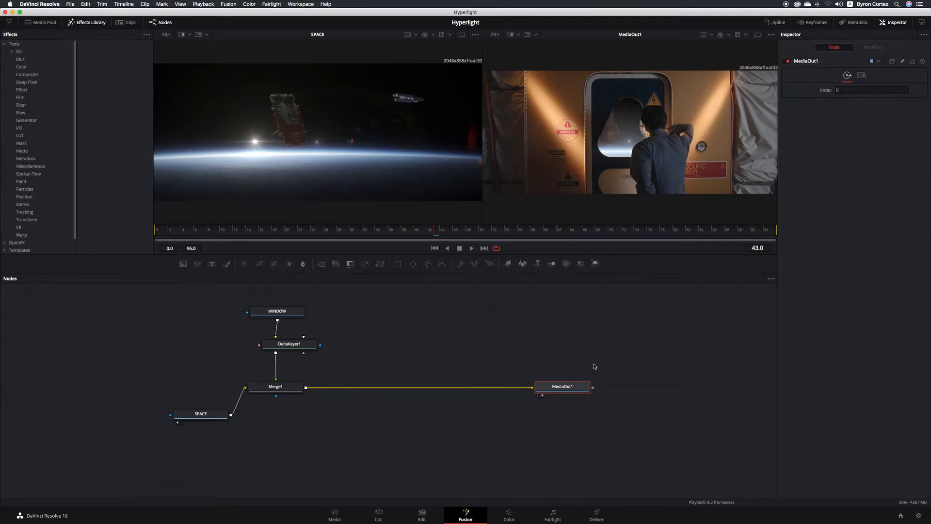
pyautogui.click(308, 345)
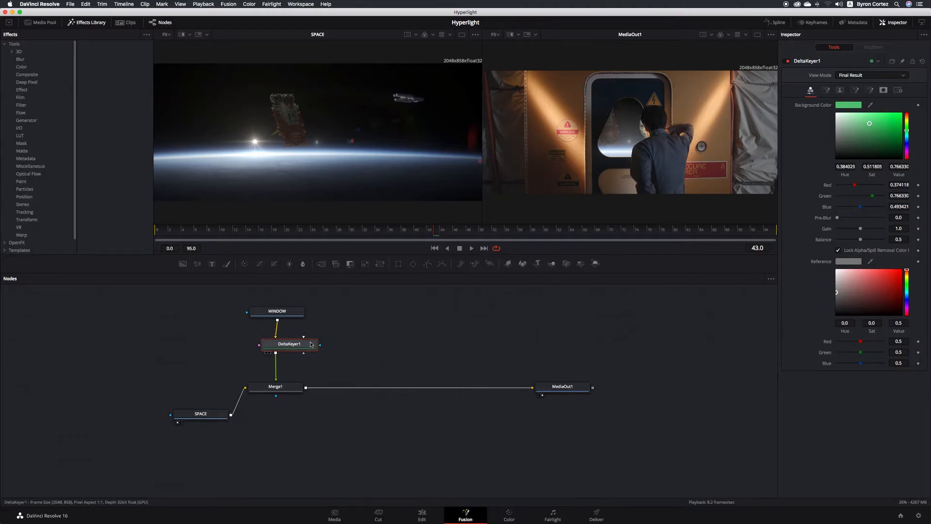
pyautogui.press('Delete')
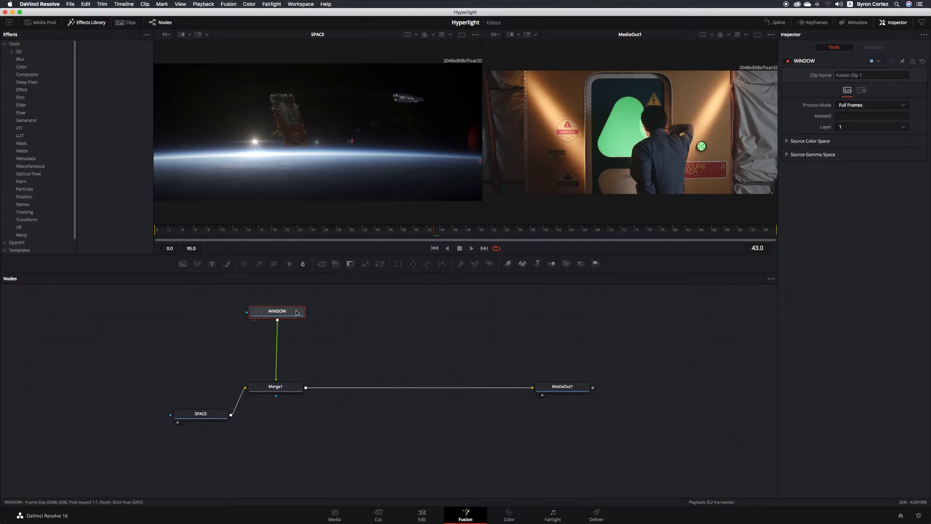
# - Add a fresh Delta Keyer after WINDOW and position it before Merge1
pyautogui.hotkey('shift', 'space')
pyautogui.write('Delta Keyer')
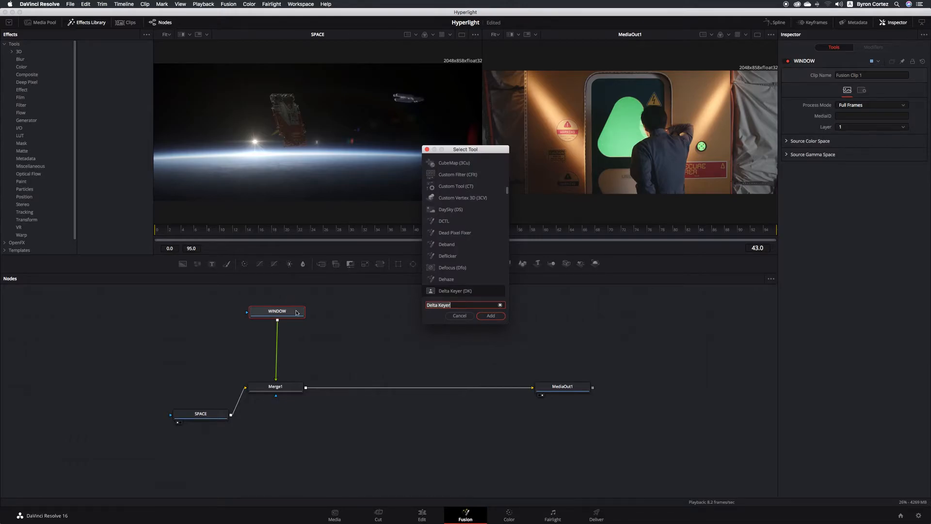
pyautogui.click(491, 315)
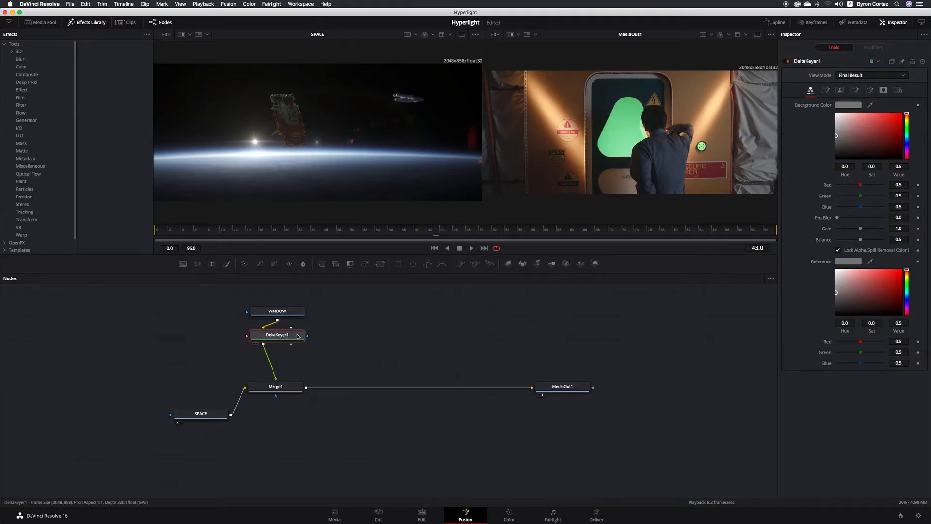
pyautogui.moveTo(300, 338); pyautogui.dragTo(312, 342)
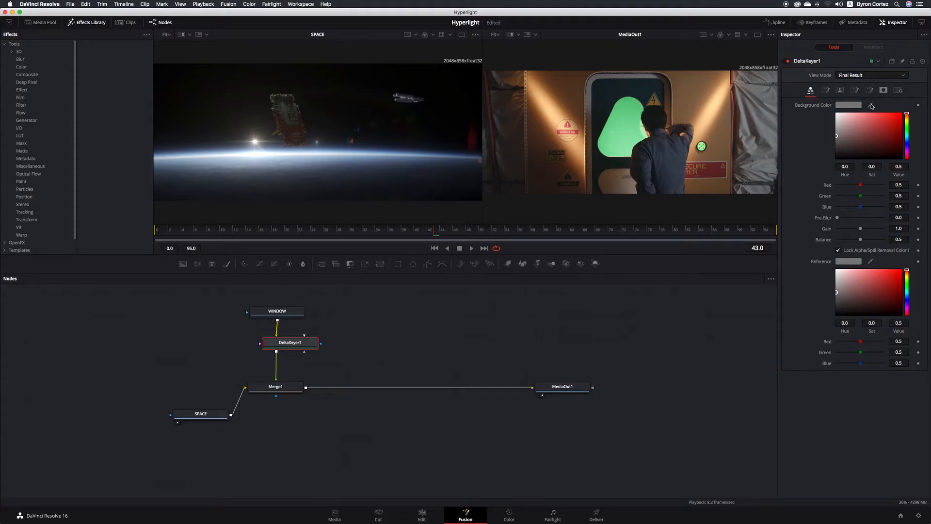
# - Sample the green screen as DeltaKeyer1's background colour and show its keyed output in the left viewer
pyautogui.moveTo(871, 106); pyautogui.dragTo(627, 128)
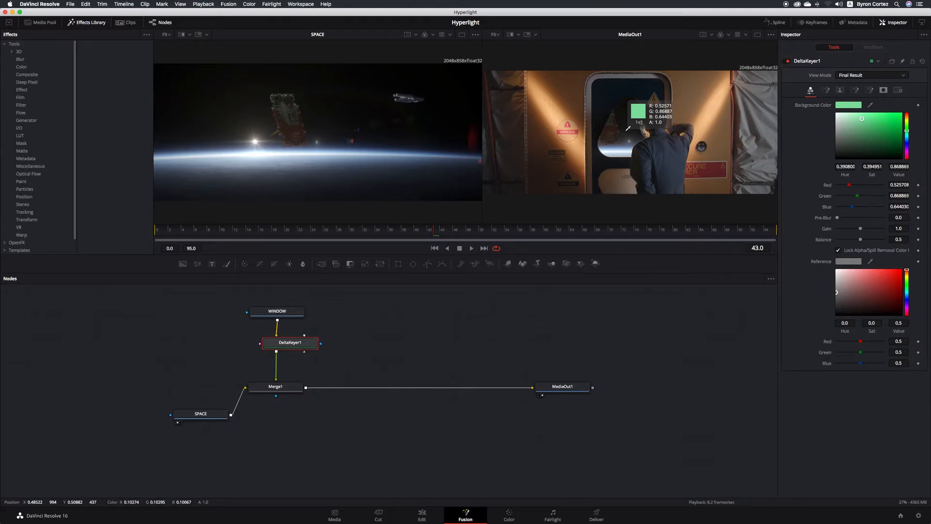
pyautogui.moveTo(627, 128); pyautogui.dragTo(626, 133)
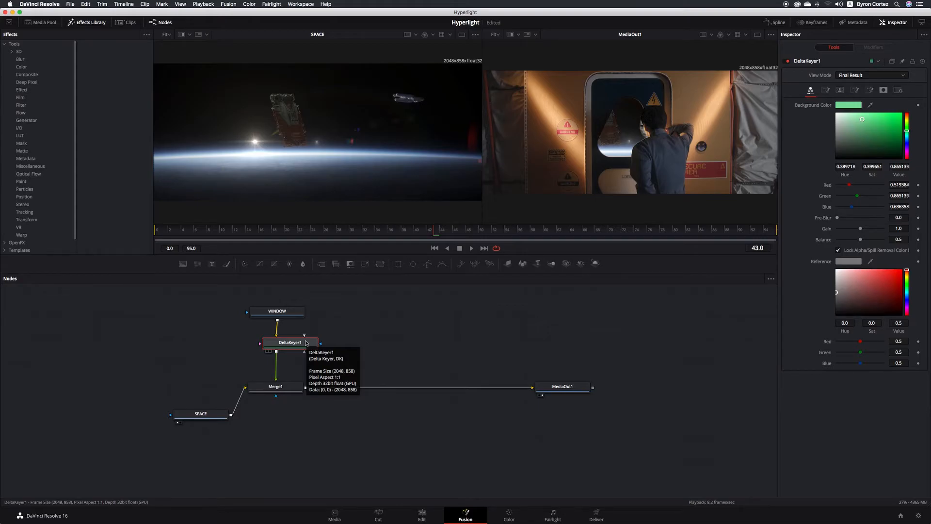
pyautogui.click(267, 352)
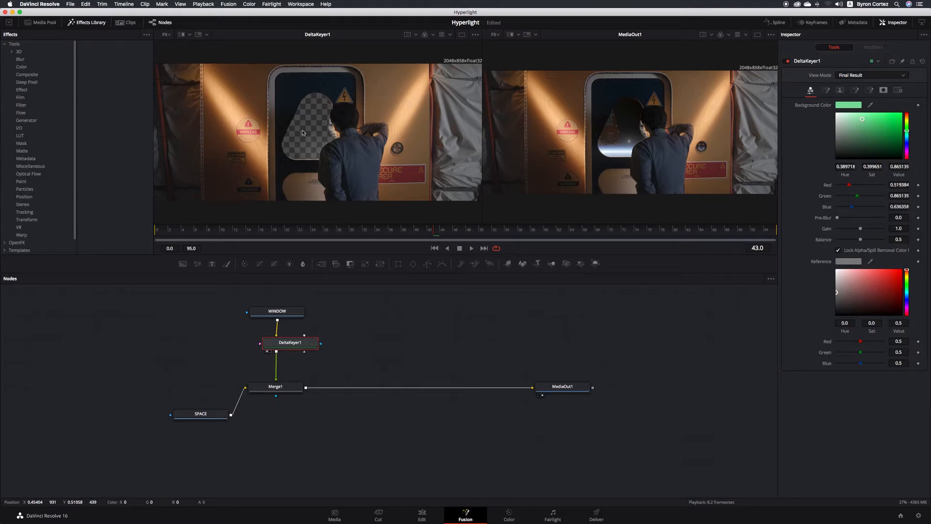
# - Save the project with Cmd+S to keep the keyed door-window composite
pyautogui.press('super+s')
# - Switch the left viewer to DeltaKeyer1's Alpha channel to inspect the matte
pyautogui.click(433, 35)
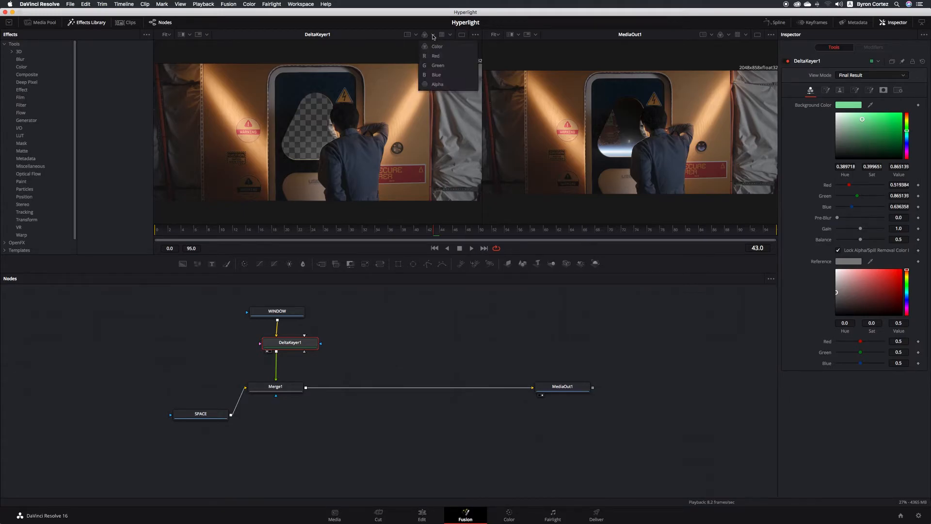
pyautogui.click(441, 86)
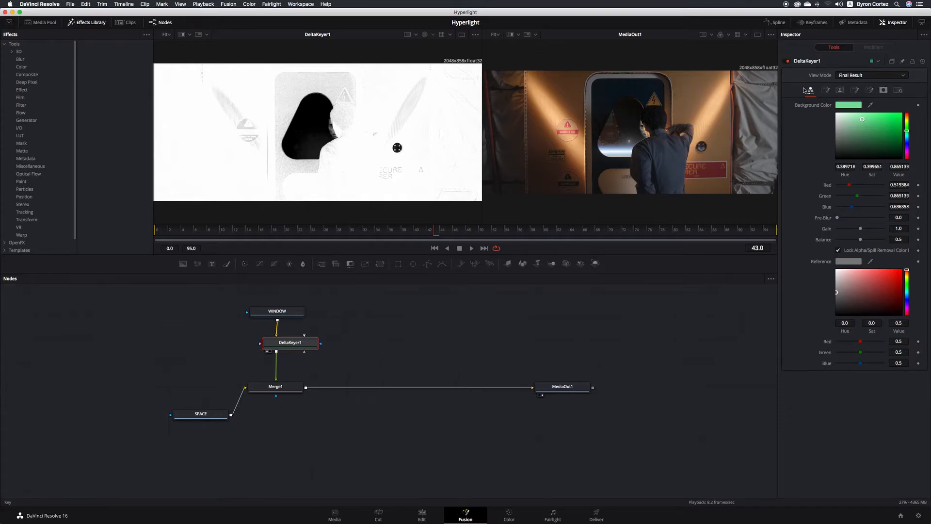
# - Set DeltaKeyer1's matte Threshold to Low 0.0, High 0.811 for solid white, then save
pyautogui.click(840, 90)
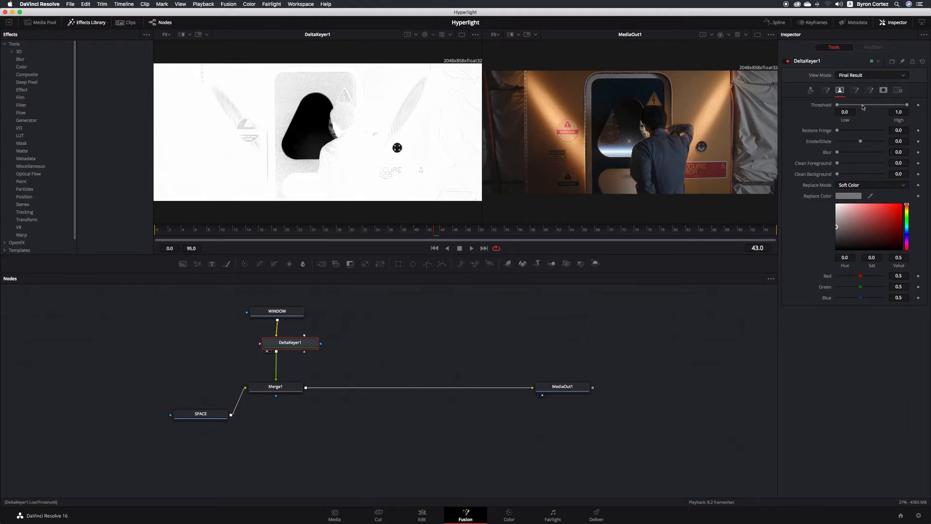
pyautogui.moveTo(841, 106)
pyautogui.mouseDown()
pyautogui.moveTo(894, 107)
pyautogui.moveTo(834, 107)
pyautogui.mouseUp()
pyautogui.moveTo(908, 107); pyautogui.dragTo(895, 106)
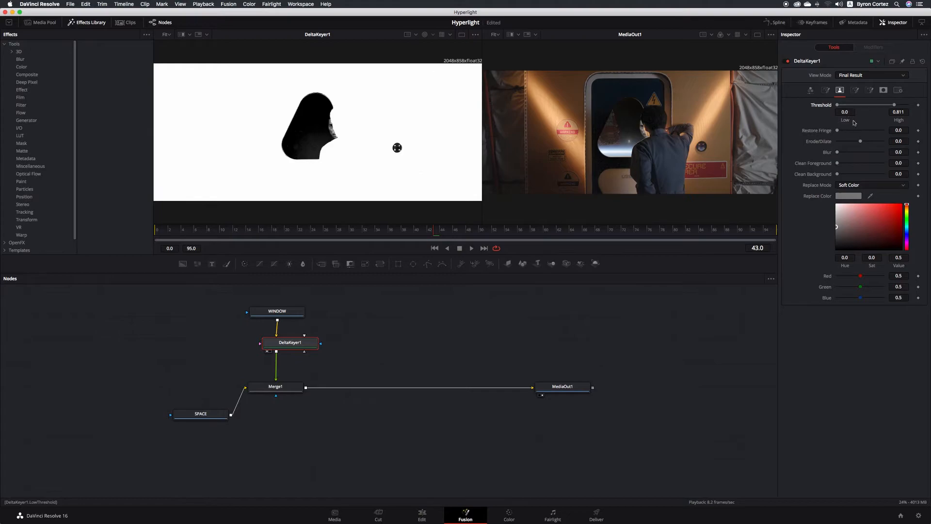
pyautogui.press('super+s')
# - Show the unkeyed WINDOW clip in full Color in the left viewer
pyautogui.click(294, 314)
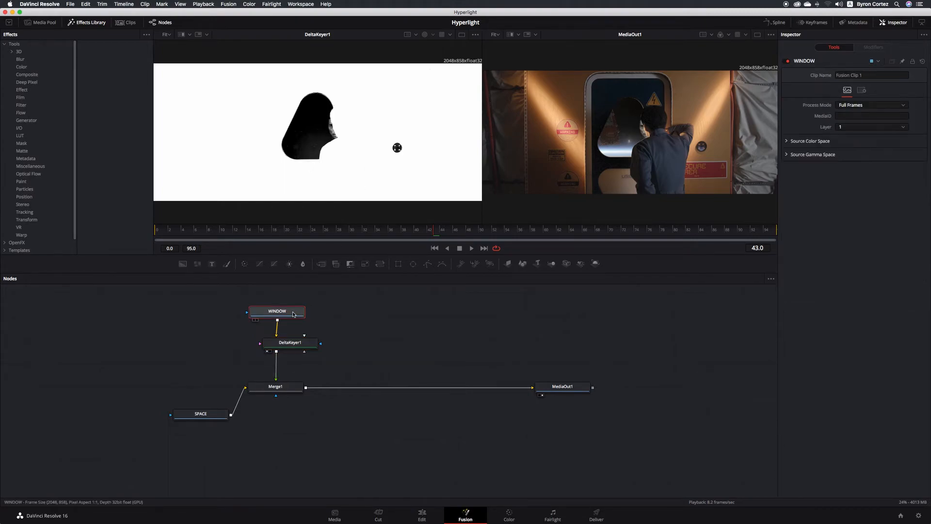
pyautogui.press('1')
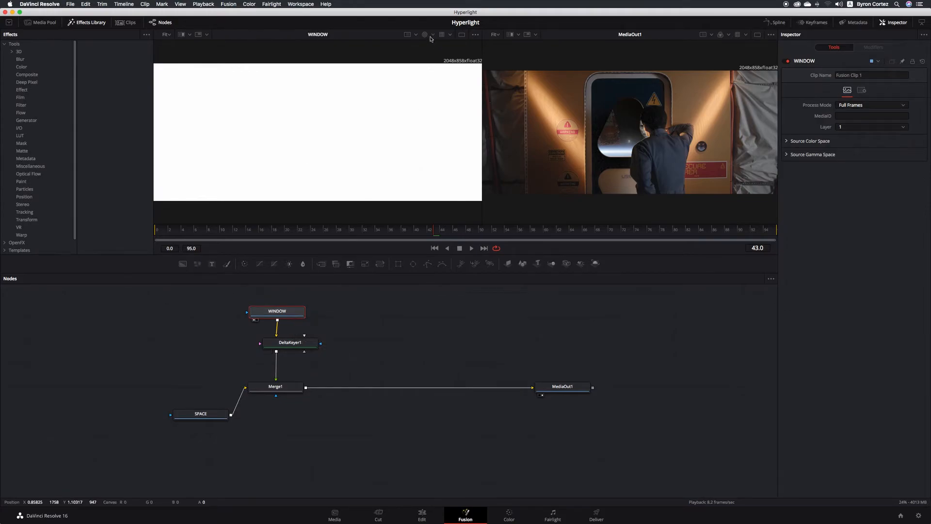
pyautogui.click(430, 37)
pyautogui.click(437, 47)
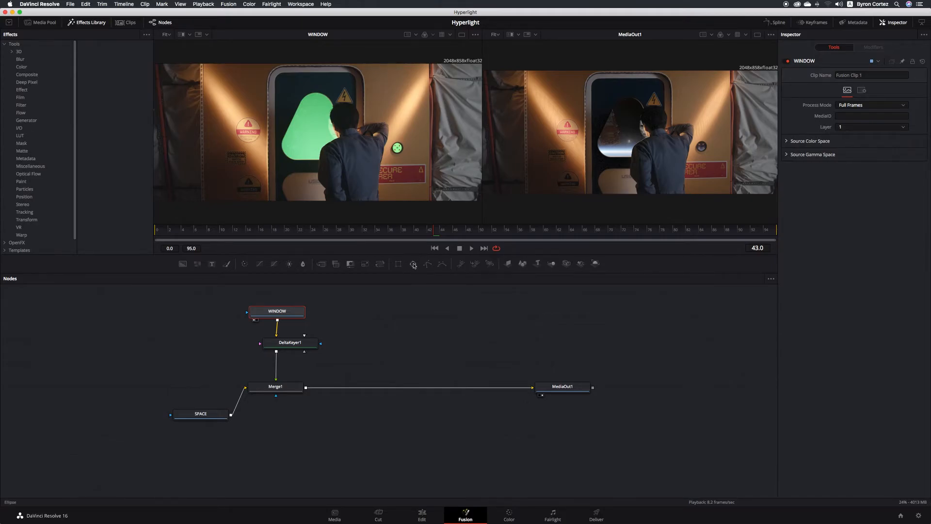
# - Add an Ellipse mask shrunk onto the green light at centre 0.744, 0.381, and save
pyautogui.moveTo(414, 265); pyautogui.dragTo(362, 327)
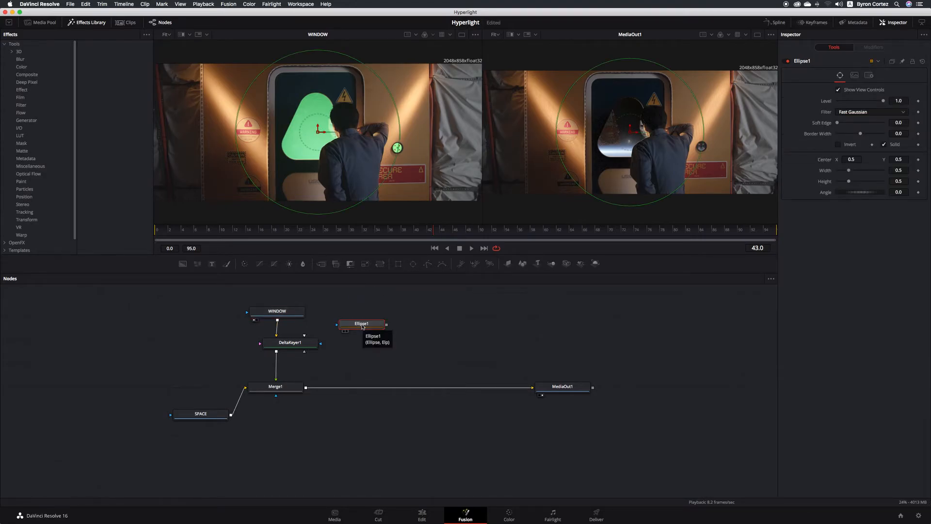
pyautogui.moveTo(318, 213); pyautogui.dragTo(320, 145)
pyautogui.moveTo(235, 132); pyautogui.dragTo(399, 149)
pyautogui.press('super+s')
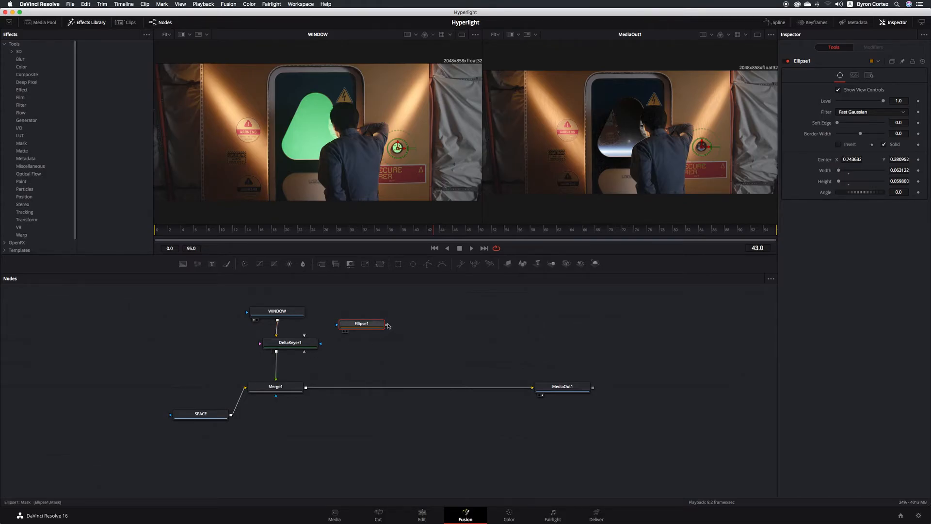
pyautogui.moveTo(387, 327)
pyautogui.mouseDown()
pyautogui.moveTo(365, 347)
pyautogui.moveTo(301, 339)
pyautogui.moveTo(309, 350)
pyautogui.moveTo(388, 340)
pyautogui.mouseUp()
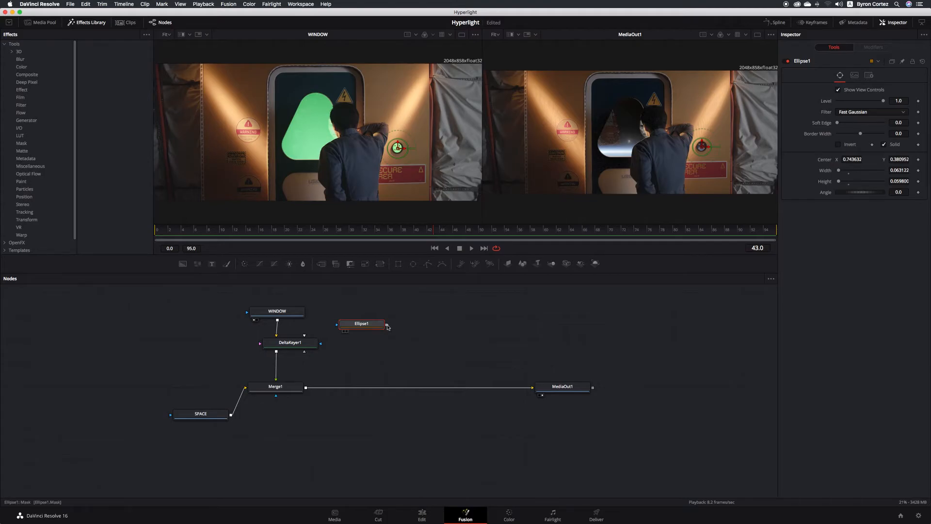
# - Connect Ellipse1's output to DeltaKeyer1's SolidMatte input and save
pyautogui.moveTo(387, 326); pyautogui.dragTo(289, 345)
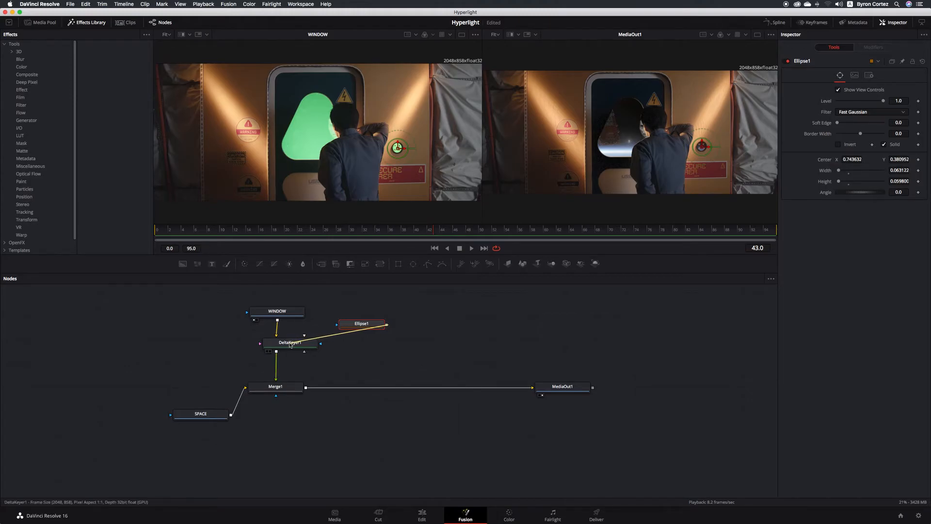
pyautogui.moveTo(289, 344); pyautogui.dragTo(290, 345)
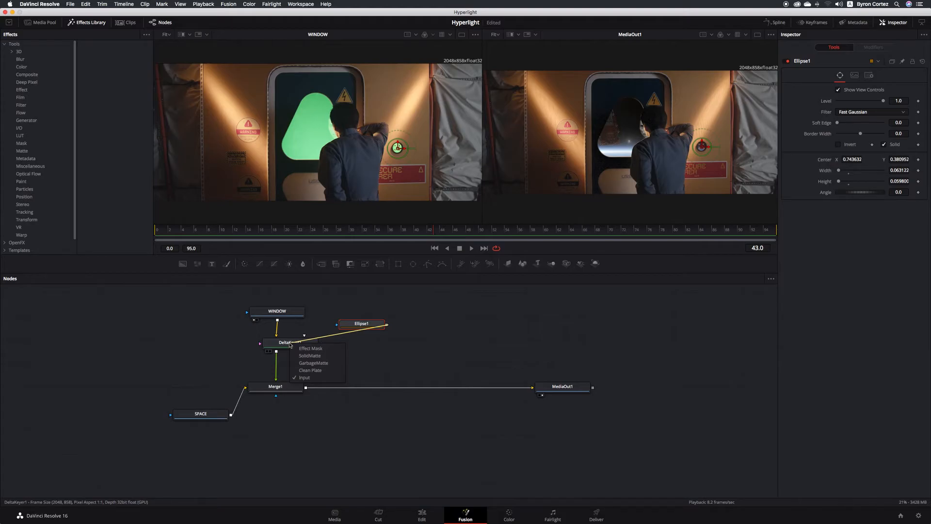
pyautogui.moveTo(290, 344); pyautogui.dragTo(318, 358)
pyautogui.press('cmd+s')
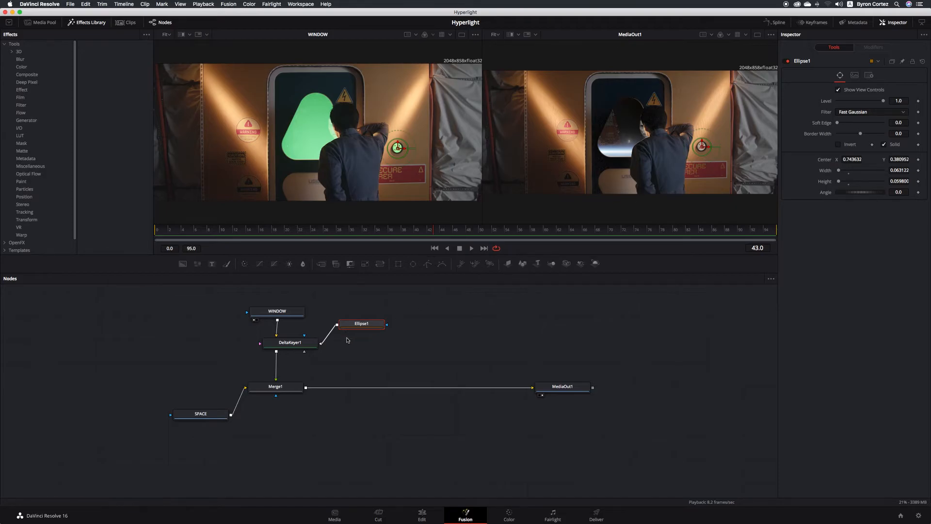
pyautogui.click(308, 344)
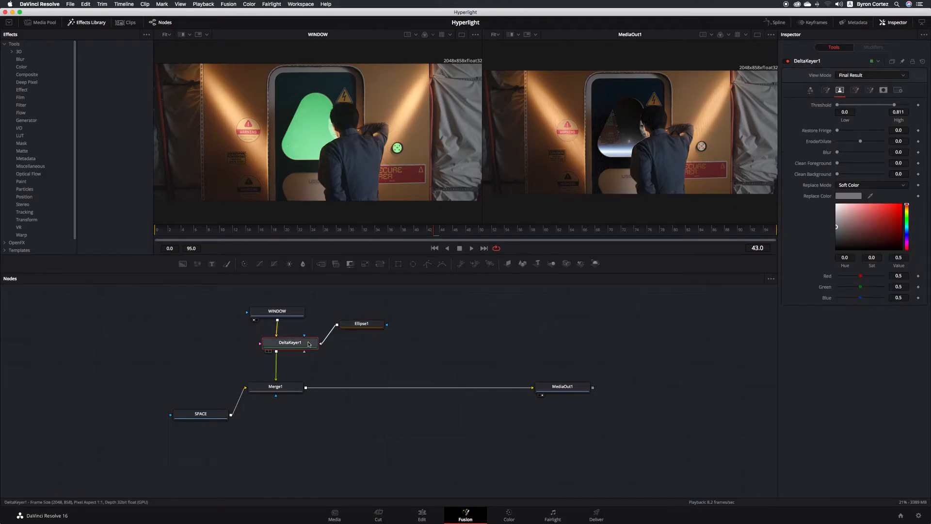
# - Set Solid Replace Mode to Hard Color with dark red sampled from the lit button
pyautogui.click(884, 90)
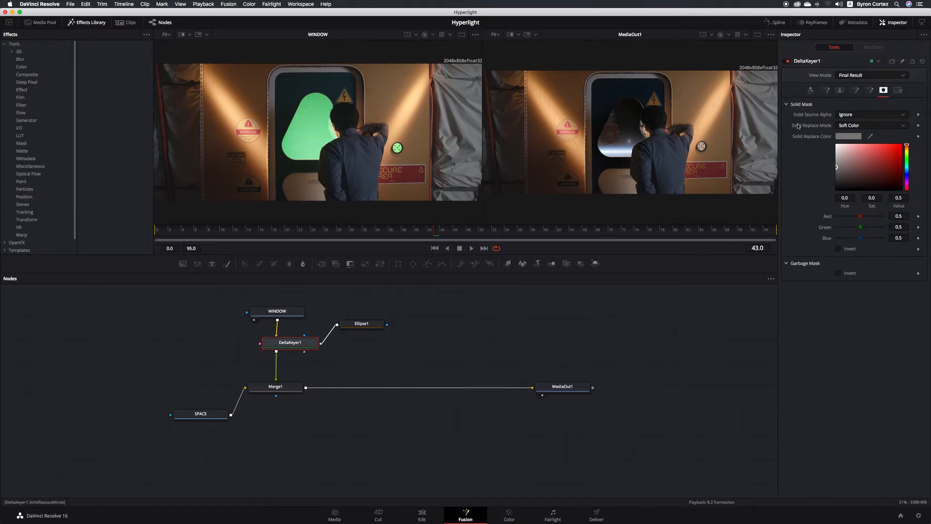
pyautogui.click(903, 127)
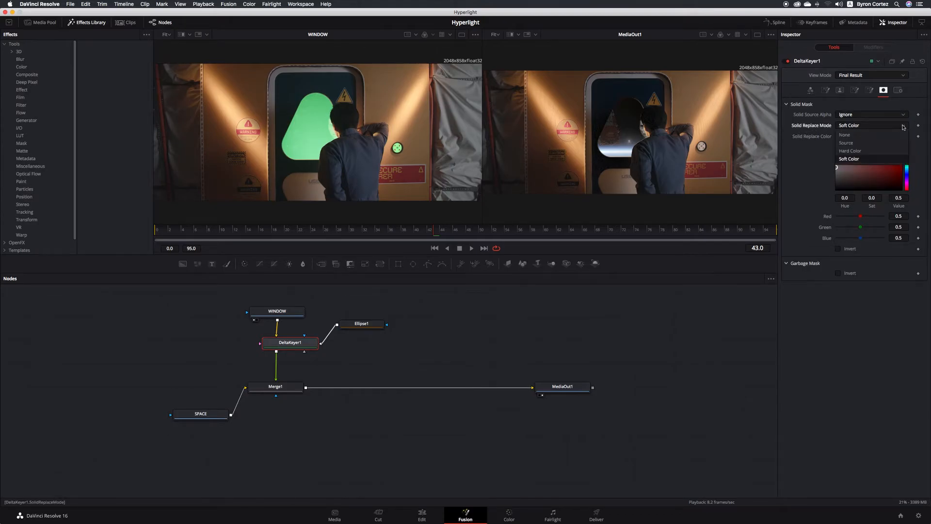
pyautogui.click(870, 152)
pyautogui.click(895, 153)
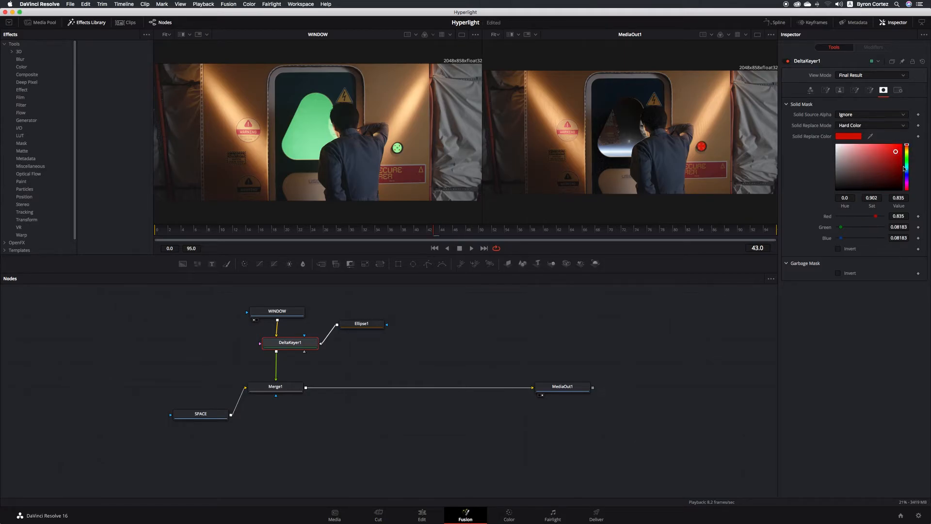
pyautogui.click(906, 170)
pyautogui.click(897, 164)
pyautogui.moveTo(897, 163)
pyautogui.mouseDown()
pyautogui.moveTo(901, 178)
pyautogui.moveTo(897, 150)
pyautogui.moveTo(889, 158)
pyautogui.moveTo(905, 142)
pyautogui.mouseUp()
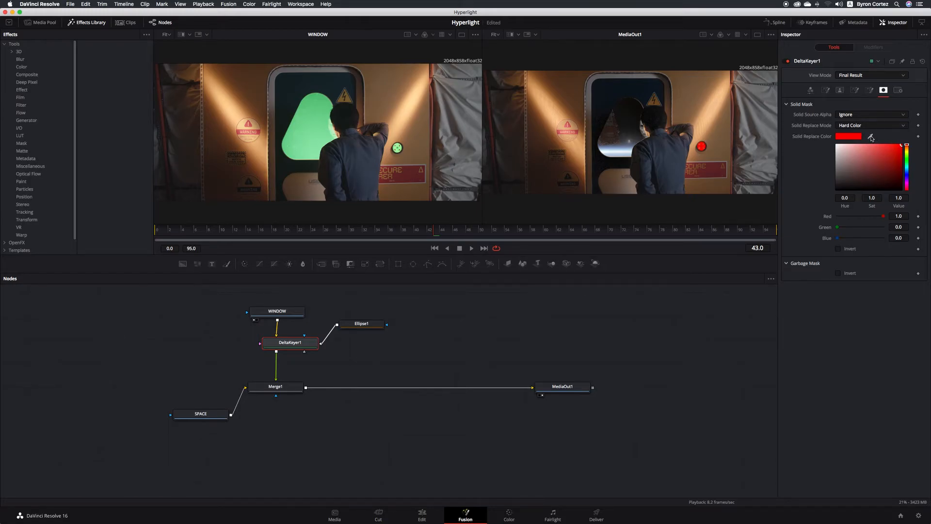
pyautogui.moveTo(871, 138); pyautogui.dragTo(763, 118)
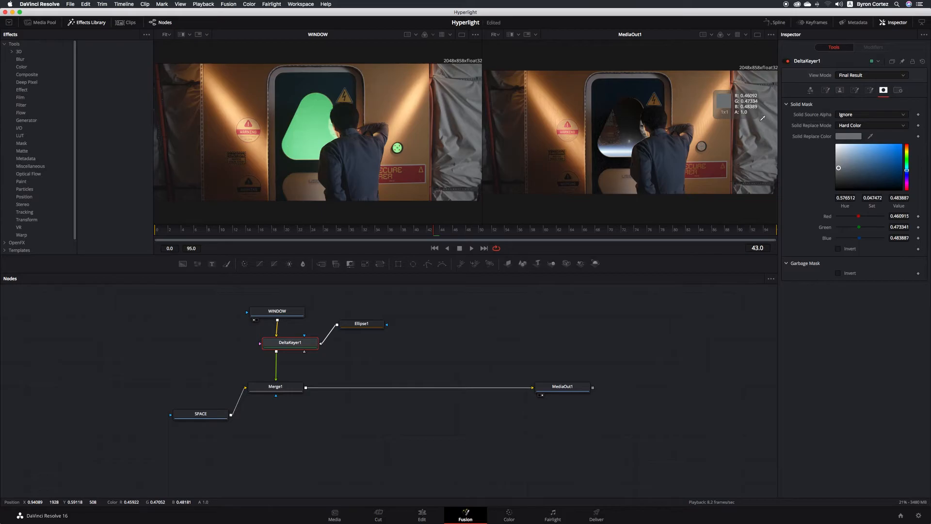
pyautogui.moveTo(763, 118); pyautogui.dragTo(712, 163)
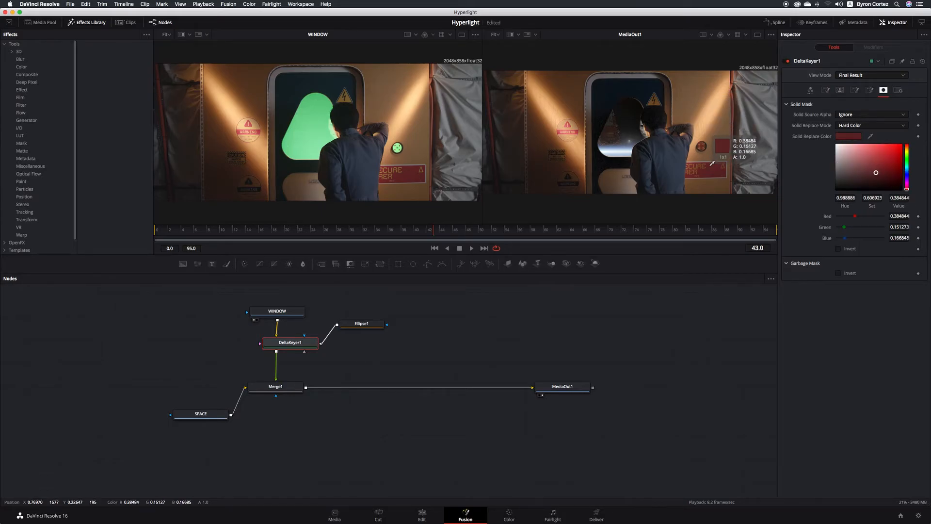
pyautogui.moveTo(712, 164); pyautogui.dragTo(710, 168)
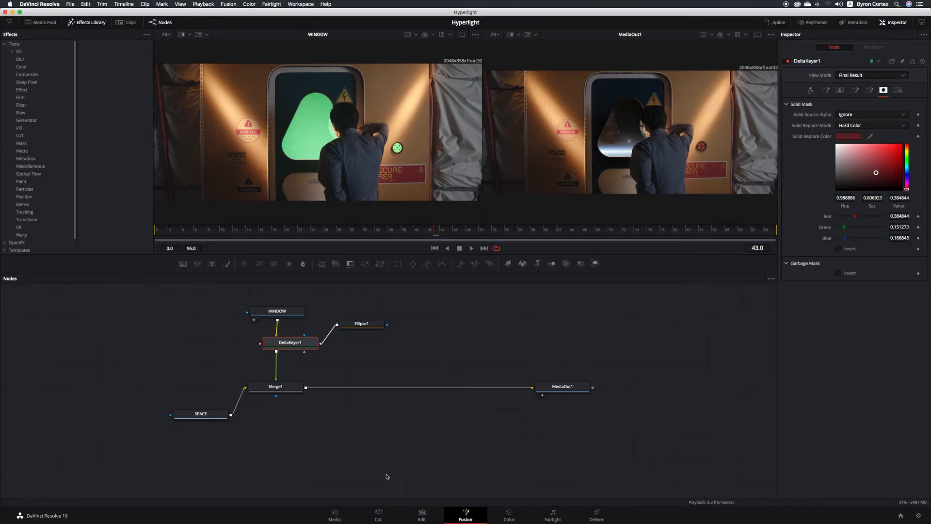
# - Back on the Edit page, play the timeline from the HUD face shot into the window composite
pyautogui.click(421, 515)
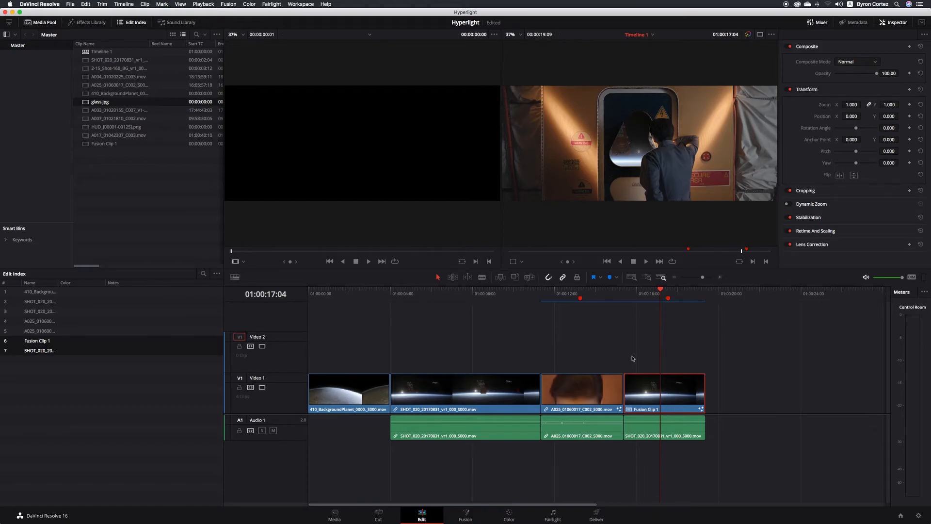
pyautogui.click(517, 296)
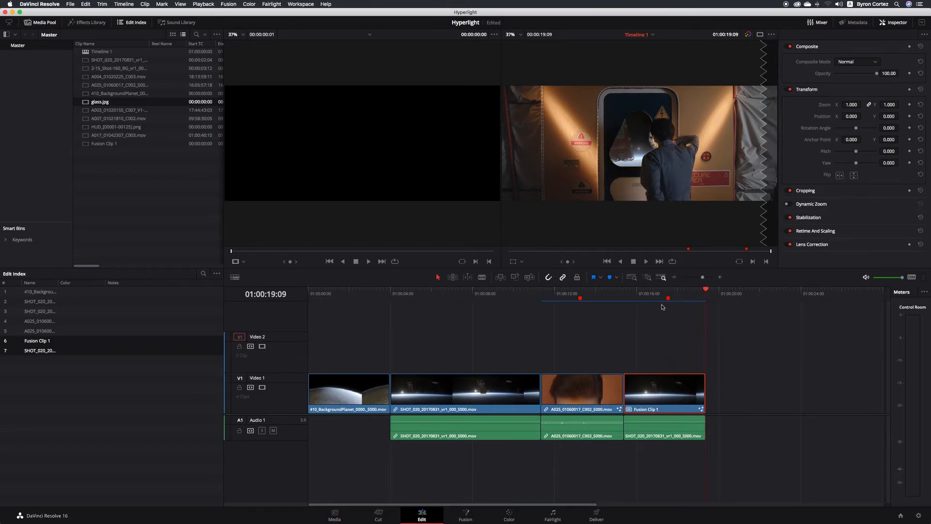
pyautogui.click(614, 298)
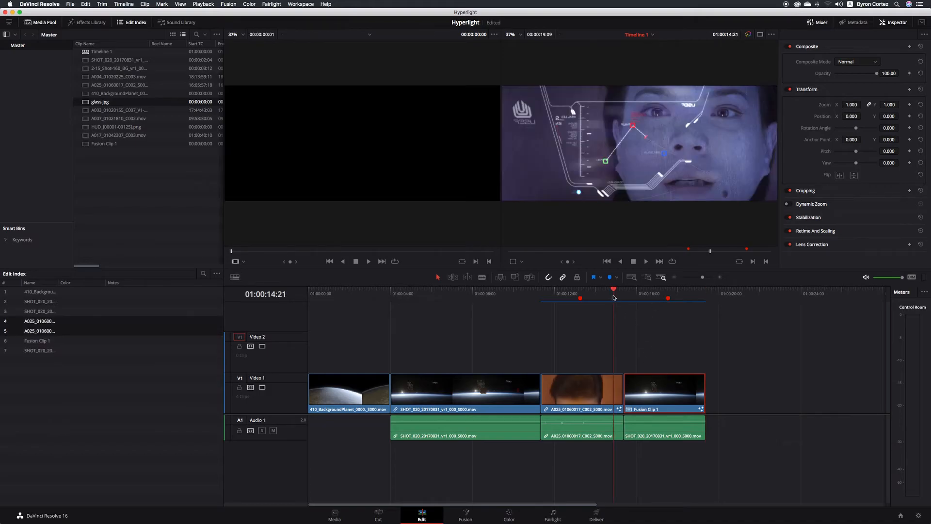
pyautogui.press('space')
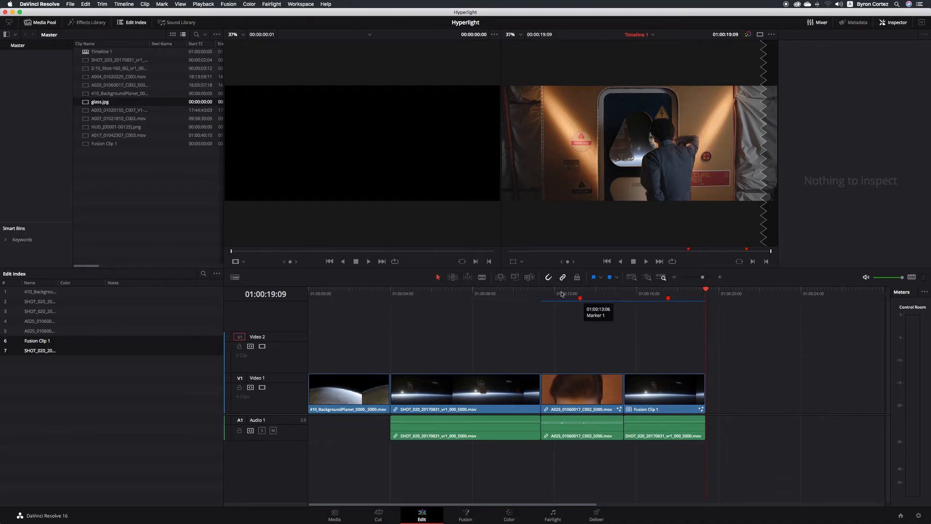
# - Place a Text+ title on Video 2 over the planet shot, trimmed to four seconds
pyautogui.click(94, 23)
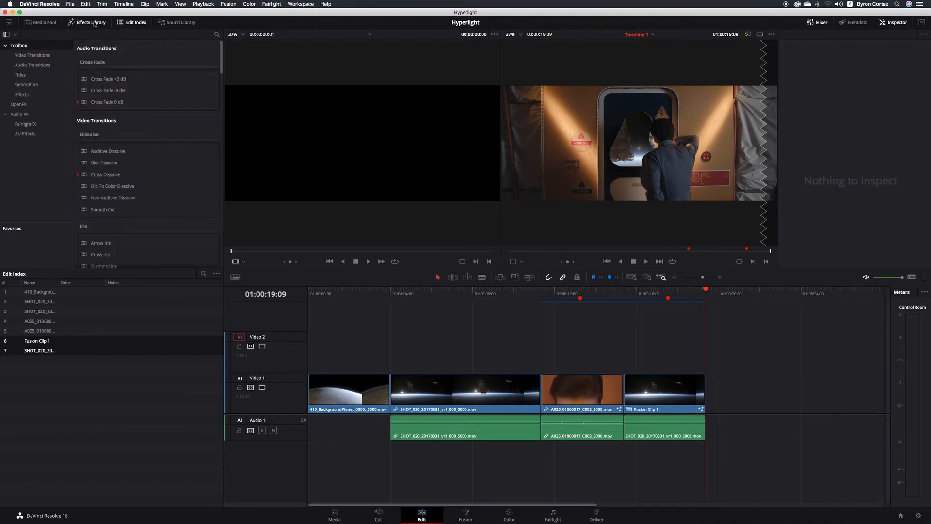
pyautogui.click(26, 76)
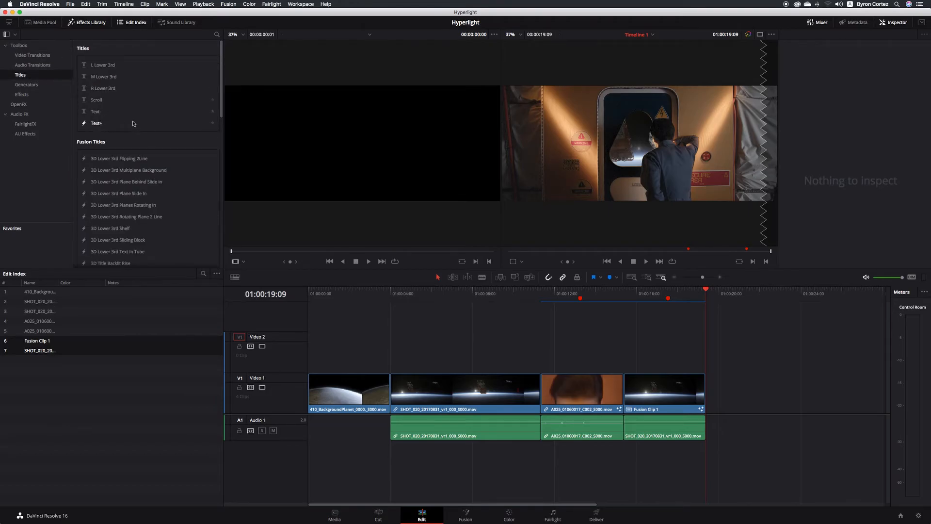
pyautogui.click(96, 124)
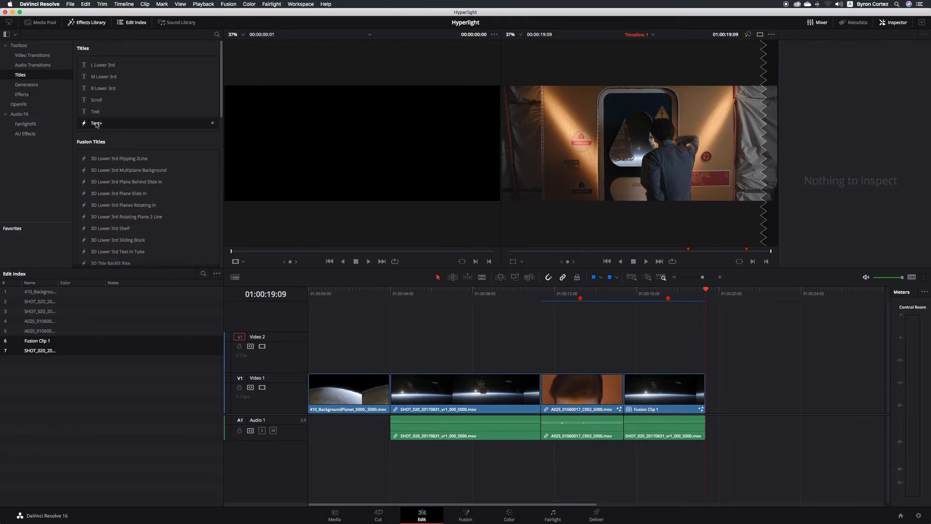
pyautogui.moveTo(97, 125); pyautogui.dragTo(308, 349)
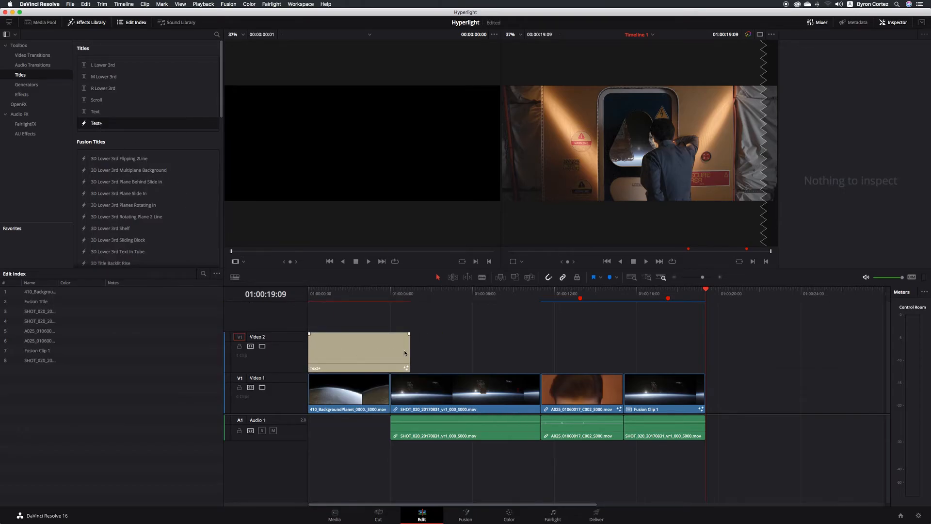
pyautogui.moveTo(410, 351); pyautogui.dragTo(390, 351)
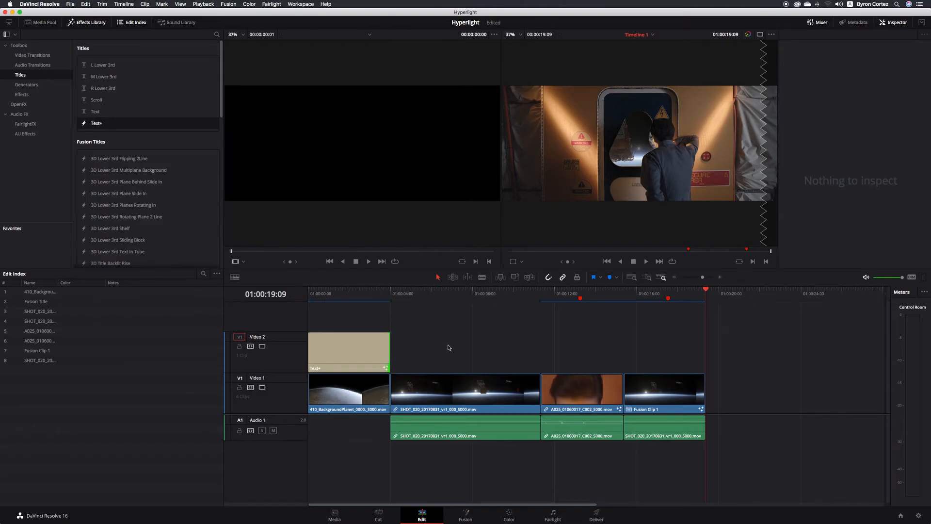
# - Replace the title's placeholder text with 'Hiperlight' and preview it from the start
pyautogui.click(341, 347)
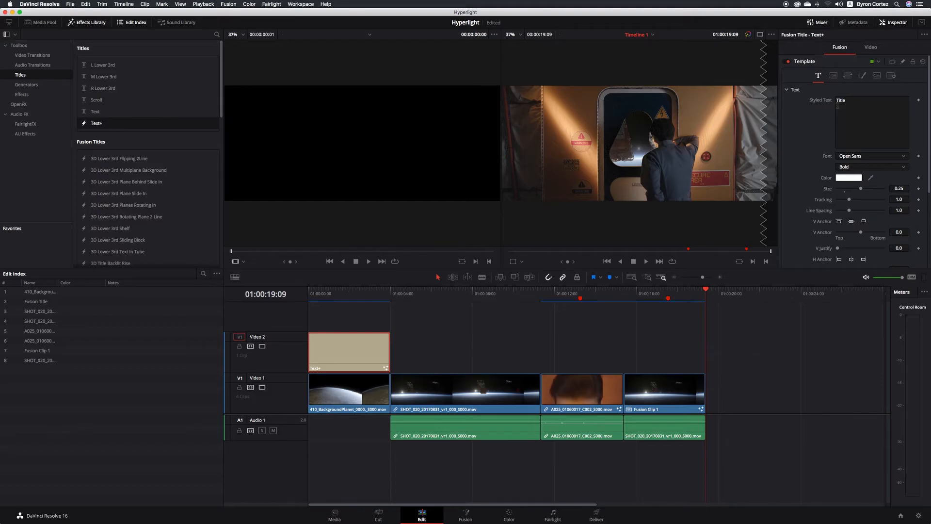
pyautogui.click(858, 101)
pyautogui.press('BackSpace')
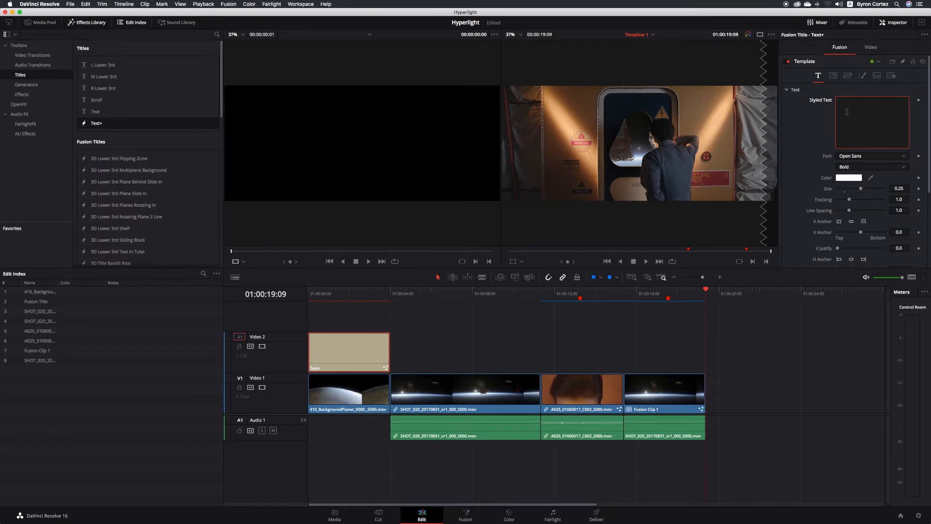
pyautogui.write('Hiperlight')
pyautogui.click(343, 292)
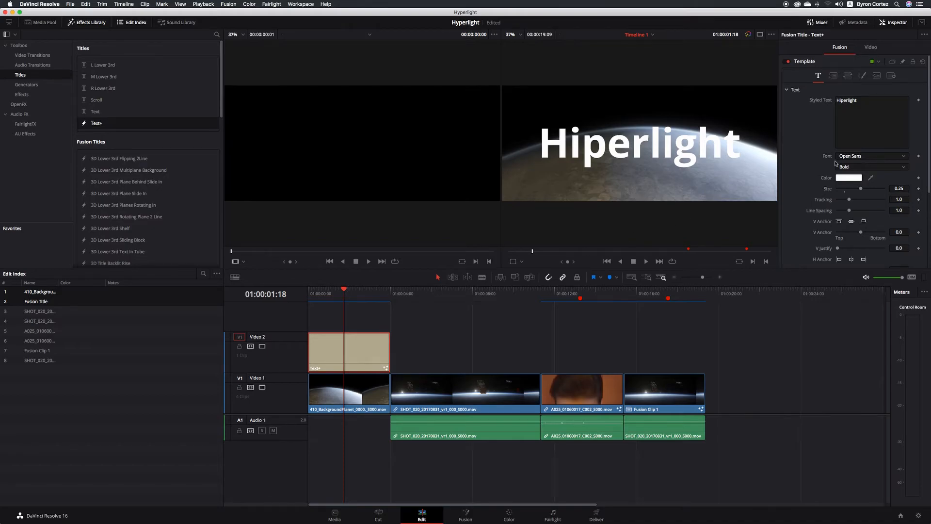
# - Change the title font to Myriad Pro Bold and reduce its size to about 0.13
pyautogui.click(896, 156)
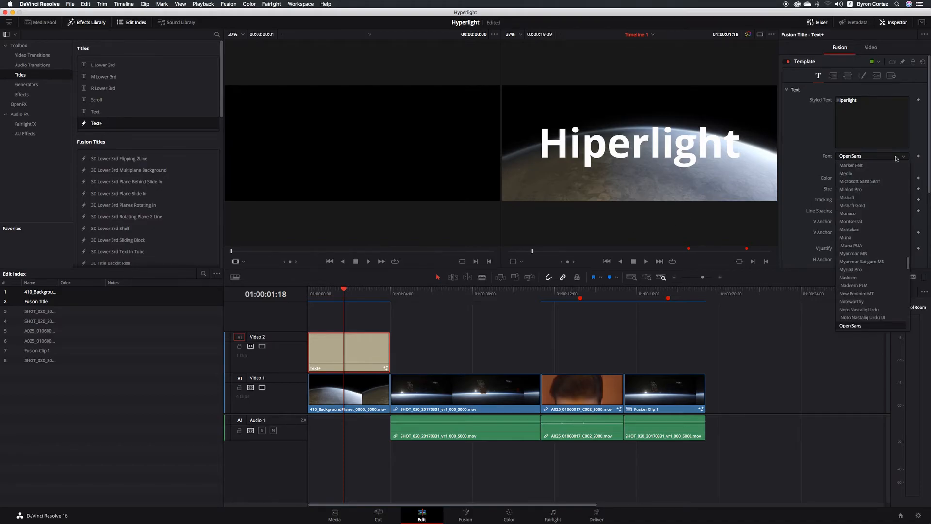
pyautogui.scroll(-3, 862, 238)
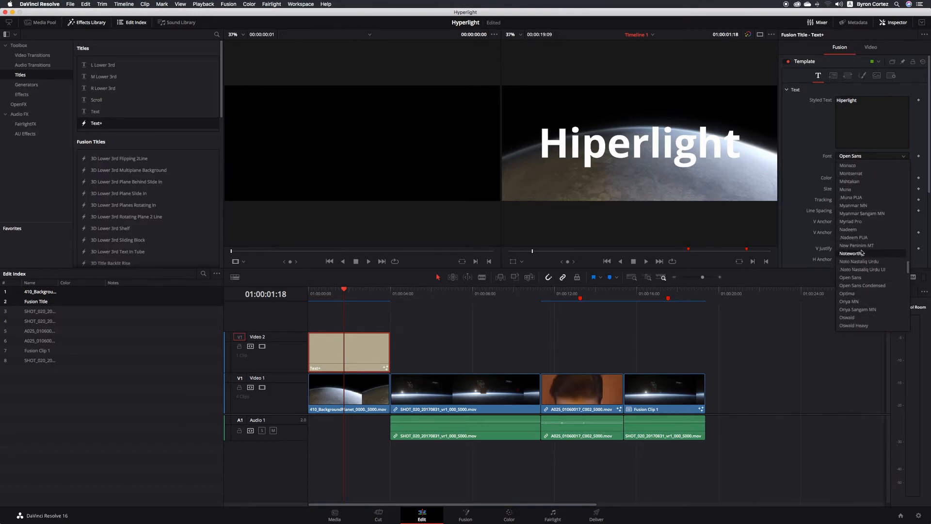
pyautogui.click(868, 221)
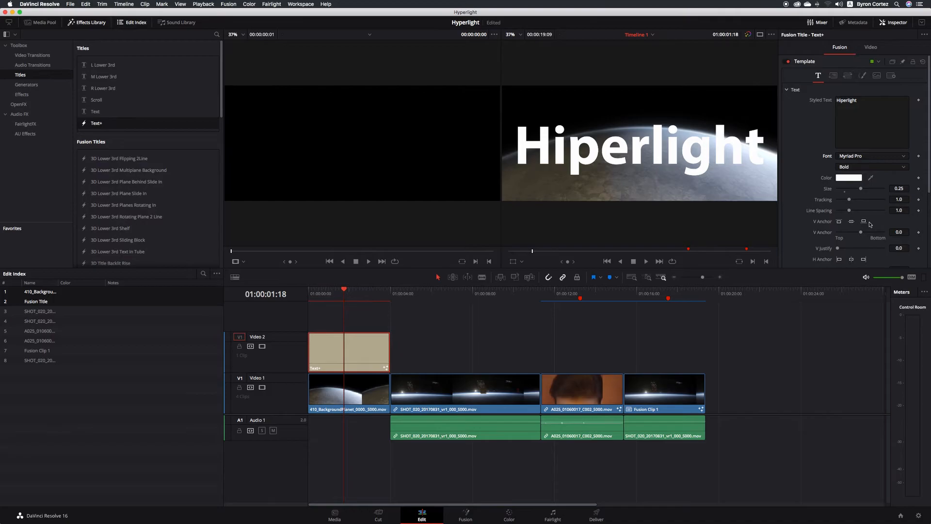
pyautogui.moveTo(861, 189); pyautogui.dragTo(851, 191)
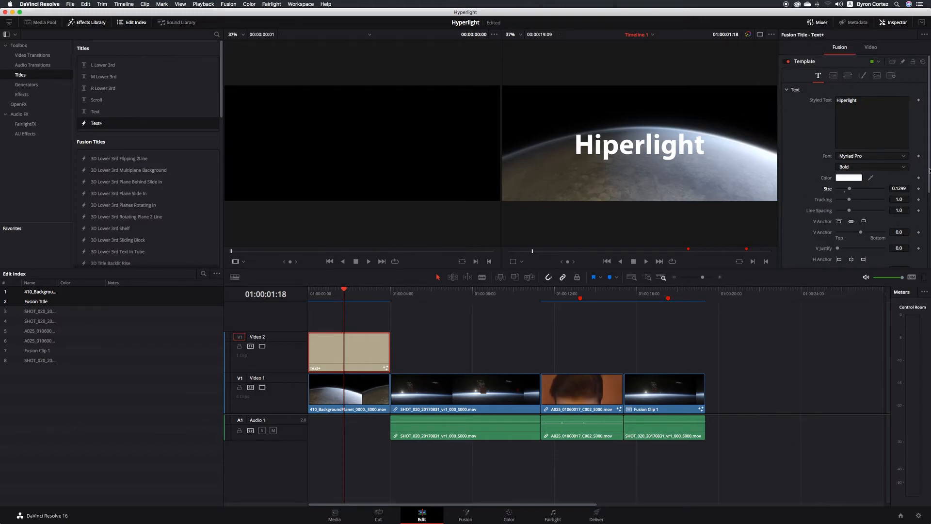
pyautogui.moveTo(929, 169)
pyautogui.mouseDown()
pyautogui.moveTo(929, 243)
pyautogui.moveTo(927, 167)
pyautogui.mouseUp()
# - In Shading element 1, try outline, block and border styles, then return to solid white fill
pyautogui.click(864, 76)
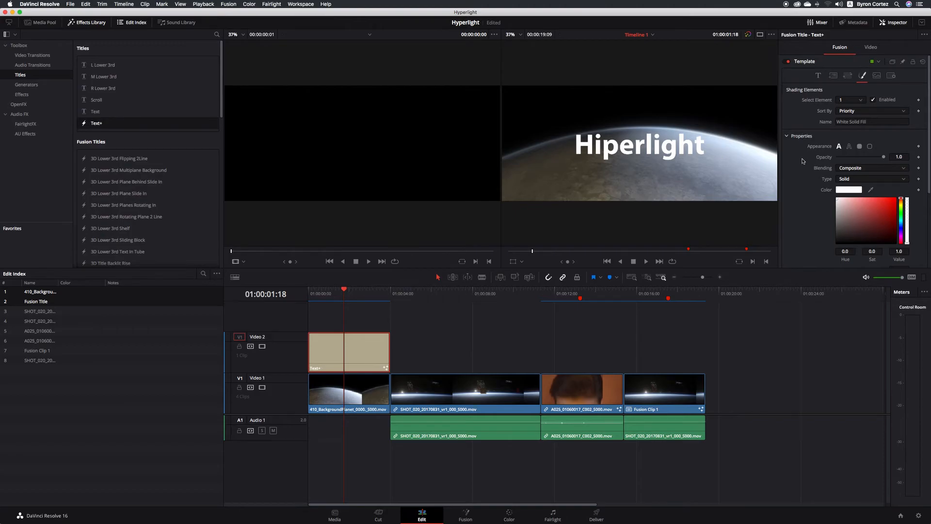
pyautogui.click(850, 146)
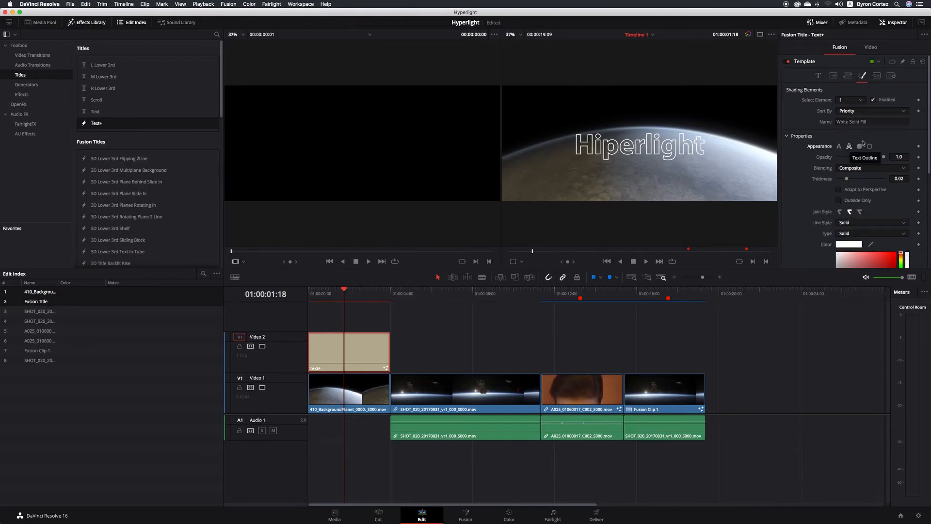
pyautogui.click(860, 146)
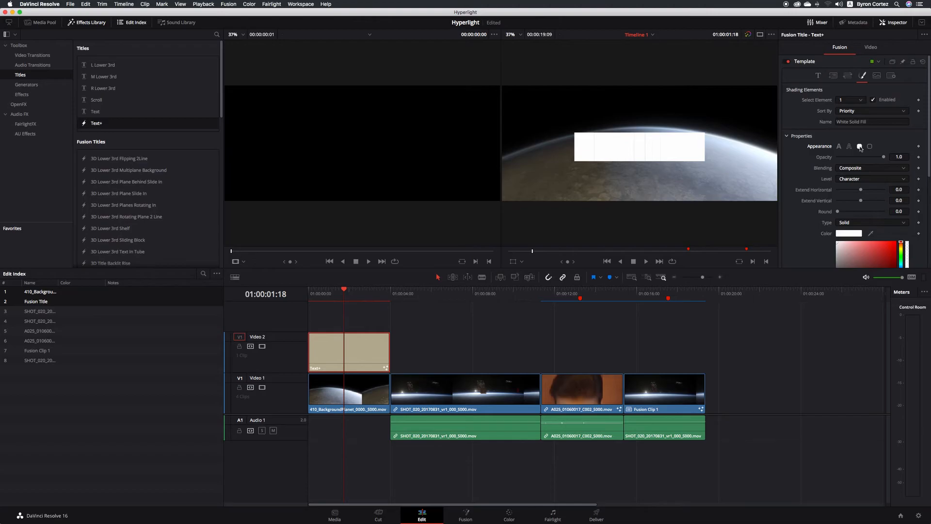
pyautogui.click(869, 146)
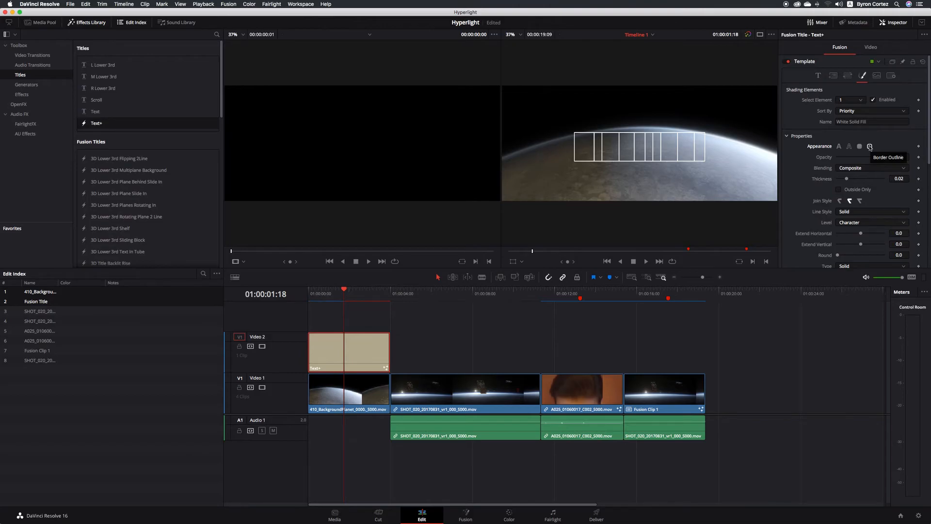
pyautogui.click(839, 147)
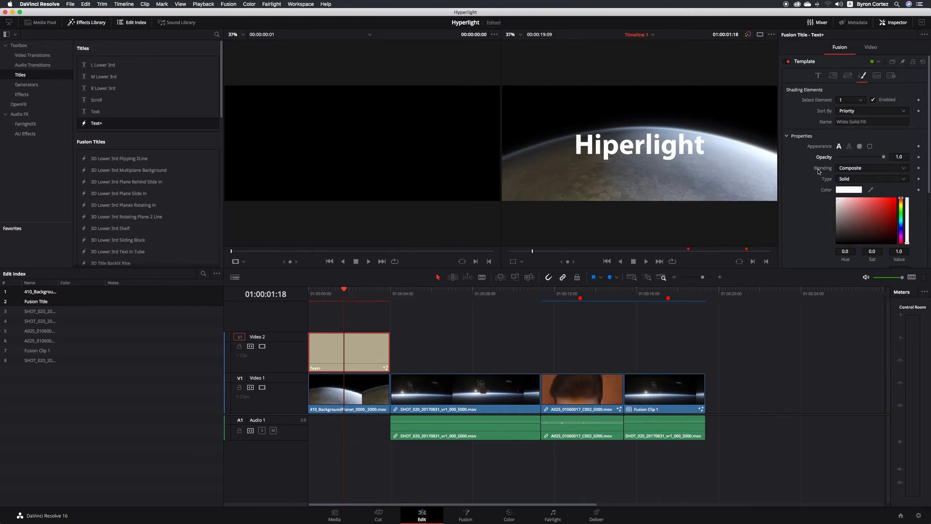
# - Change the title's fill type from Solid to Gradient
pyautogui.click(895, 181)
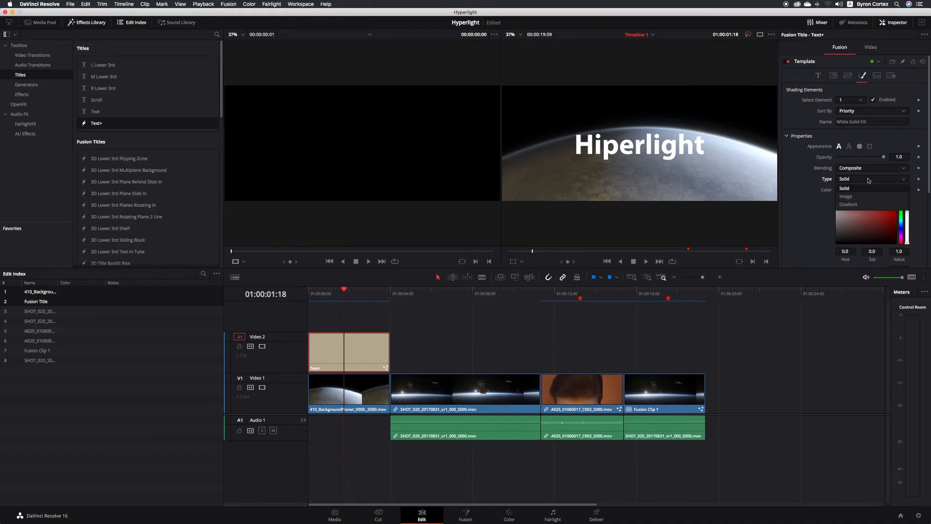
pyautogui.click(870, 196)
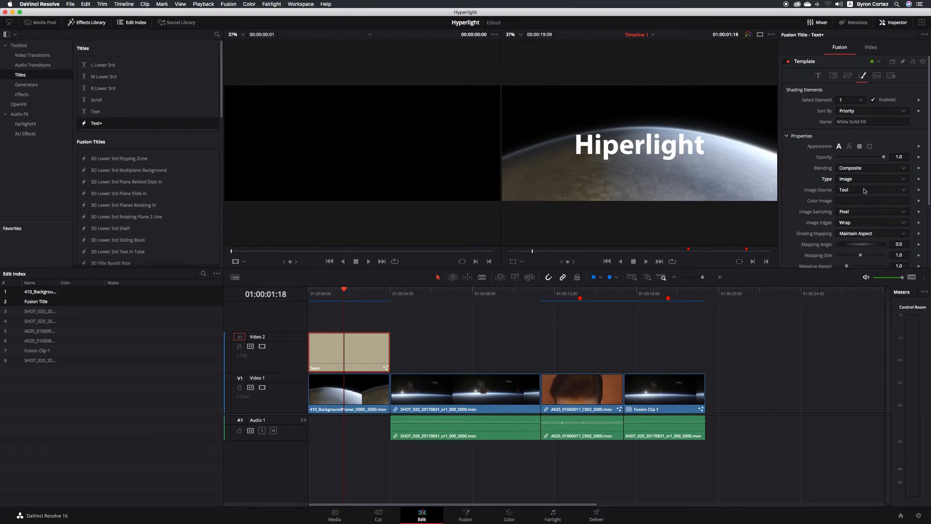
pyautogui.click(872, 180)
pyautogui.click(869, 208)
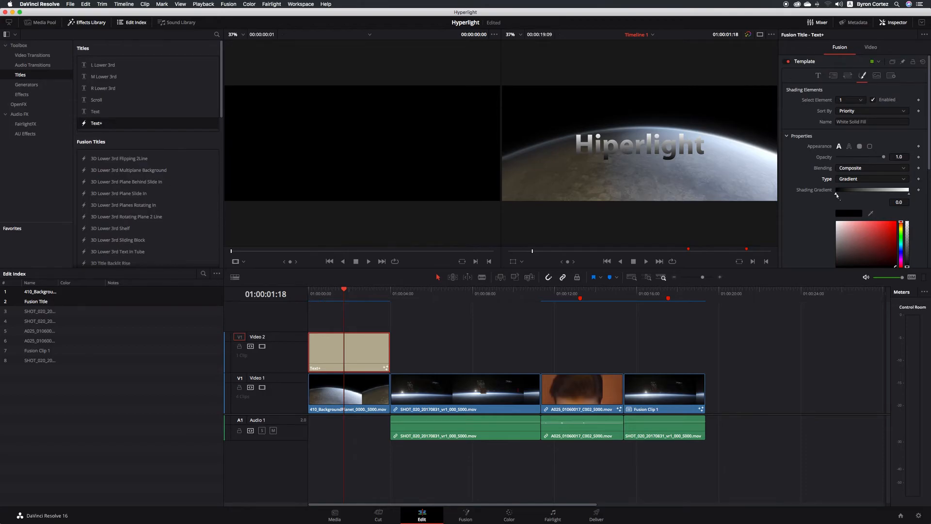
# - Make the gradient run from mid grey on the left to near-white on the right
pyautogui.moveTo(837, 195); pyautogui.dragTo(833, 197)
pyautogui.click(908, 193)
pyautogui.click(837, 194)
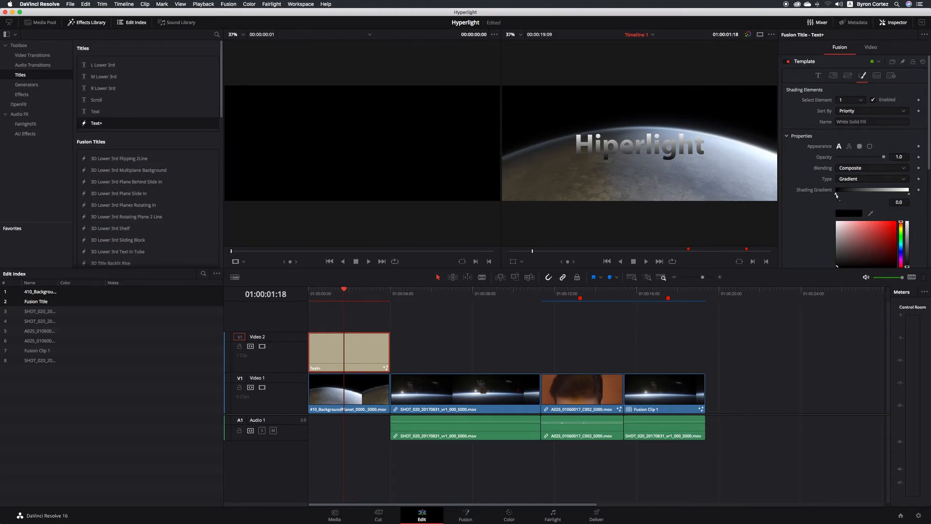
pyautogui.click(838, 251)
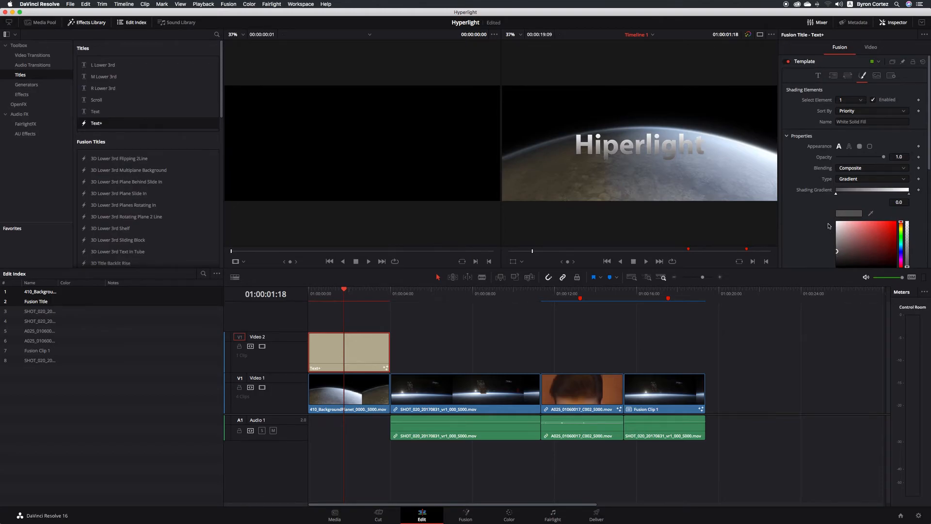
pyautogui.click(908, 193)
pyautogui.click(836, 228)
pyautogui.moveTo(837, 229); pyautogui.dragTo(835, 226)
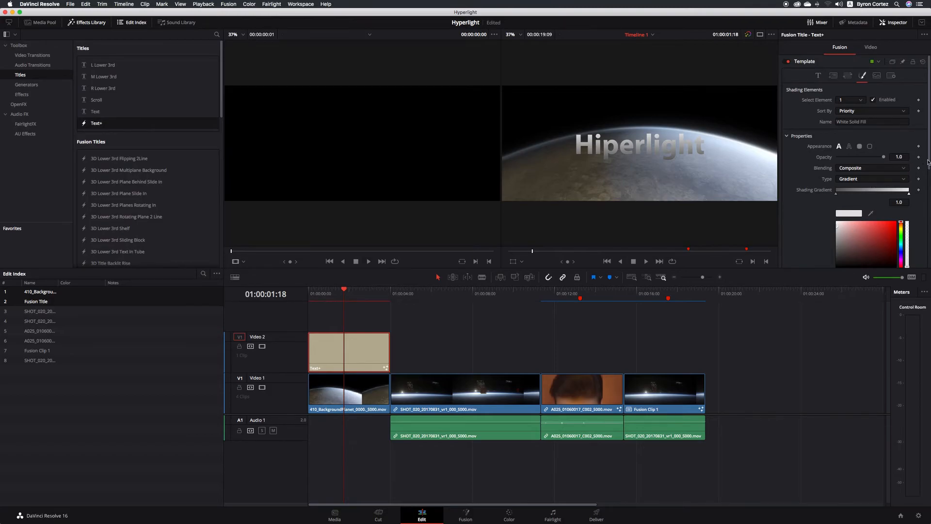
# - Reduce gradient Mapping Size to about 0.441 and stretch Mapping Aspect to about 1.614
pyautogui.moveTo(928, 163); pyautogui.dragTo(929, 243)
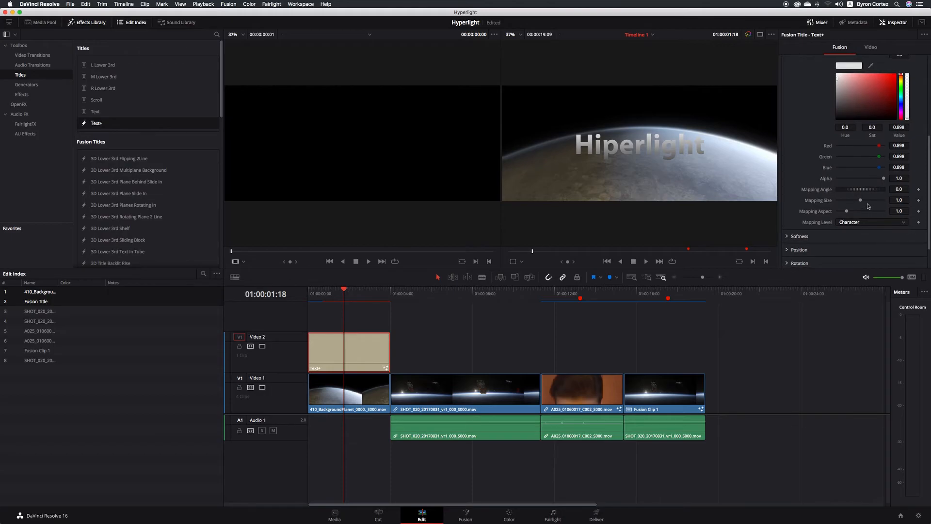
pyautogui.moveTo(860, 200); pyautogui.dragTo(844, 202)
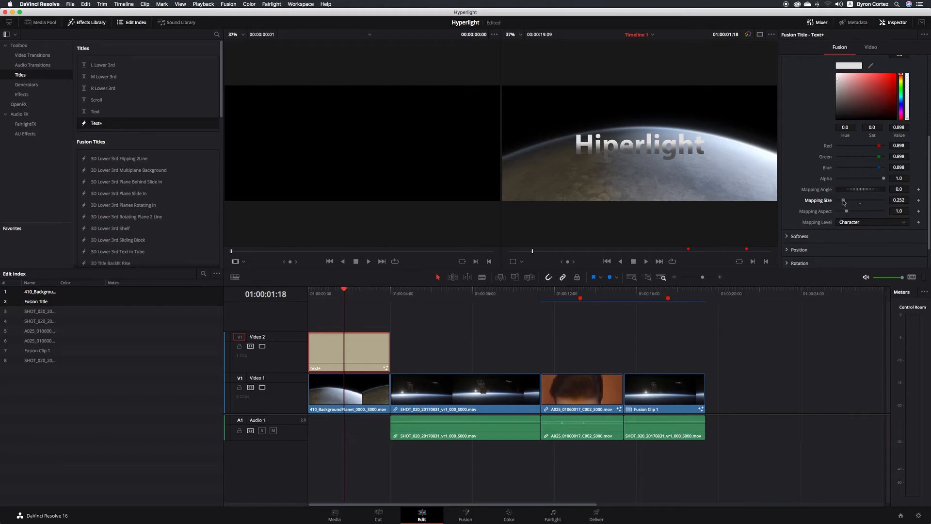
pyautogui.moveTo(846, 201); pyautogui.dragTo(848, 203)
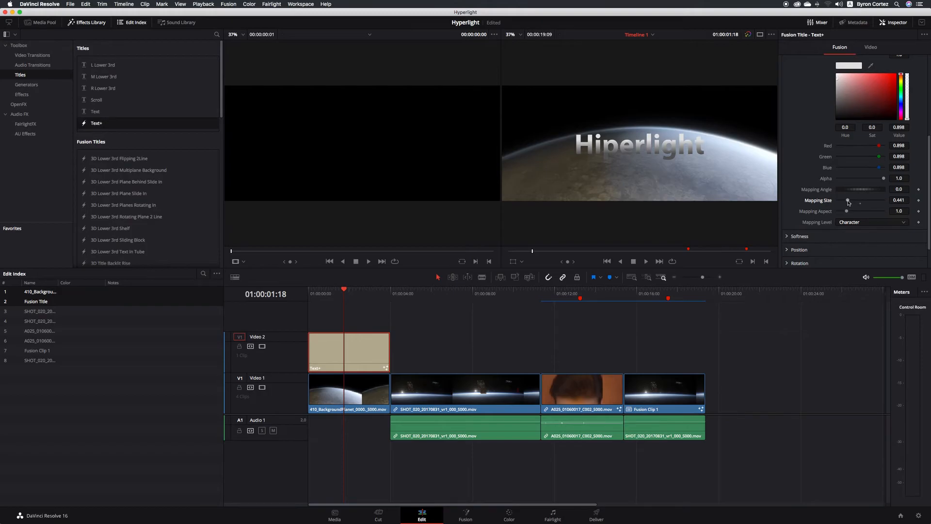
pyautogui.moveTo(847, 211); pyautogui.dragTo(854, 213)
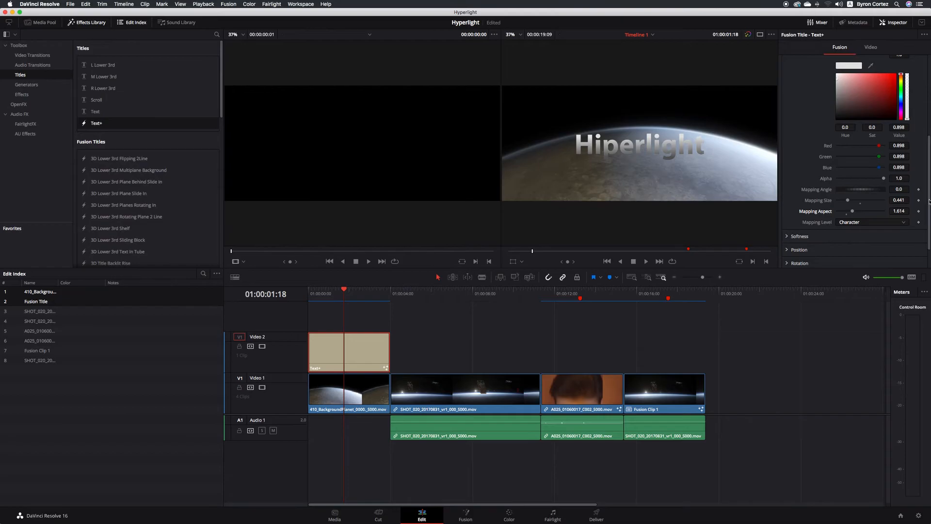
# - Select shading element 2, Red Outline, and enable it to preview a red outline
pyautogui.scroll(5, 850, 98)
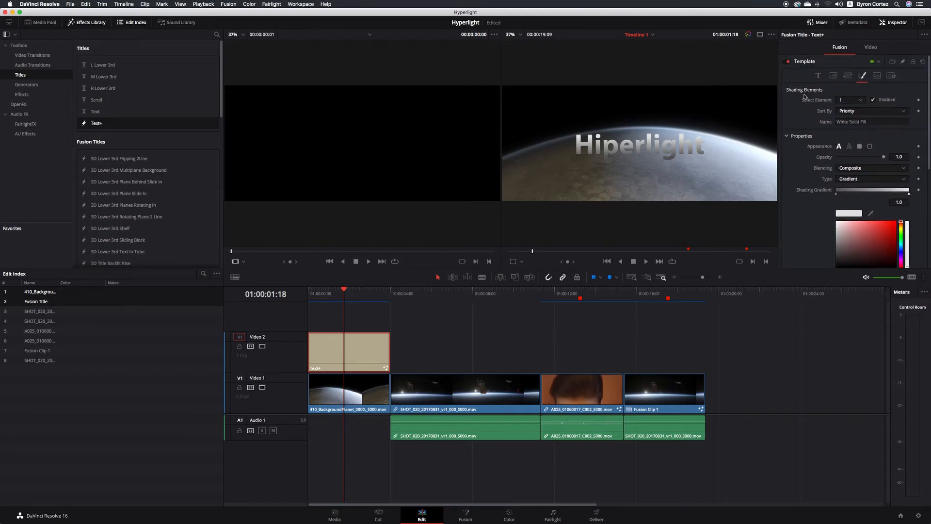
pyautogui.click(862, 100)
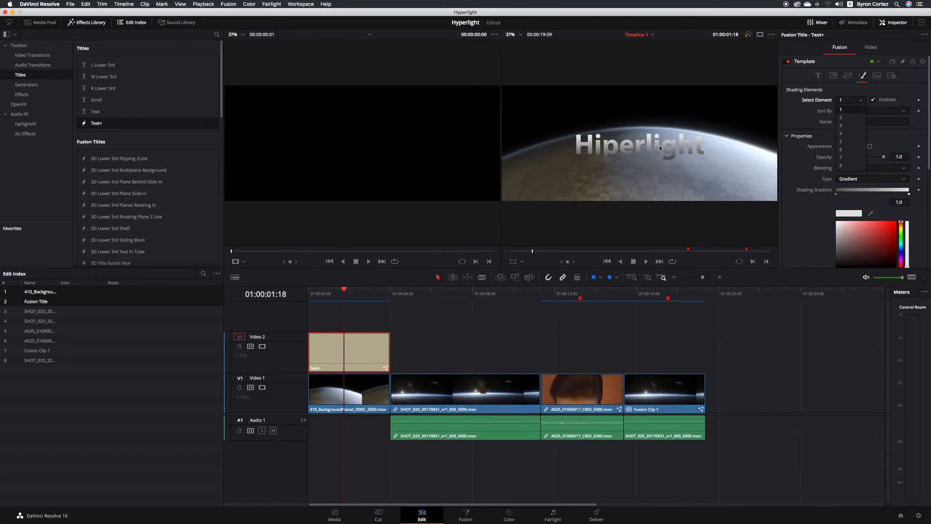
pyautogui.click(845, 117)
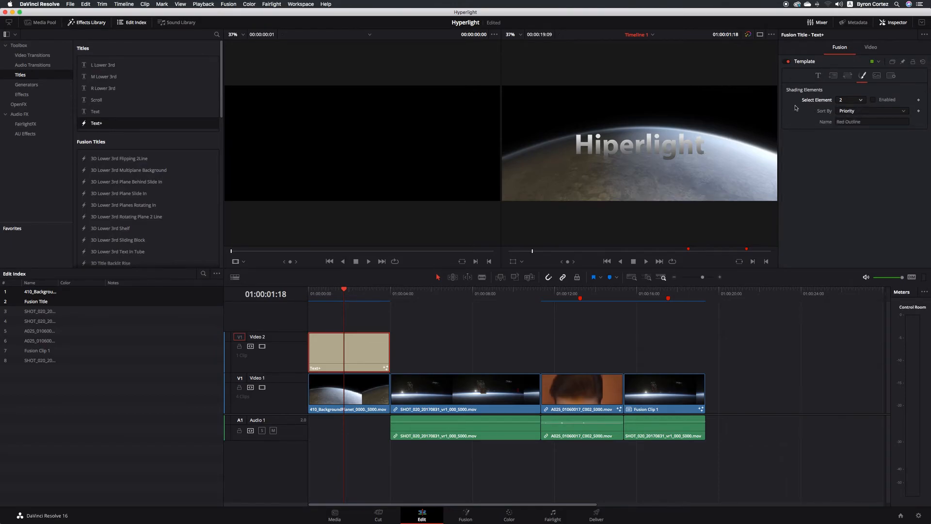
pyautogui.click(874, 99)
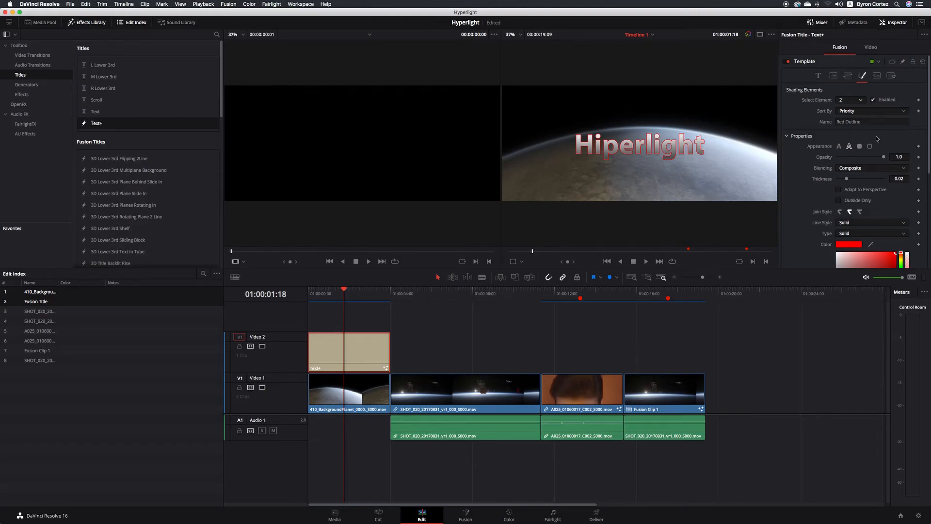
# - Disable the Red Outline again and select shading element 3, Black Shadow
pyautogui.click(873, 100)
pyautogui.click(862, 101)
pyautogui.click(845, 126)
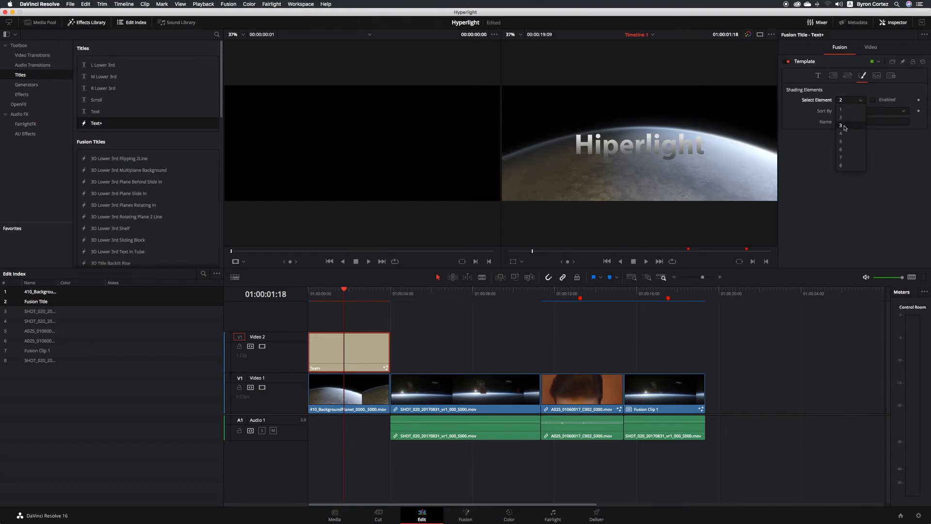
# - Enable the Black Shadow and raise its softness to about X 11.18, Y 9.45
pyautogui.click(873, 100)
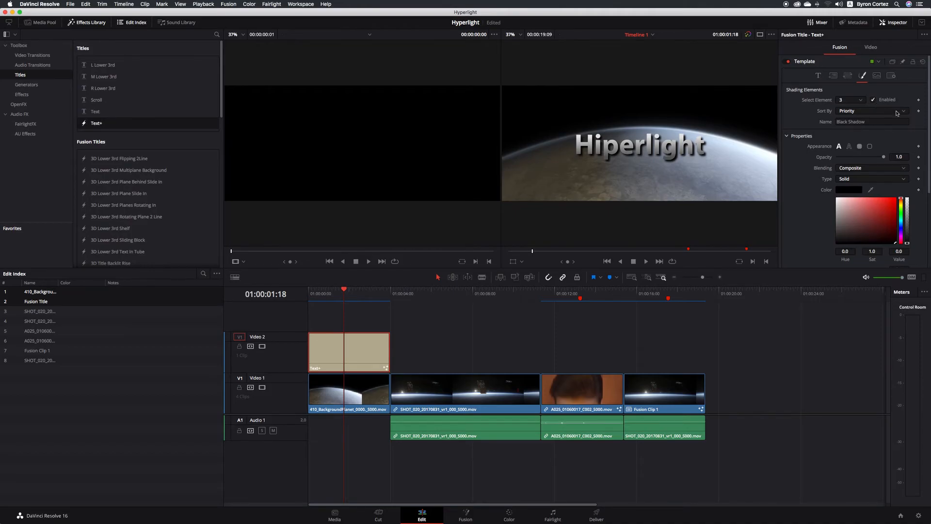
pyautogui.moveTo(928, 105)
pyautogui.mouseDown()
pyautogui.moveTo(928, 186)
pyautogui.moveTo(928, 99)
pyautogui.mouseUp()
pyautogui.moveTo(929, 121); pyautogui.dragTo(927, 204)
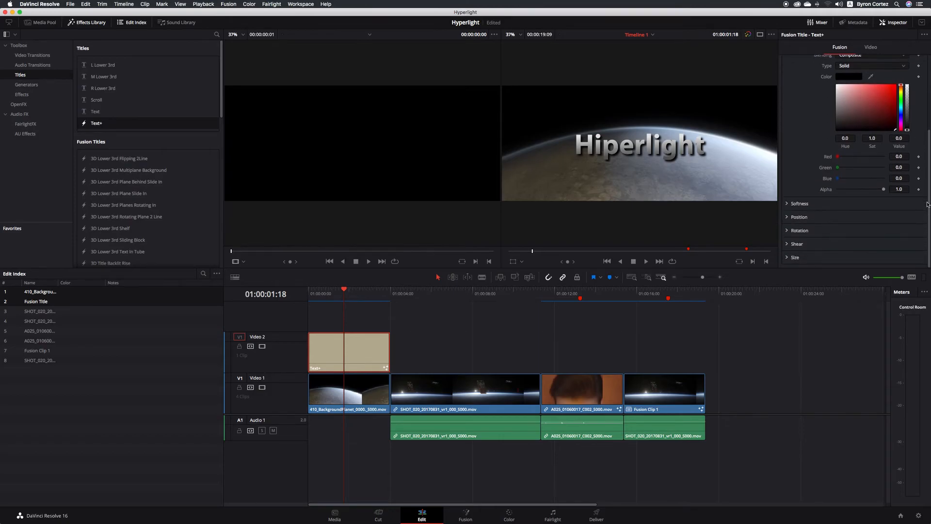
pyautogui.click(788, 205)
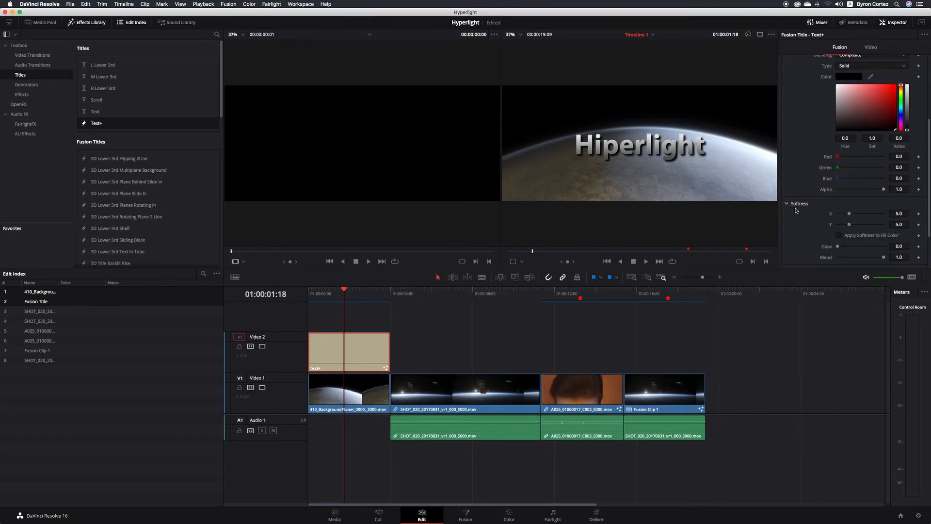
pyautogui.moveTo(848, 214)
pyautogui.mouseDown()
pyautogui.moveTo(838, 214)
pyautogui.moveTo(868, 214)
pyautogui.moveTo(861, 224)
pyautogui.moveTo(869, 225)
pyautogui.moveTo(867, 214)
pyautogui.moveTo(860, 225)
pyautogui.moveTo(864, 214)
pyautogui.mouseUp()
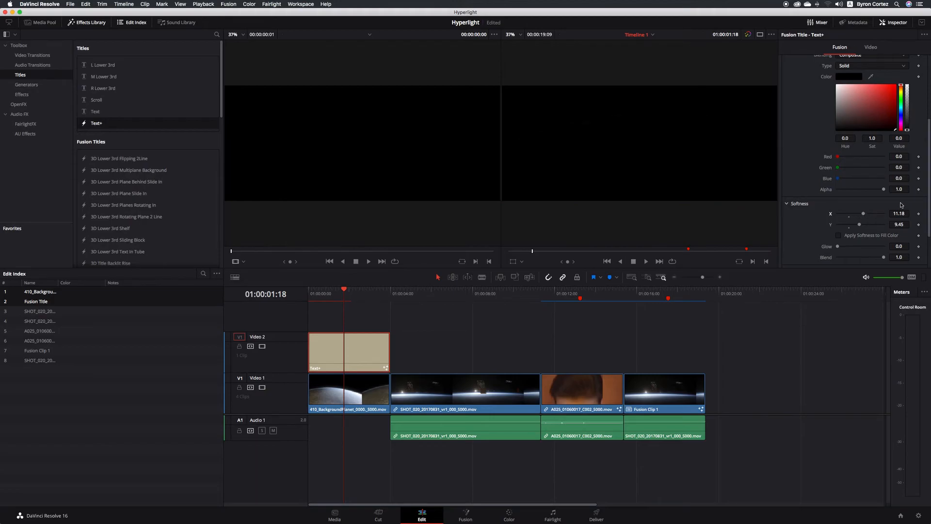
# - Save the project and move the playhead to 01:00:02:11 to preview the title
pyautogui.press('super+s')
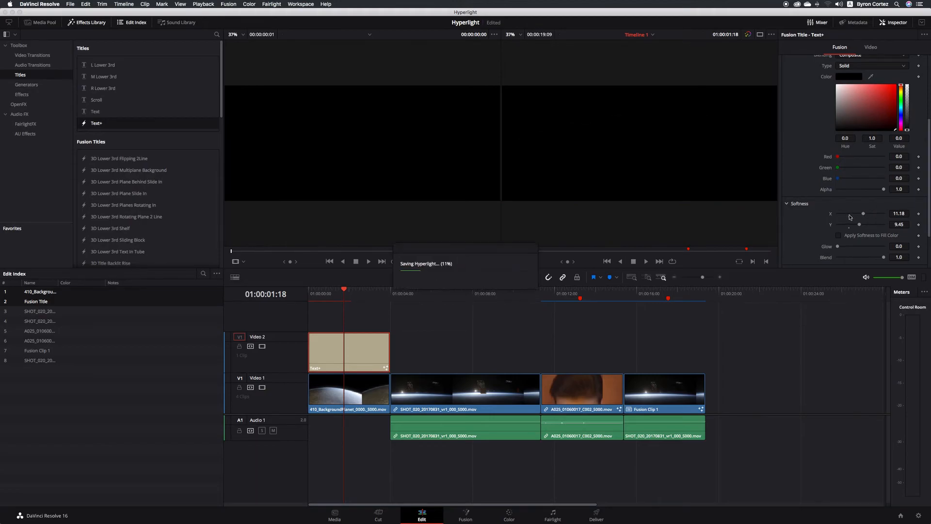
pyautogui.click(359, 297)
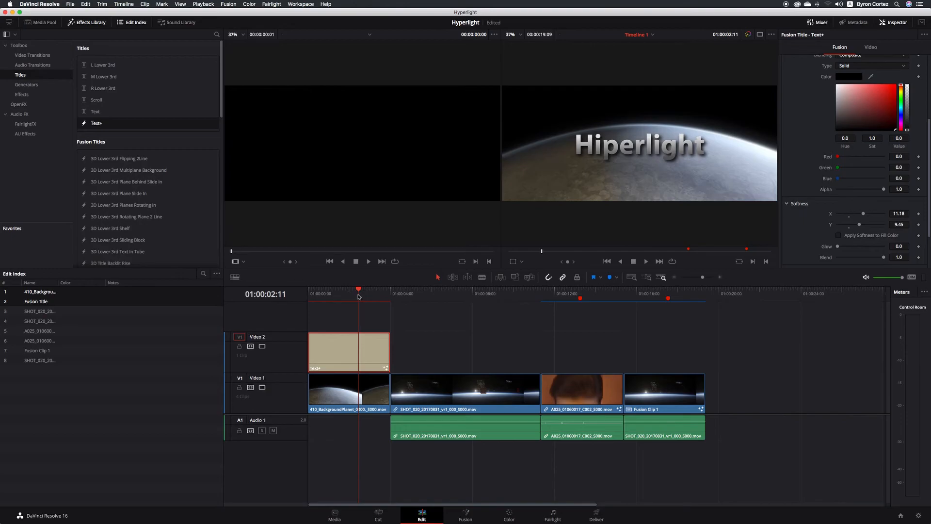
pyautogui.scroll(5, 924, 170)
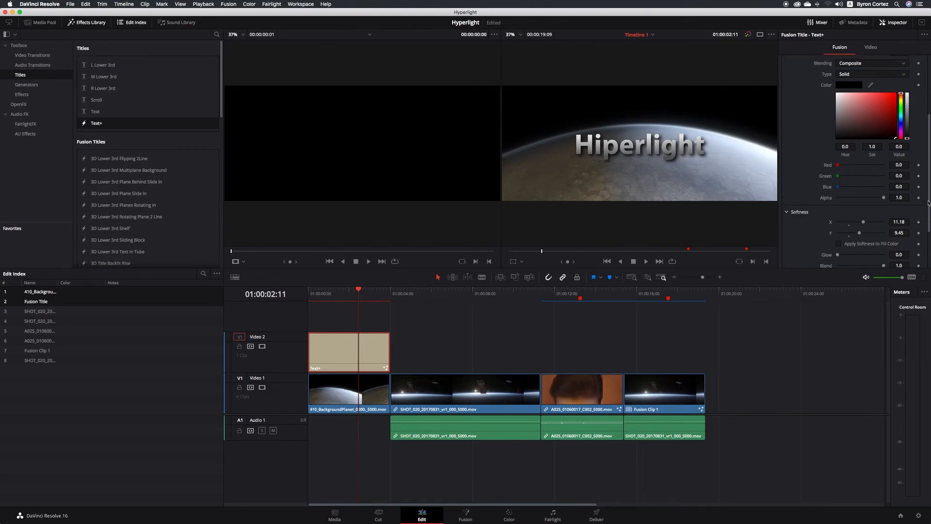
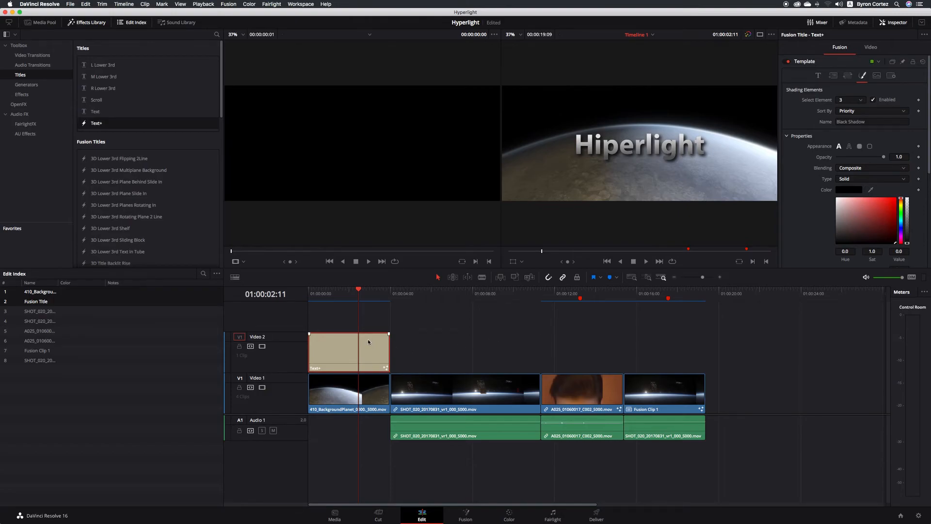
# - Switch the title to the Fusion page, save, and move MediaOut1 farther right of Template
pyautogui.click(466, 515)
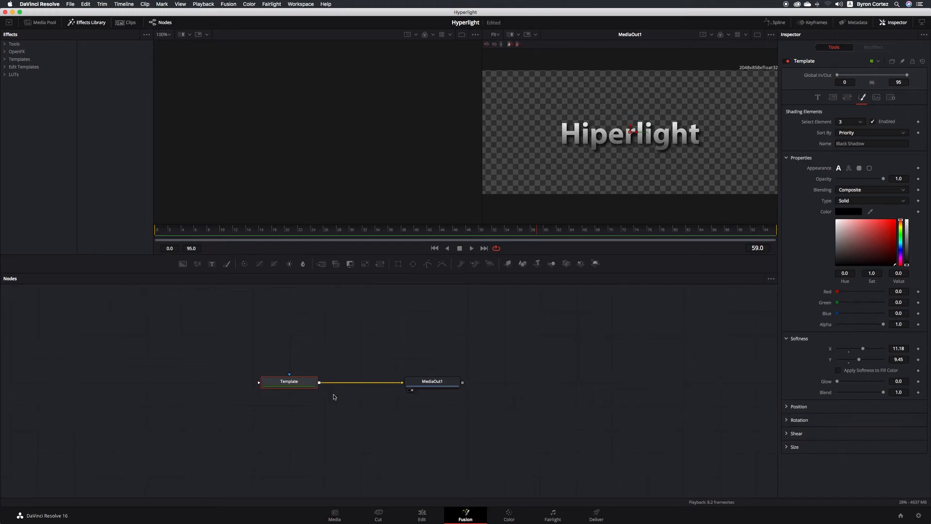
pyautogui.press('super+s')
pyautogui.moveTo(449, 385); pyautogui.dragTo(519, 384)
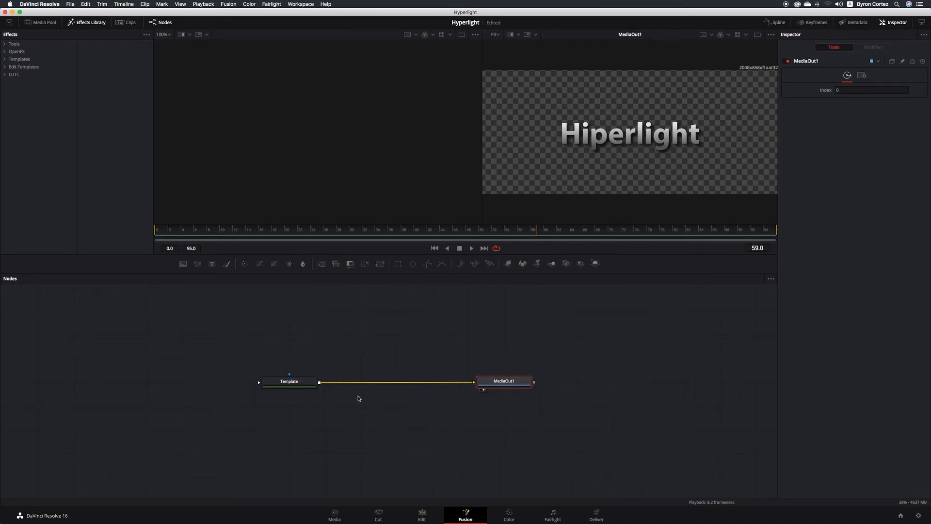
pyautogui.click(306, 385)
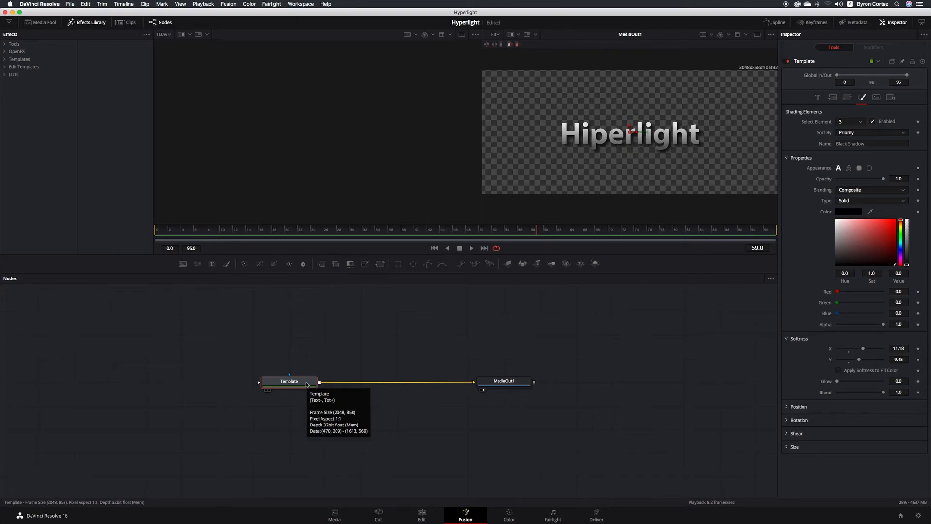
# - Insert a Rays node after the Template node by searching 'Rays' in Select Tool
pyautogui.hotkey('shift', 'space')
pyautogui.write('Delta Keyer')
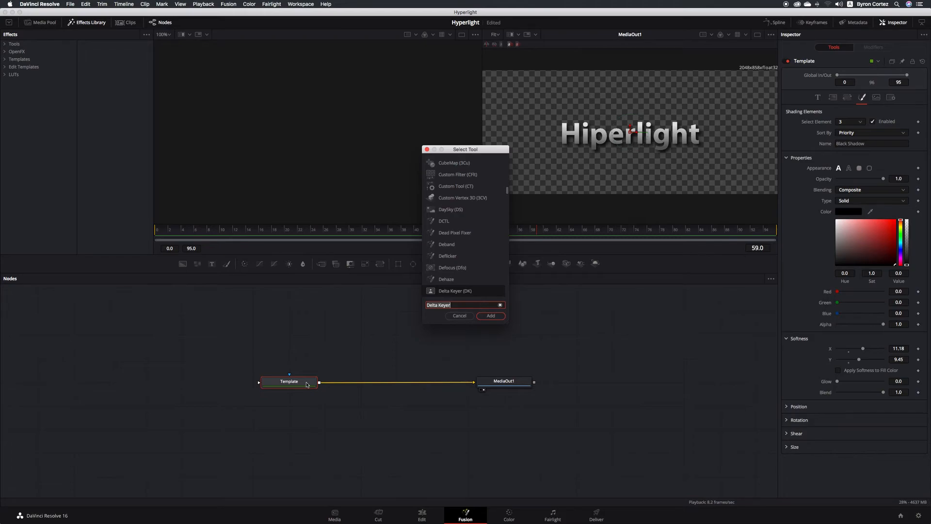
pyautogui.press('BackSpace')
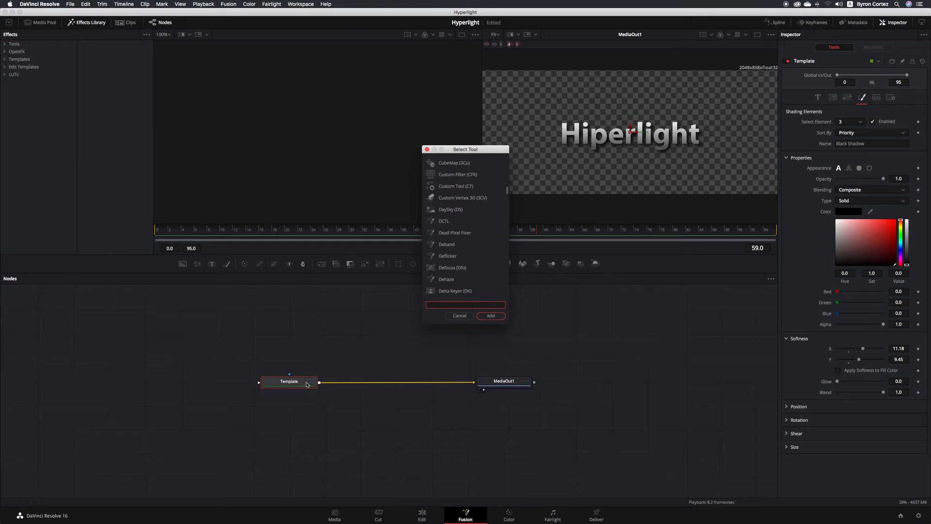
pyautogui.write('Ray')
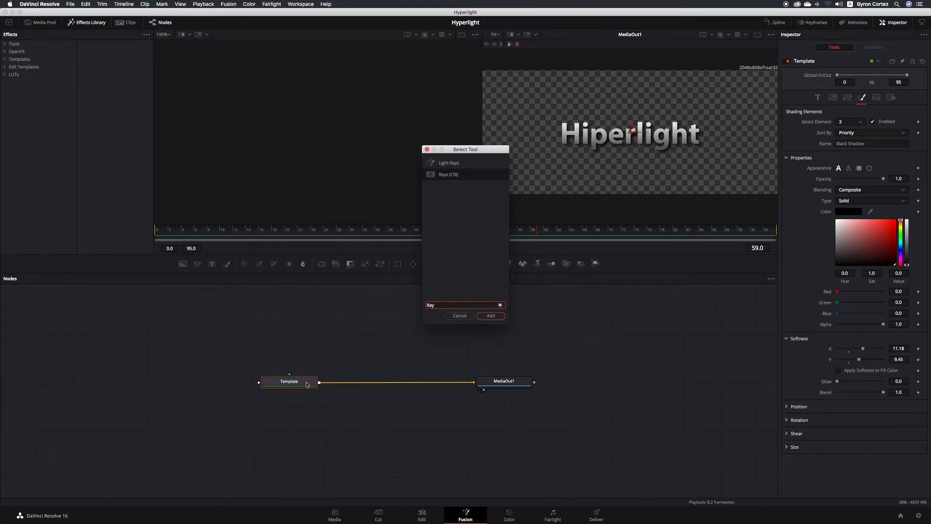
pyautogui.write('s')
pyautogui.click(500, 317)
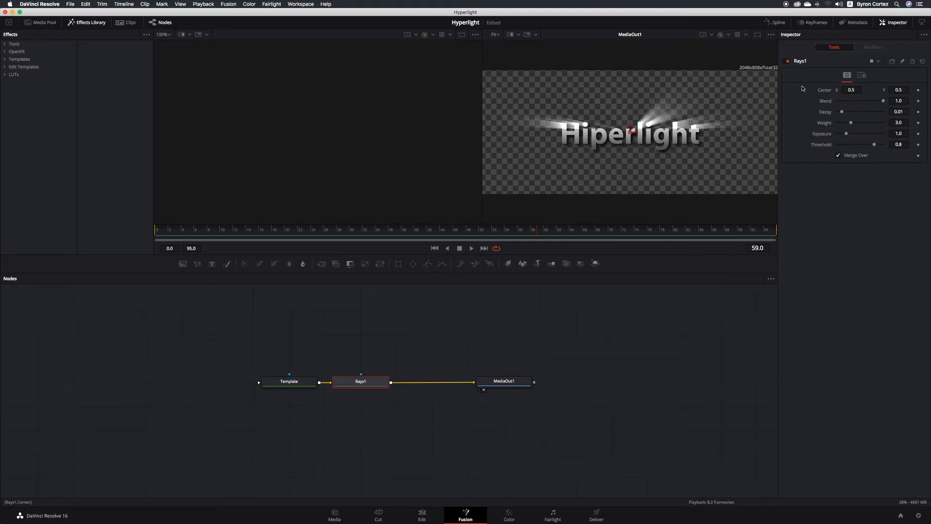
# - Set Rays1 decay to 0.0055, weight to 5.59, and exposure to 1.929
pyautogui.moveTo(883, 101); pyautogui.dragTo(841, 113)
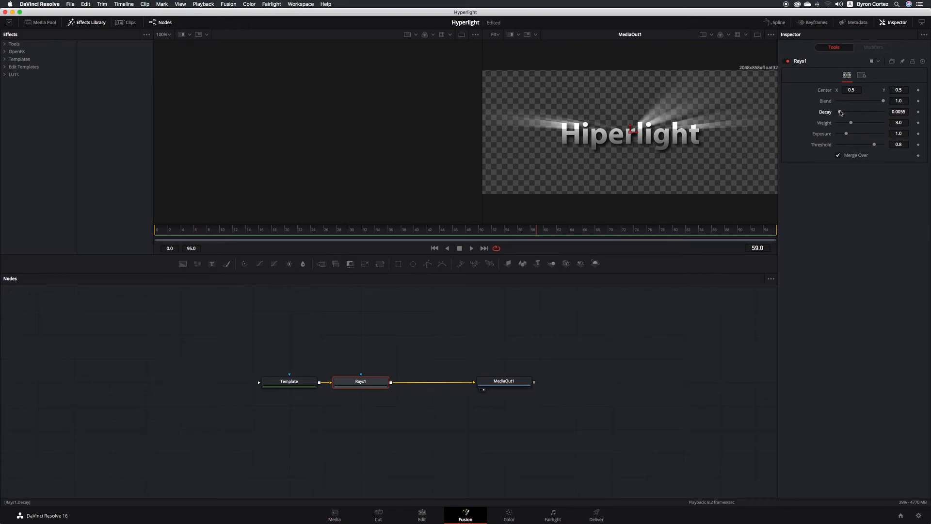
pyautogui.moveTo(851, 123)
pyautogui.mouseDown()
pyautogui.moveTo(868, 125)
pyautogui.moveTo(851, 135)
pyautogui.mouseUp()
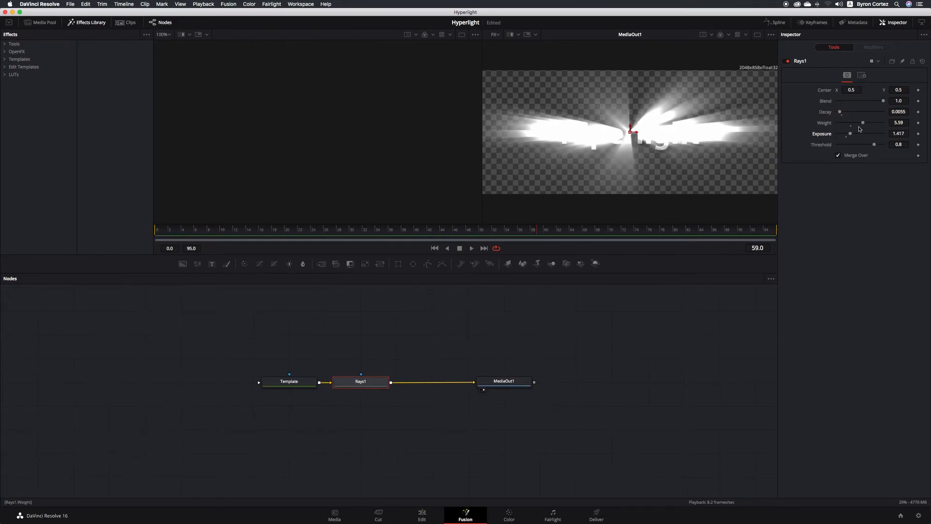
pyautogui.moveTo(883, 102); pyautogui.dragTo(846, 103)
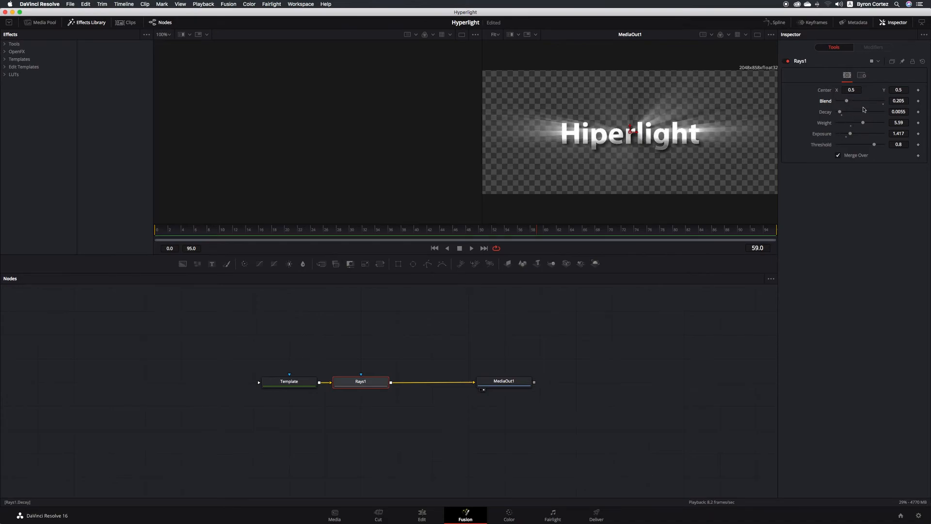
pyautogui.moveTo(850, 135); pyautogui.dragTo(855, 134)
pyautogui.moveTo(847, 101); pyautogui.dragTo(873, 101)
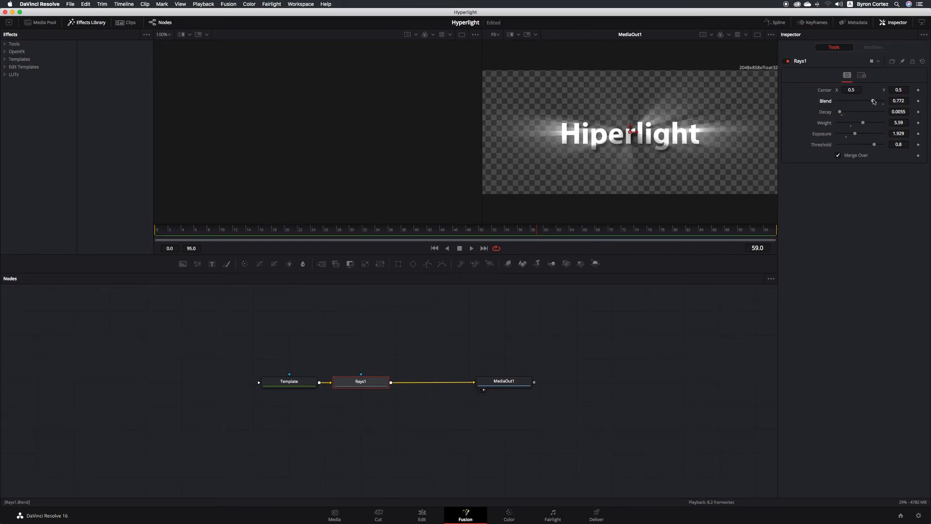
# - Reset the threshold to 0.8, lower blend to 0.189, and save the project
pyautogui.moveTo(874, 145)
pyautogui.mouseDown()
pyautogui.moveTo(857, 146)
pyautogui.moveTo(883, 147)
pyautogui.moveTo(859, 146)
pyautogui.mouseUp()
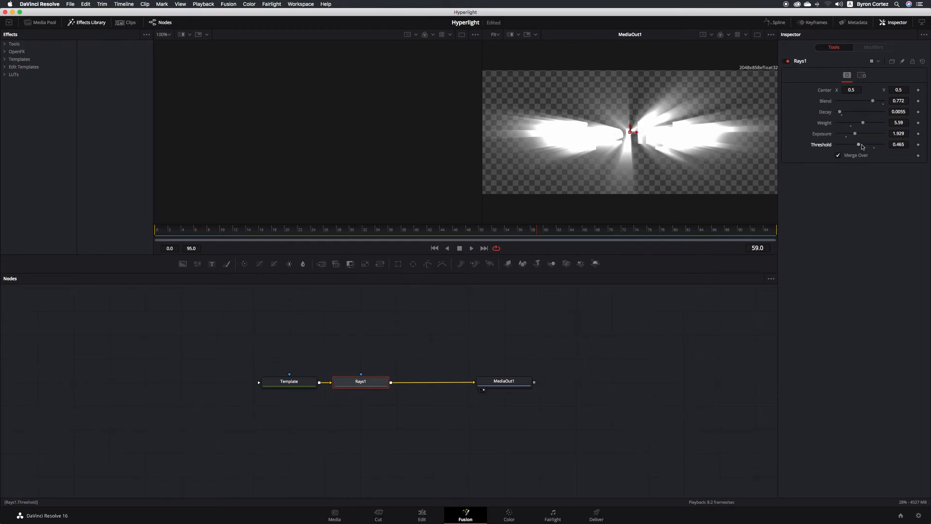
pyautogui.doubleClick(823, 147)
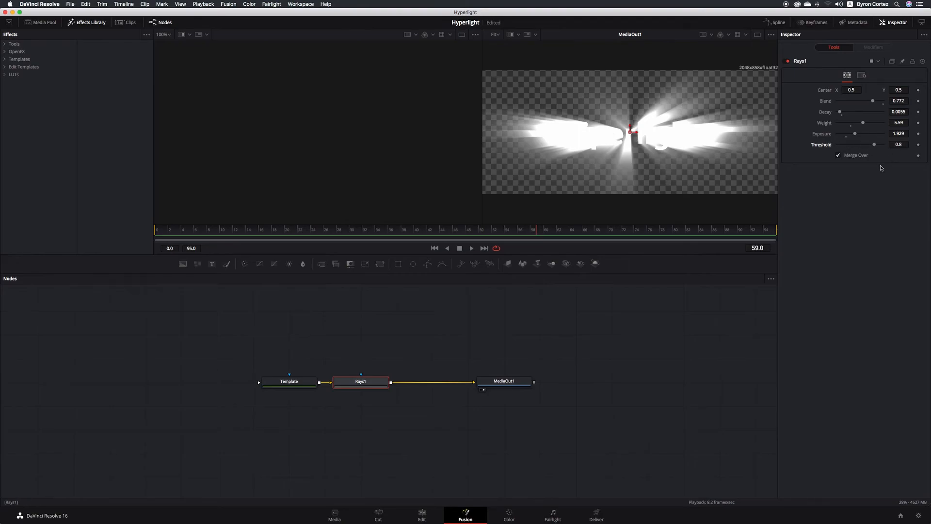
pyautogui.moveTo(873, 101); pyautogui.dragTo(846, 102)
pyautogui.press('super+s')
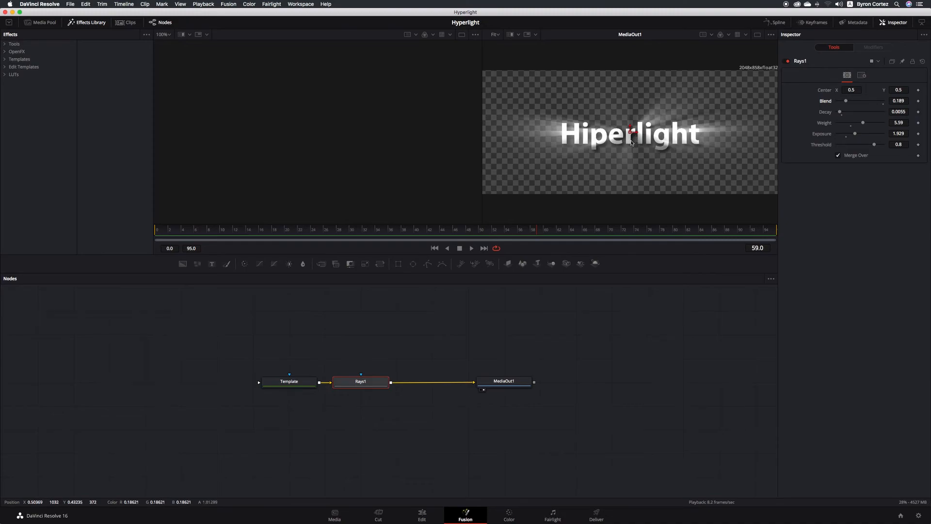
# - Shift the rays' center left on the title, set blend to 0.339, save, and return to frame 0
pyautogui.moveTo(631, 134)
pyautogui.mouseDown()
pyautogui.moveTo(570, 139)
pyautogui.moveTo(682, 140)
pyautogui.moveTo(567, 135)
pyautogui.moveTo(624, 137)
pyautogui.mouseUp()
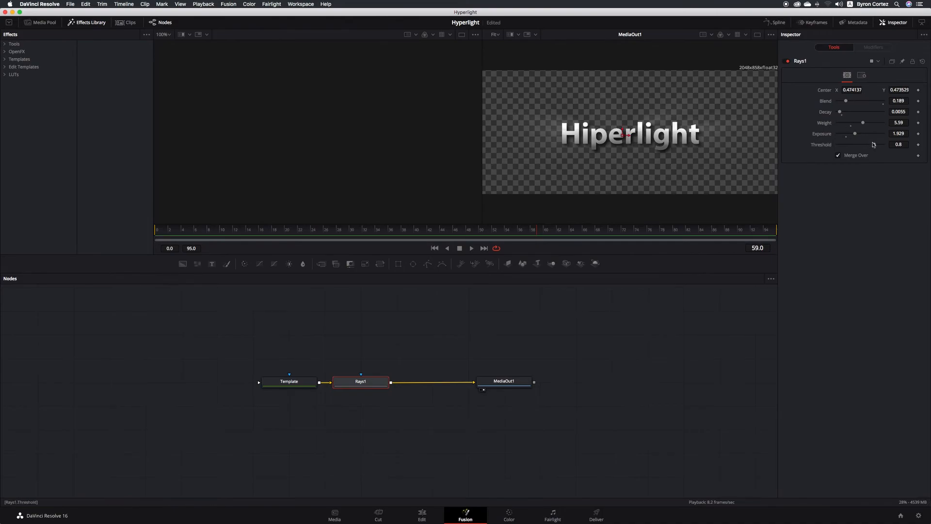
pyautogui.moveTo(846, 101); pyautogui.dragTo(866, 103)
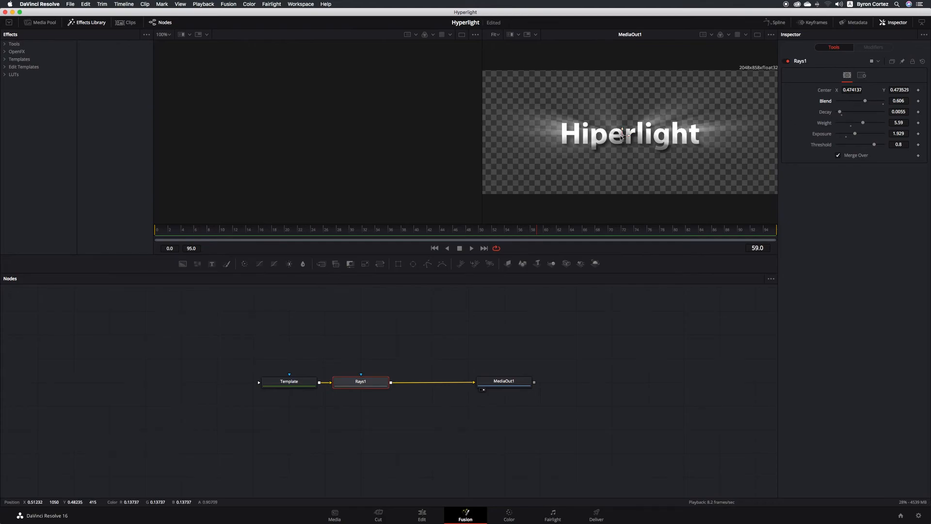
pyautogui.moveTo(623, 136)
pyautogui.mouseDown()
pyautogui.moveTo(572, 142)
pyautogui.moveTo(694, 138)
pyautogui.moveTo(564, 136)
pyautogui.moveTo(623, 137)
pyautogui.mouseUp()
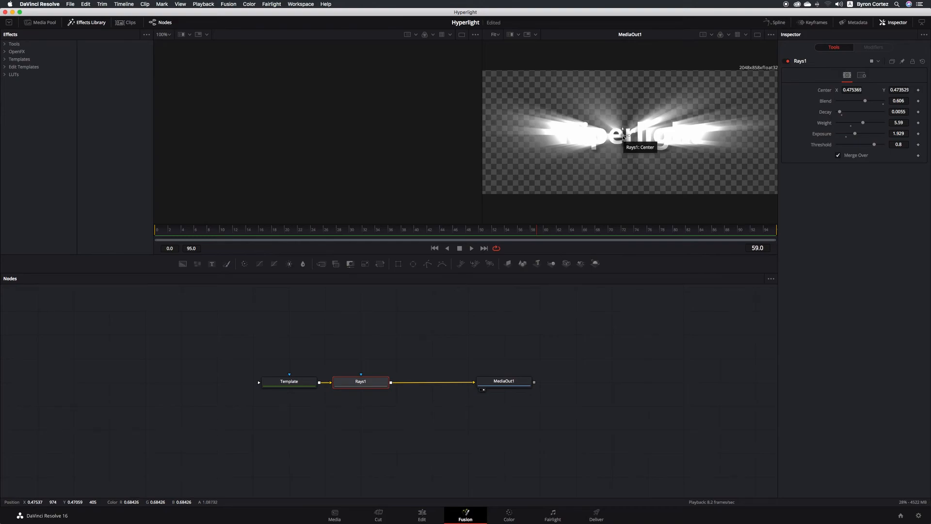
pyautogui.moveTo(865, 100); pyautogui.dragTo(852, 103)
pyautogui.press('super+s')
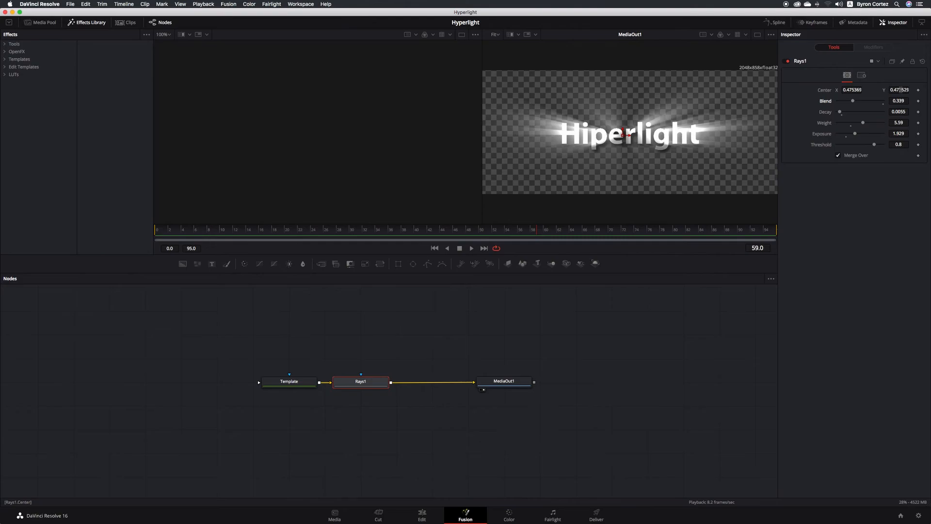
pyautogui.moveTo(171, 232); pyautogui.dragTo(156, 232)
# - Keyframe the rays' center at X 0.259852 on frame 0 and X 0.741379 on frame 95
pyautogui.click(918, 90)
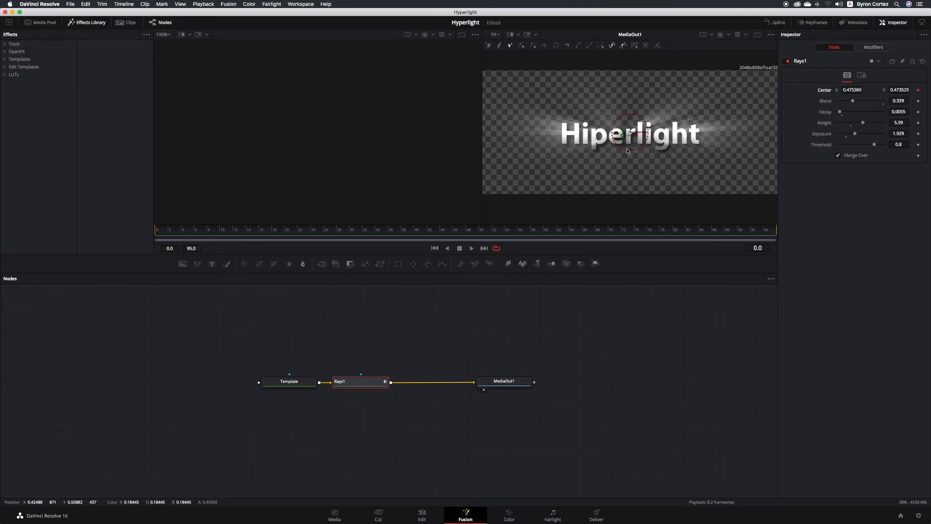
pyautogui.moveTo(626, 141); pyautogui.dragTo(567, 140)
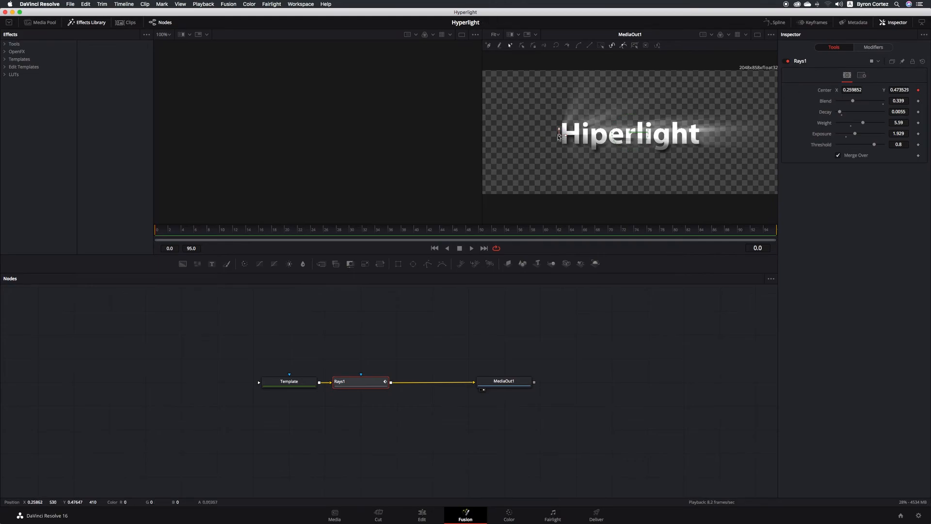
pyautogui.moveTo(704, 232); pyautogui.dragTo(777, 234)
pyautogui.moveTo(566, 138); pyautogui.dragTo(708, 141)
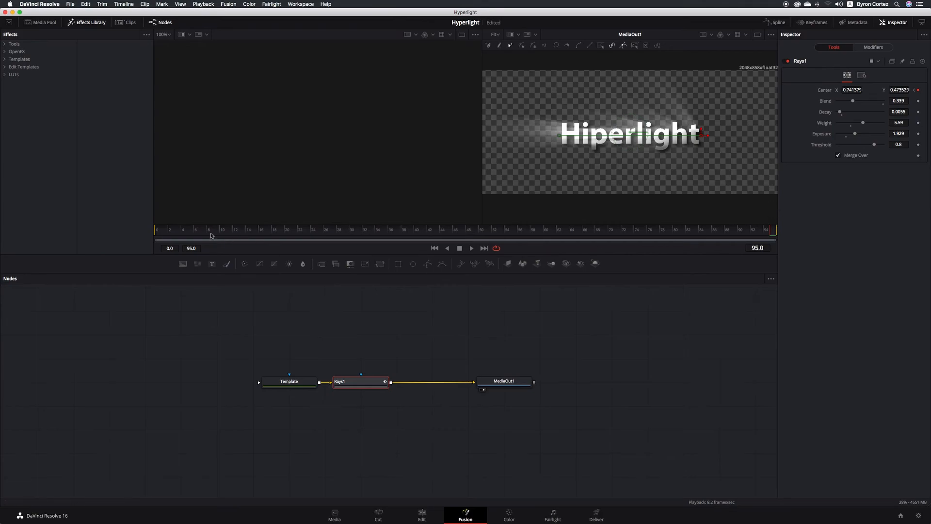
# - Play the center sweep from the start, save, then scrub from frame 21 to frame 28
pyautogui.click(151, 231)
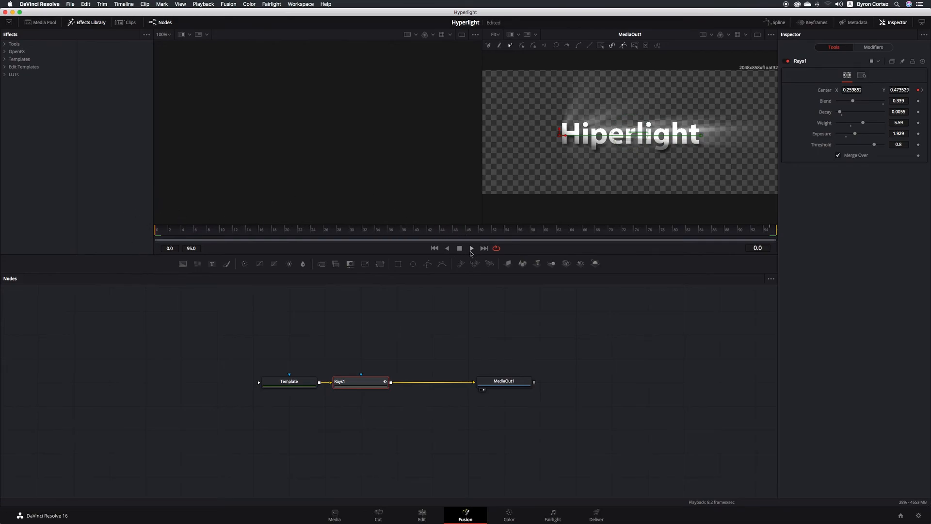
pyautogui.click(472, 249)
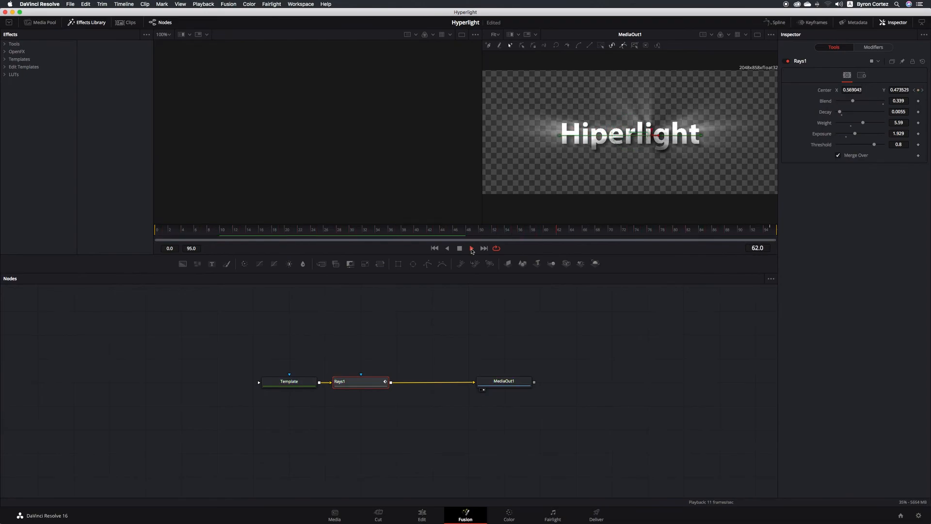
pyautogui.click(459, 248)
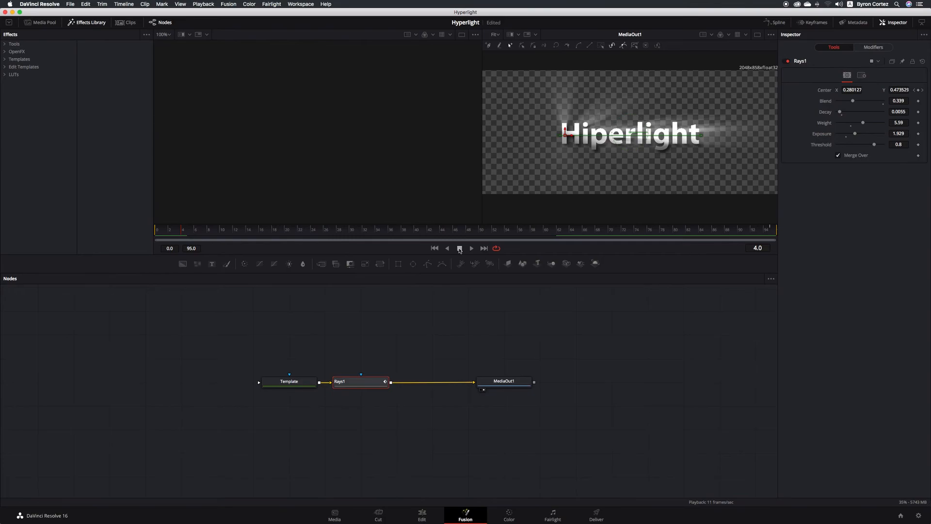
pyautogui.press('super+s')
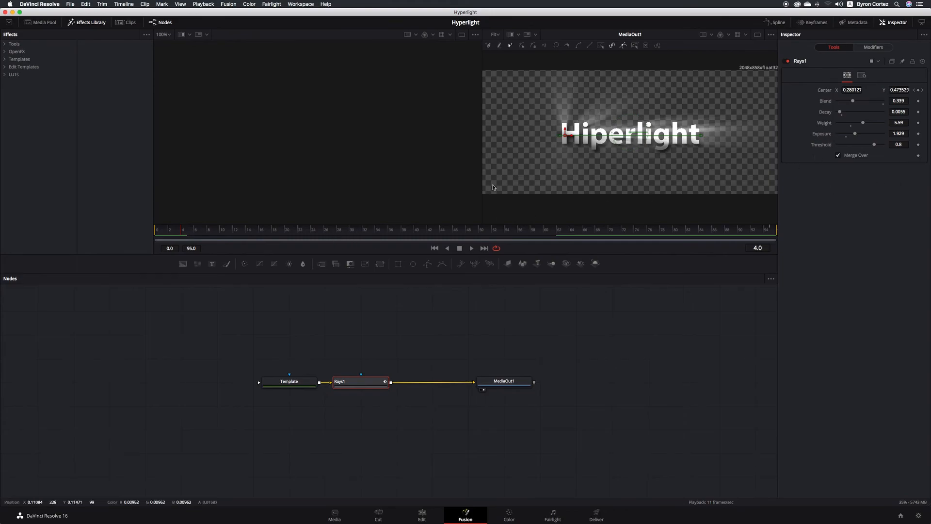
pyautogui.click(298, 231)
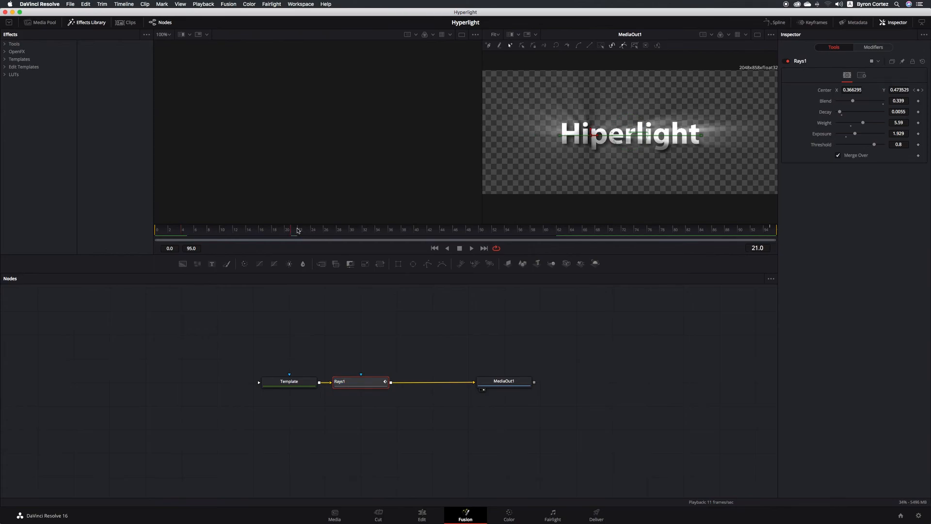
pyautogui.moveTo(298, 230); pyautogui.dragTo(338, 235)
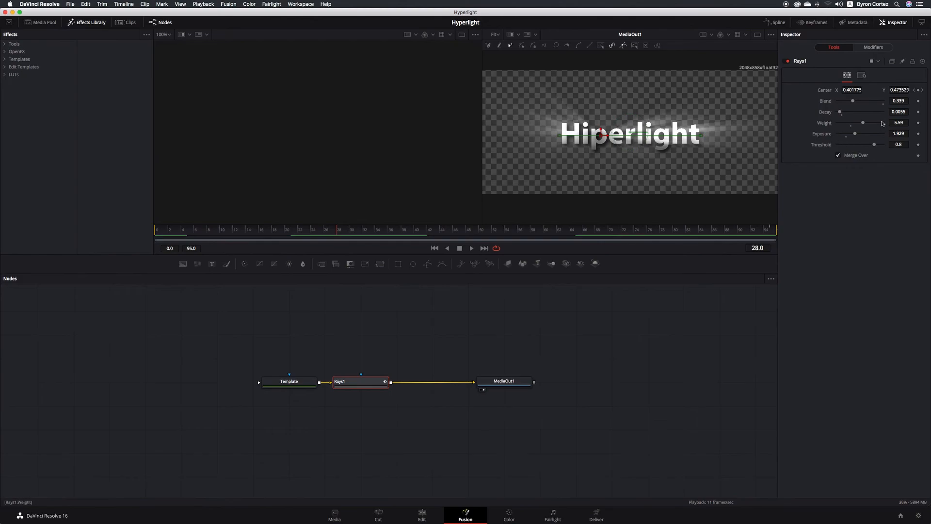
# - Keyframe the rays' weight at 10 on frame 44 and 4.17 on frame 60
pyautogui.click(919, 123)
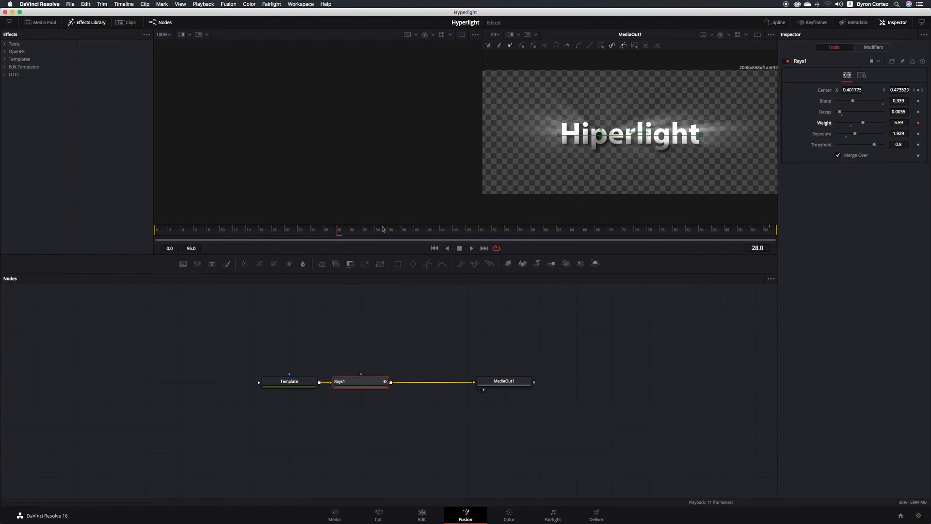
pyautogui.moveTo(346, 230); pyautogui.dragTo(442, 233)
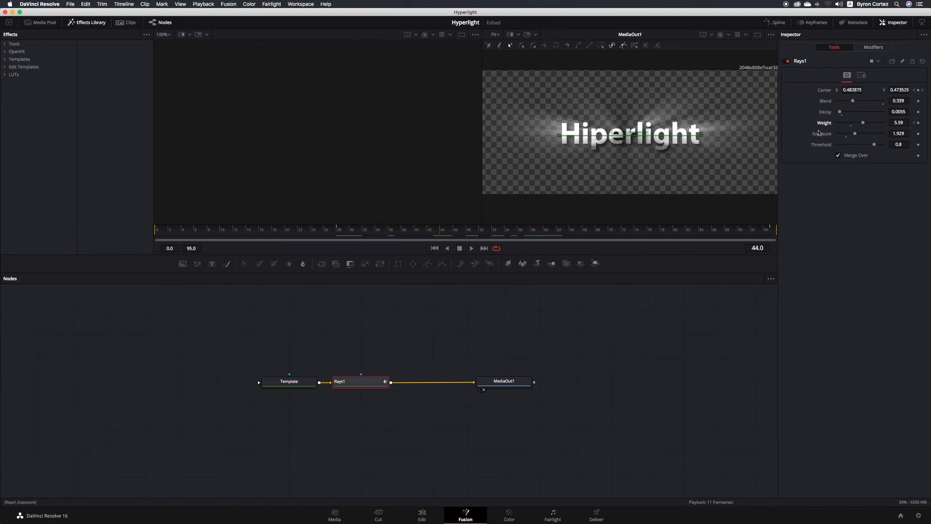
pyautogui.moveTo(863, 124); pyautogui.dragTo(887, 126)
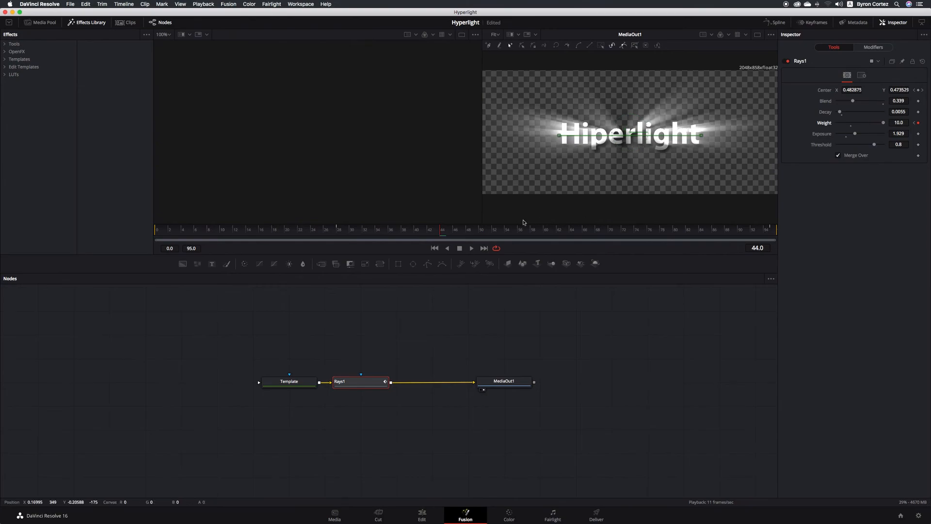
pyautogui.moveTo(497, 232); pyautogui.dragTo(548, 233)
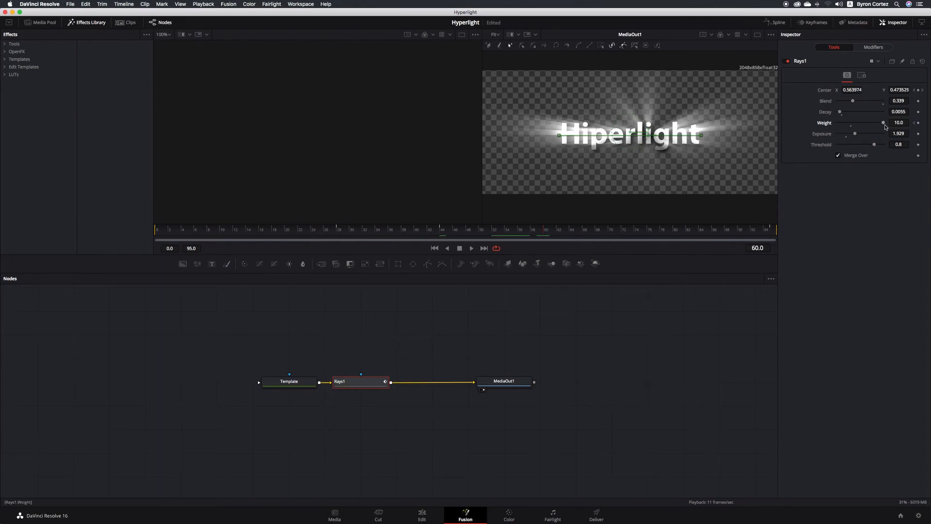
pyautogui.moveTo(884, 122); pyautogui.dragTo(857, 124)
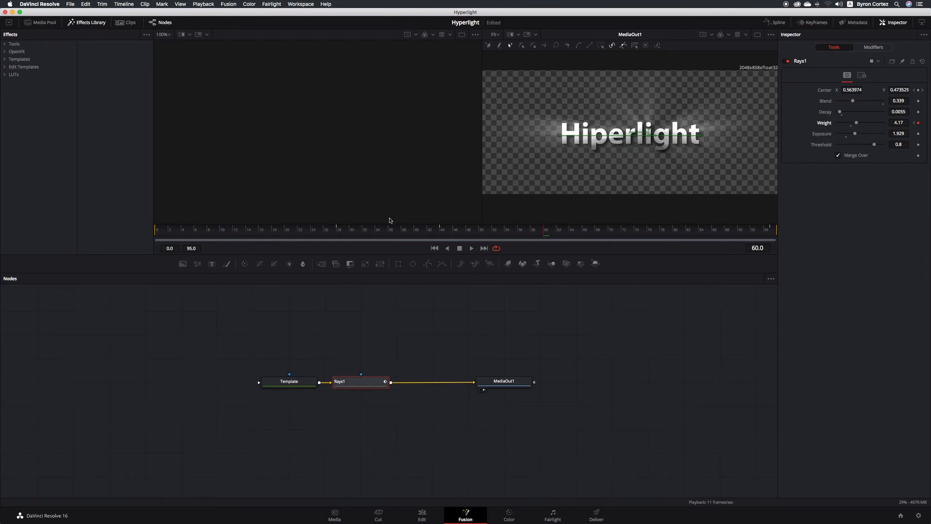
# - Scrub through the weight animation from frame 28, then play it from around frame 22
pyautogui.click(338, 232)
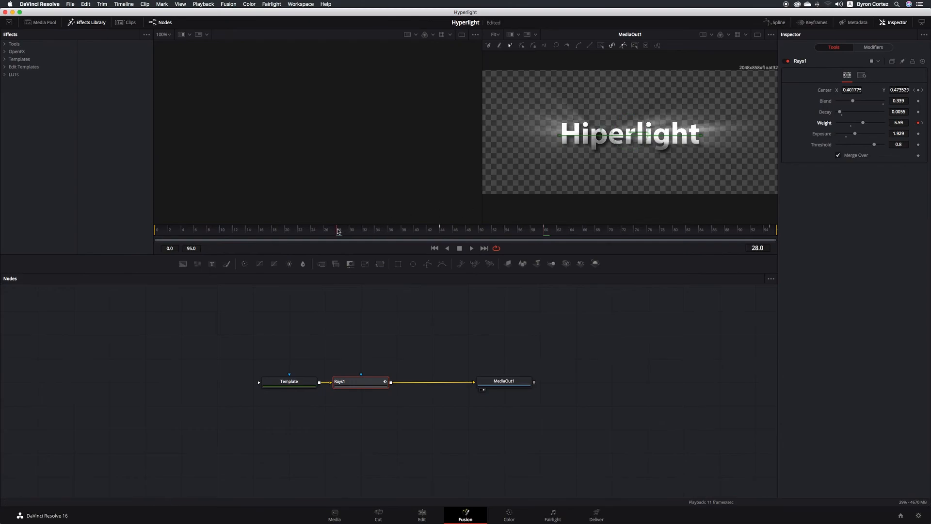
pyautogui.moveTo(338, 231); pyautogui.dragTo(545, 234)
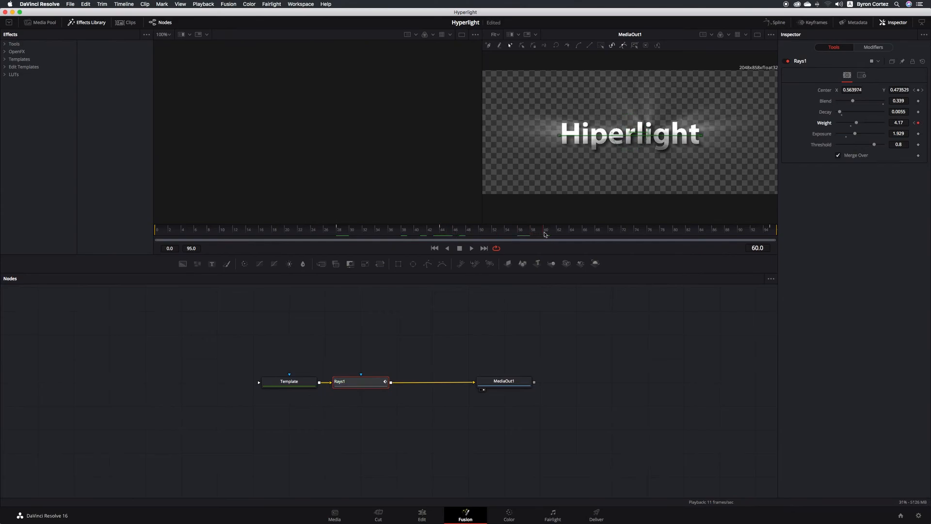
pyautogui.click(297, 232)
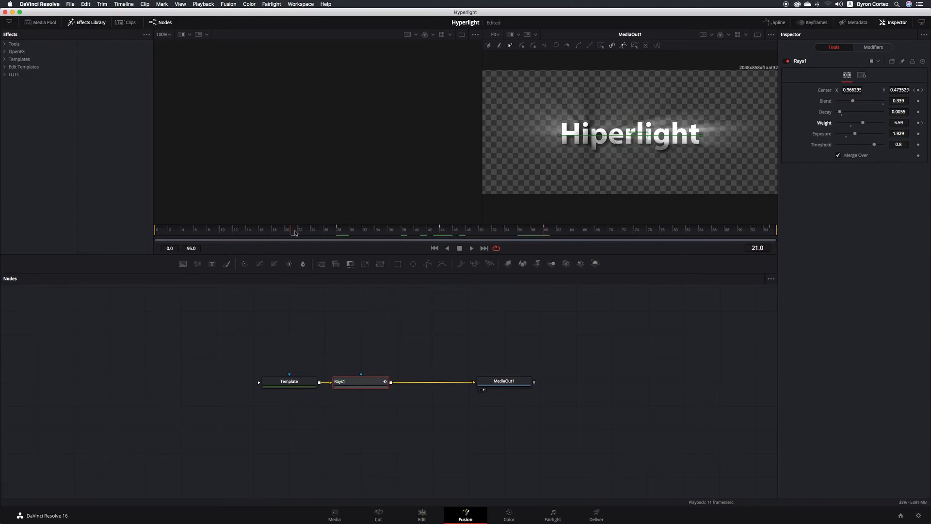
pyautogui.click(471, 249)
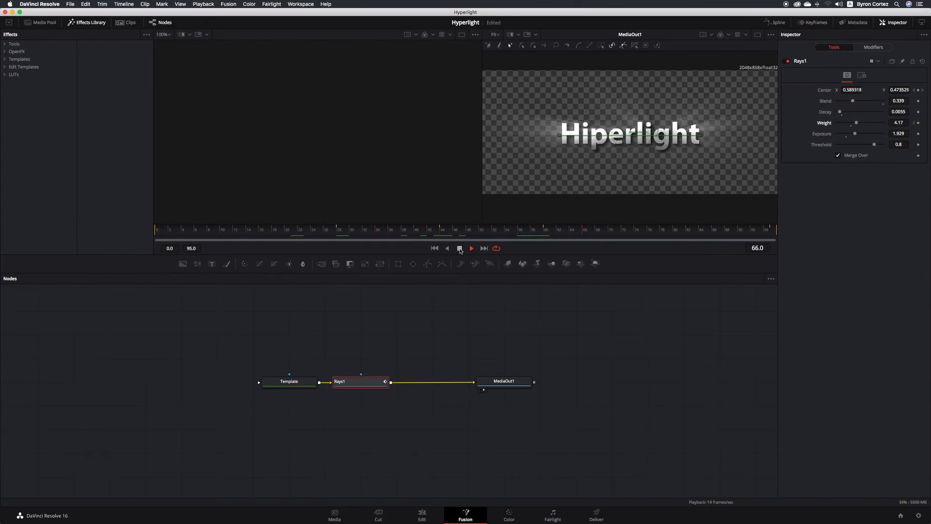
# - Stop playback, leaving the composition at frame 84
pyautogui.click(460, 249)
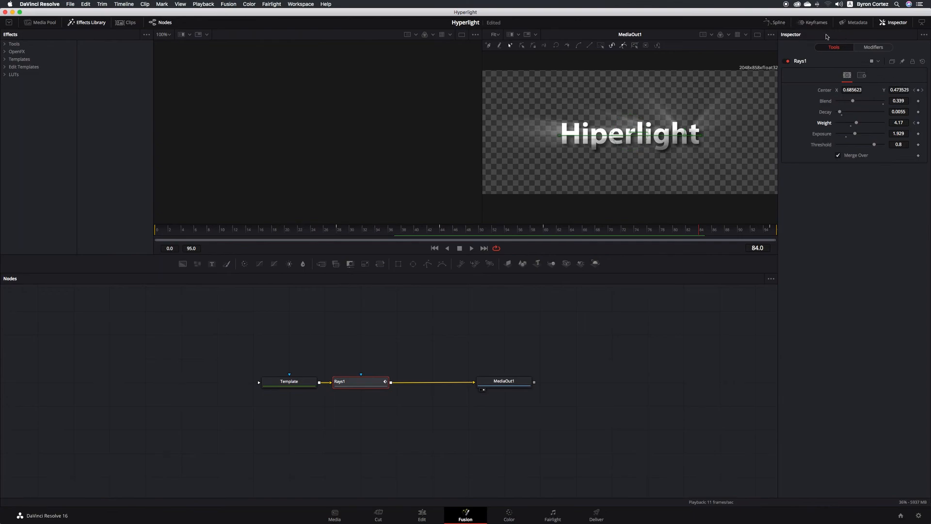
# - Open the Keyframes editor with Rays1 expanded to its Weight and Center Displacement tracks, selecting Weight
pyautogui.click(815, 22)
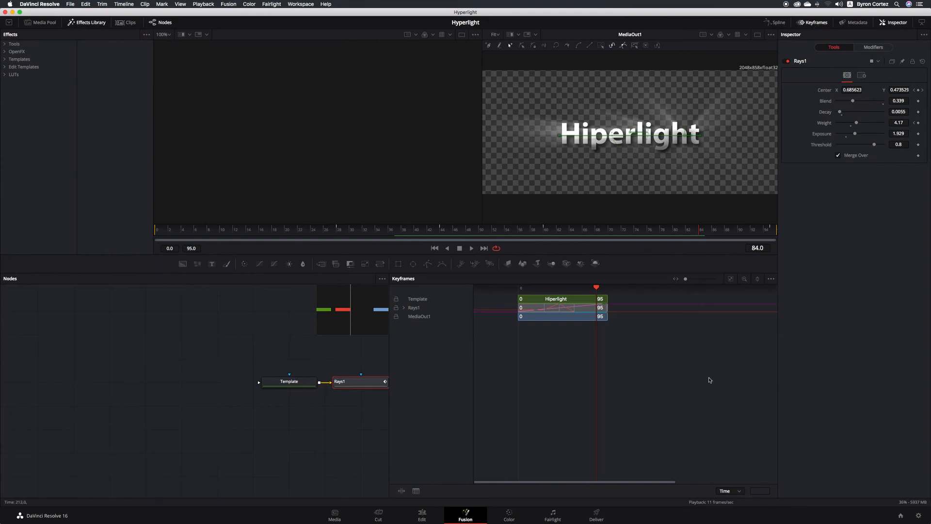
pyautogui.hscroll(5, 268, 348)
pyautogui.hscroll(5, 269, 347)
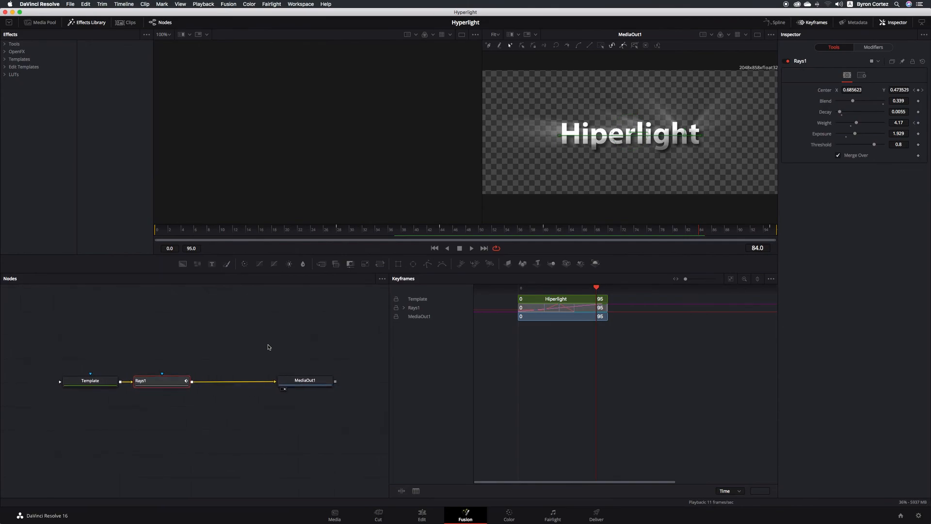
pyautogui.click(404, 308)
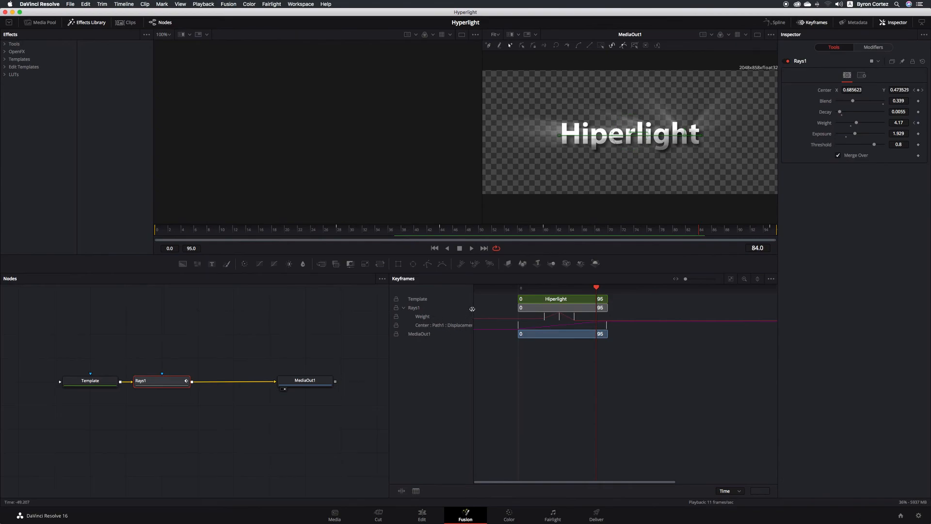
pyautogui.moveTo(474, 308)
pyautogui.mouseDown()
pyautogui.moveTo(494, 309)
pyautogui.moveTo(484, 309)
pyautogui.mouseUp()
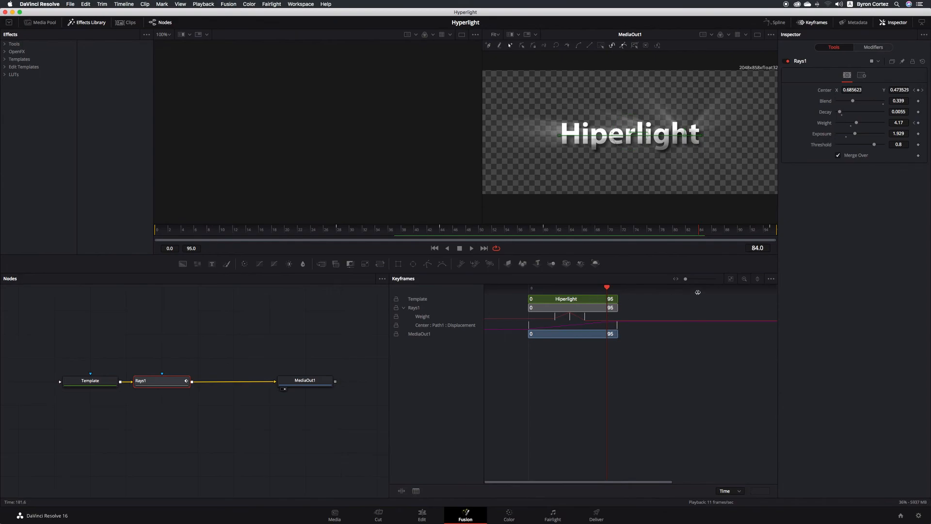
pyautogui.moveTo(685, 279); pyautogui.dragTo(688, 279)
pyautogui.hscroll(-6, 657, 328)
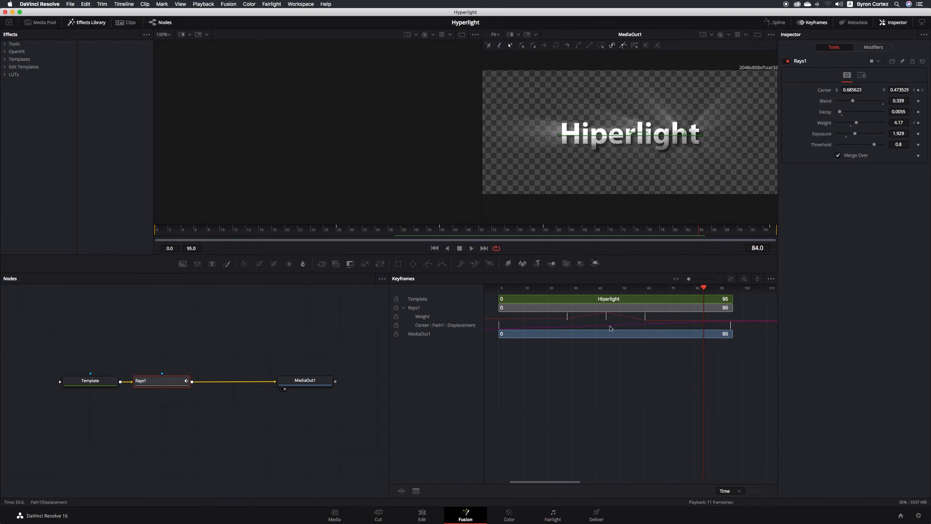
pyautogui.click(425, 317)
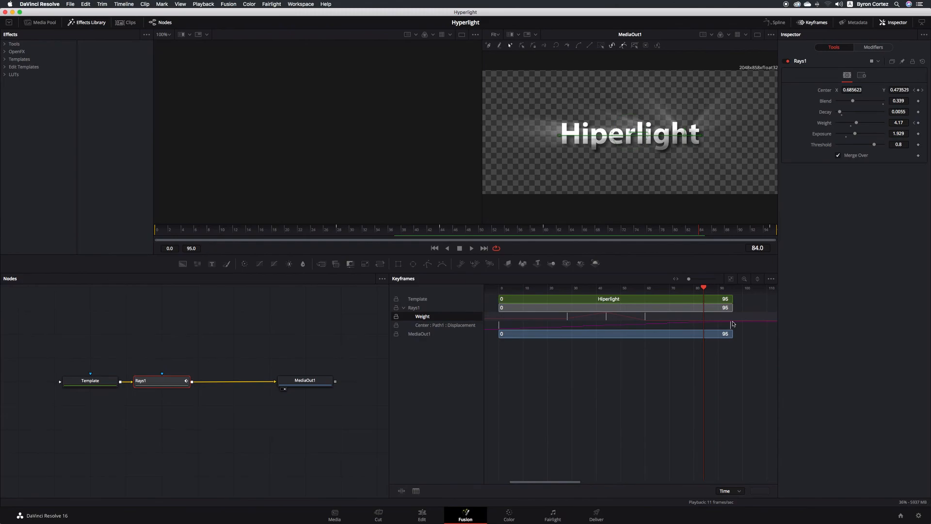
# - Show the Center(Path1) Displacement curve in the Spline editor and widen the graph area
pyautogui.click(776, 22)
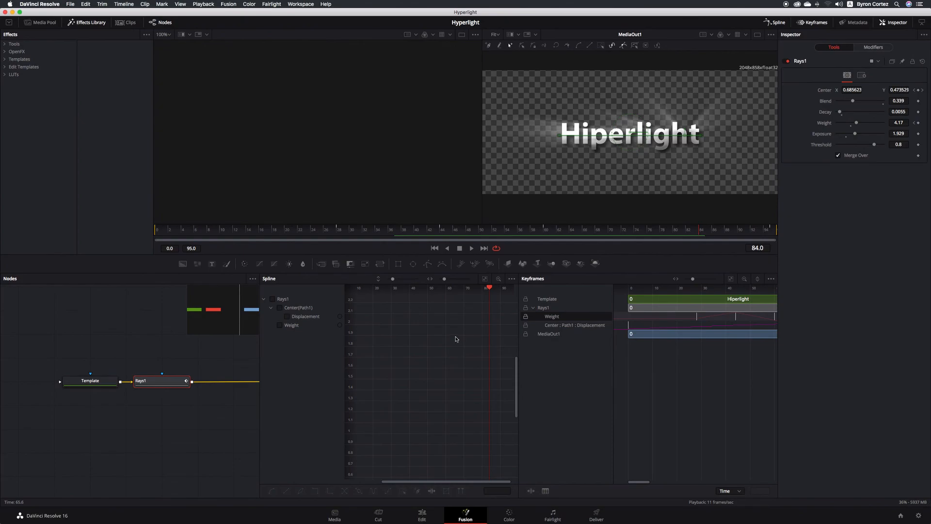
pyautogui.click(287, 317)
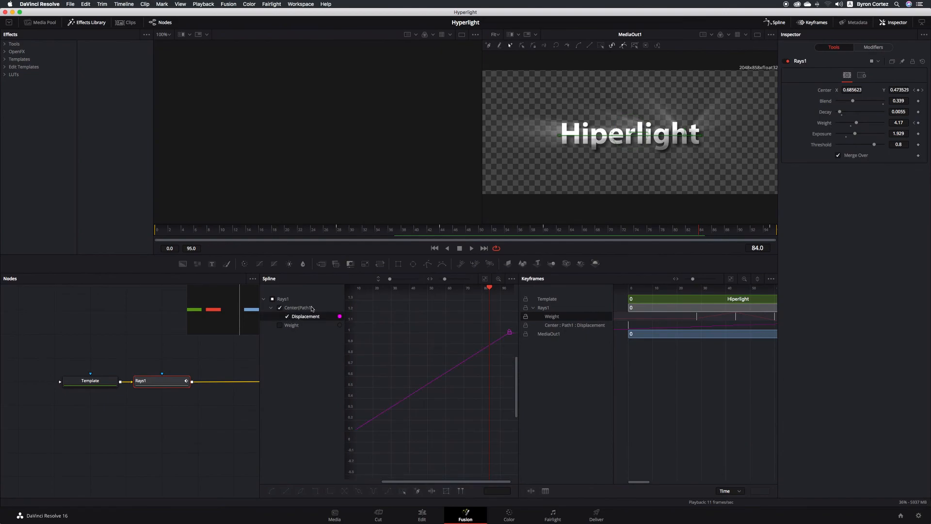
pyautogui.moveTo(435, 481); pyautogui.dragTo(441, 484)
pyautogui.click(302, 308)
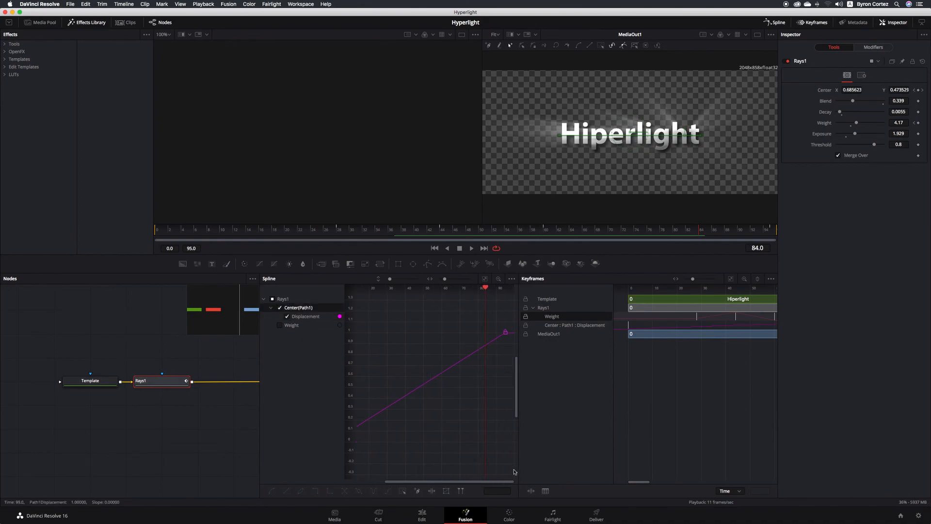
pyautogui.moveTo(519, 456); pyautogui.dragTo(593, 456)
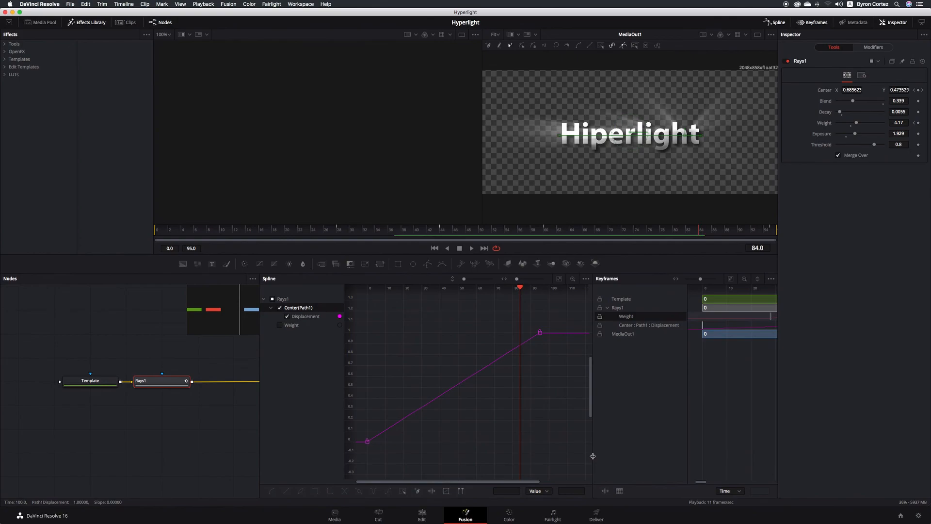
# - Flatten the first and last Displacement keyframe handles so the Center path eases in and out over frames 0–95
pyautogui.click(367, 441)
pyautogui.moveTo(424, 407); pyautogui.dragTo(433, 441)
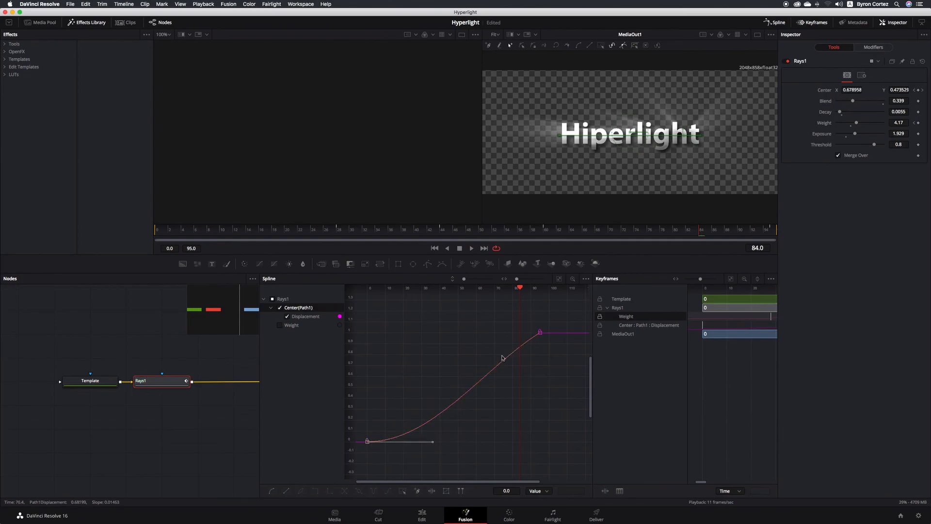
pyautogui.click(543, 334)
pyautogui.click(539, 333)
pyautogui.moveTo(482, 369); pyautogui.dragTo(474, 333)
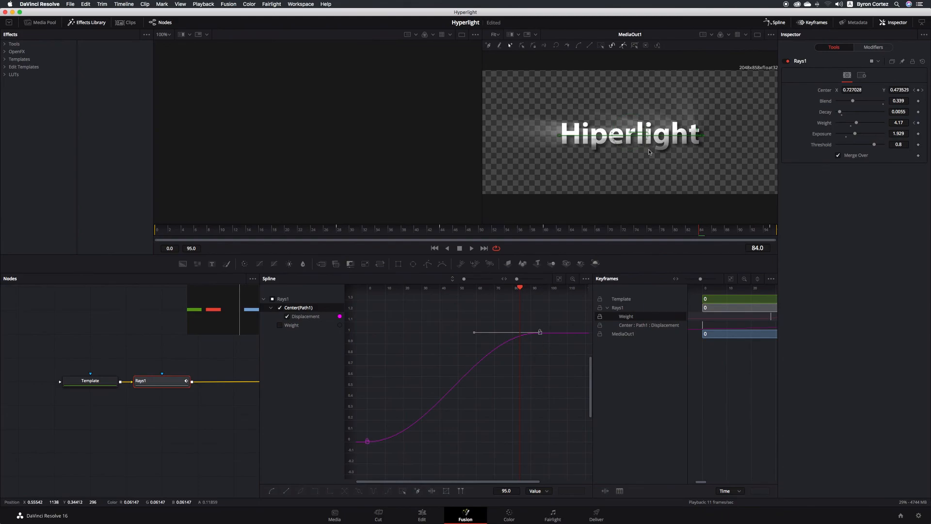
# - Save the project, then show the Weight curve and round the spline around its peak keyframe
pyautogui.press('super+s')
pyautogui.click(281, 326)
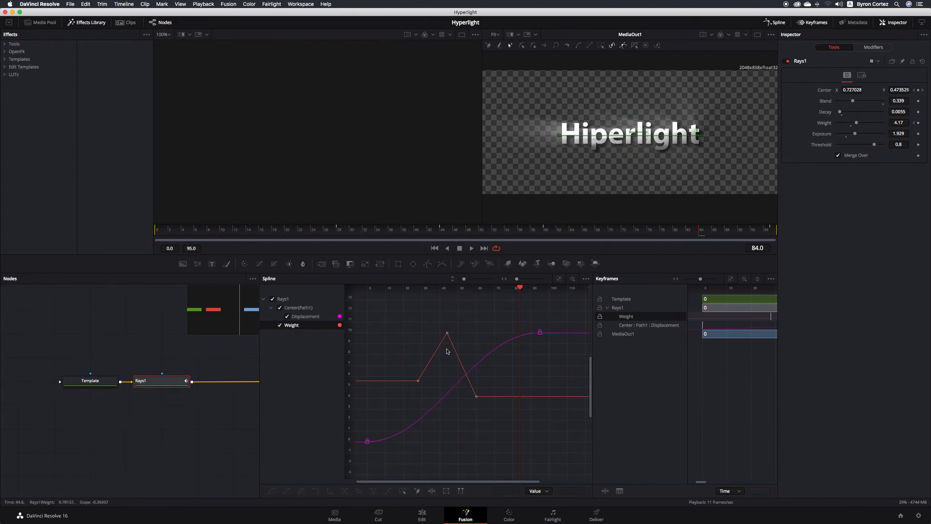
pyautogui.click(447, 333)
pyautogui.moveTo(457, 354)
pyautogui.mouseDown()
pyautogui.moveTo(461, 331)
pyautogui.moveTo(433, 334)
pyautogui.moveTo(456, 336)
pyautogui.mouseUp()
# - Ease the Weight curve out of its first keyframe and save the project
pyautogui.click(418, 382)
pyautogui.moveTo(430, 366); pyautogui.dragTo(437, 384)
pyautogui.click(418, 381)
pyautogui.press('super+s')
# - Close the Spline and Keyframes panels and return to the Edit page timeline
pyautogui.click(776, 23)
pyautogui.click(809, 23)
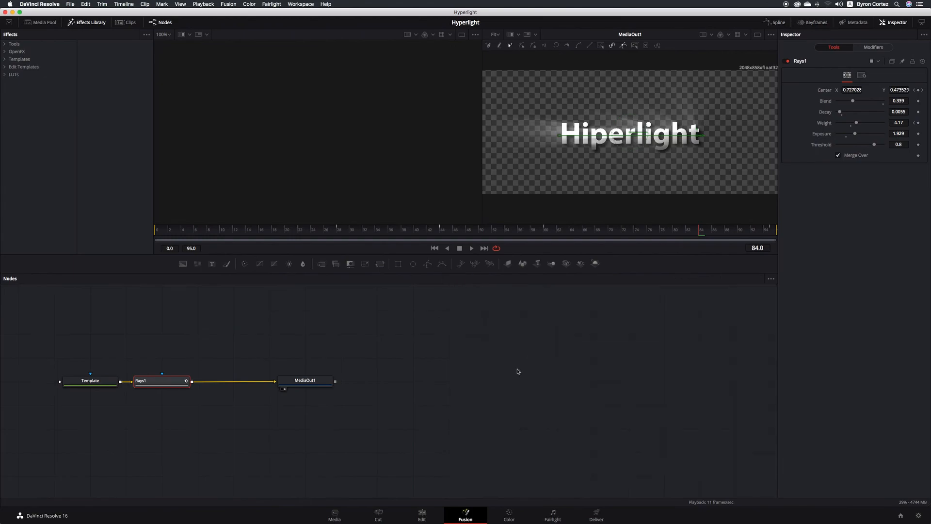
pyautogui.click(423, 513)
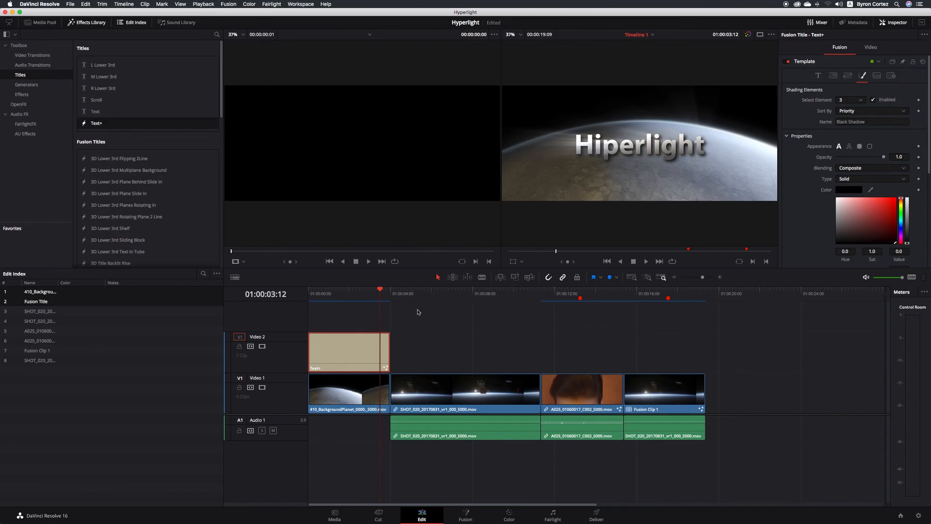
# - Play the timeline from the start to preview the Hiperlight rays, then stop and jump back to the beginning
pyautogui.click(310, 294)
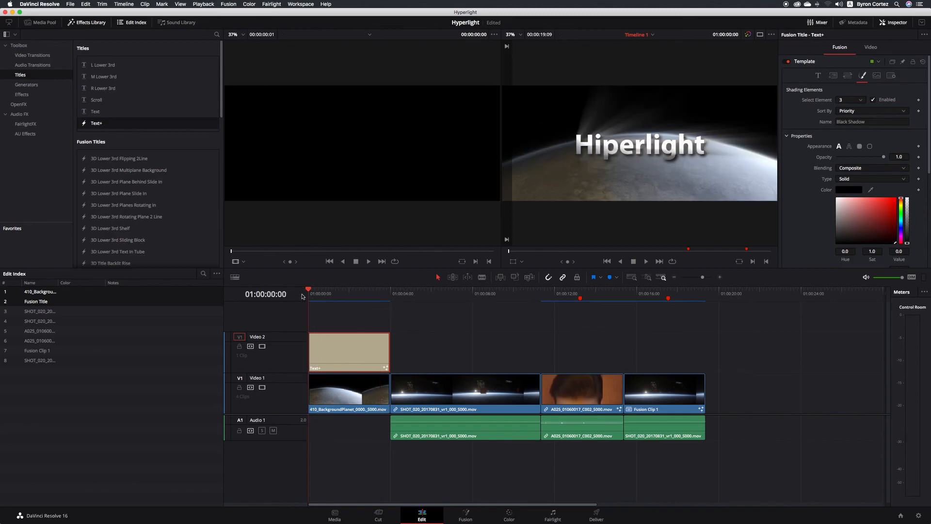
pyautogui.press('space')
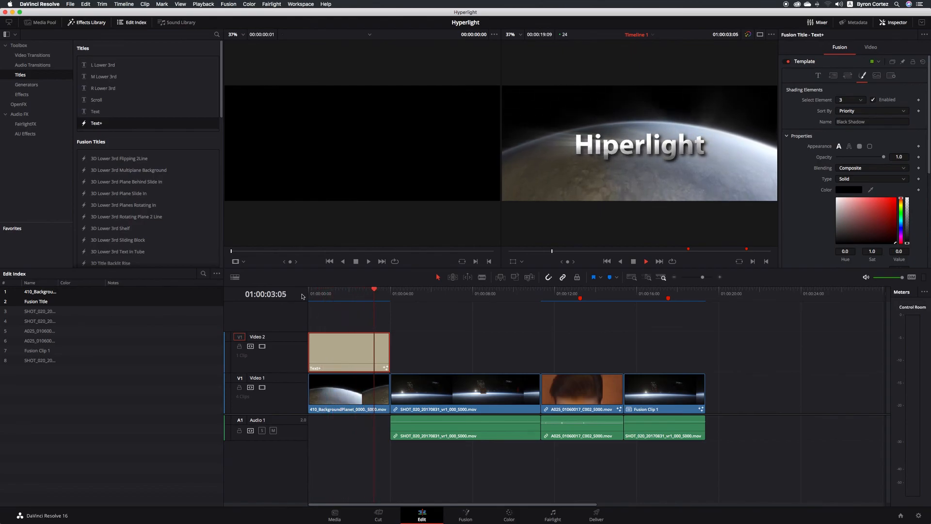
pyautogui.press('space')
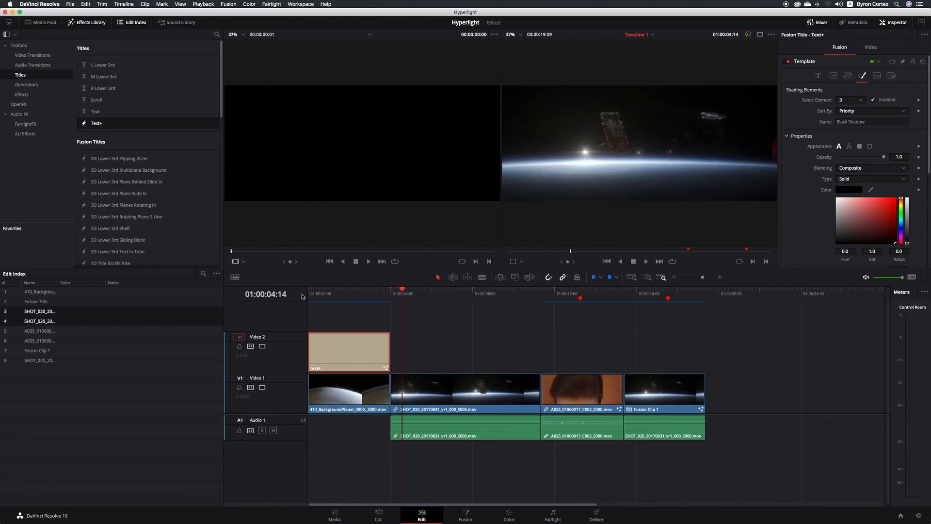
pyautogui.press('Home')
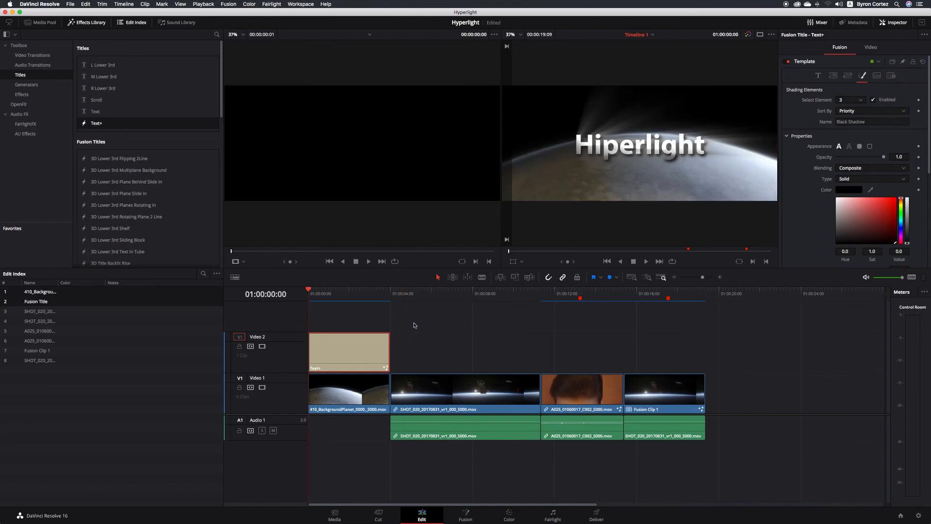